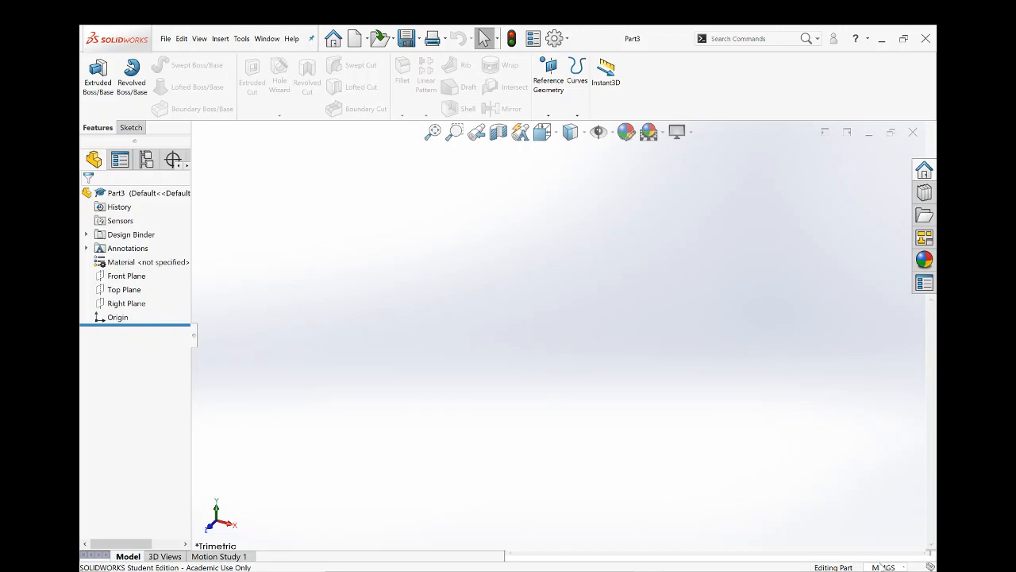
- Check the unit system options of the part document
left_click(883, 566)
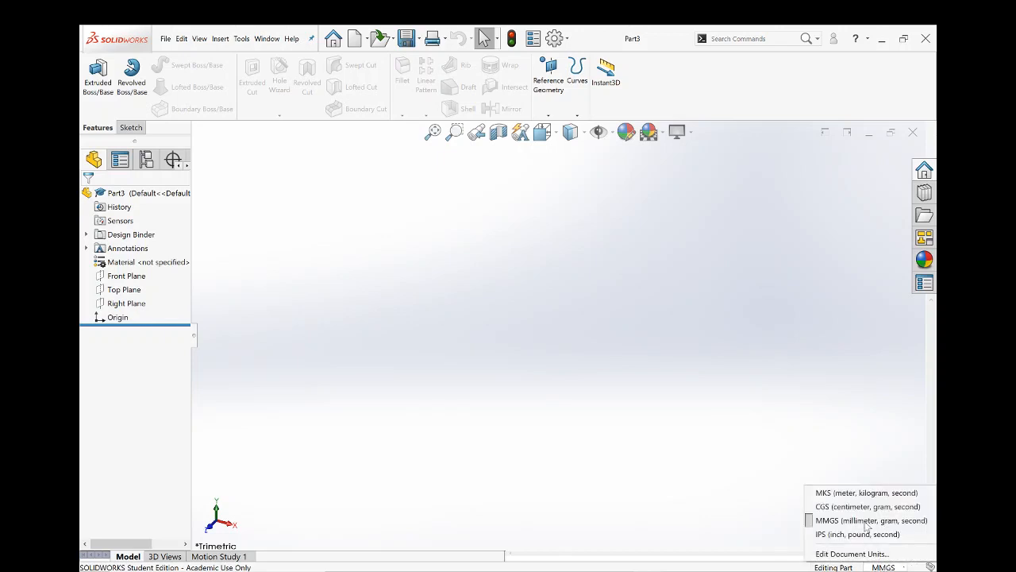
left_click(668, 492)
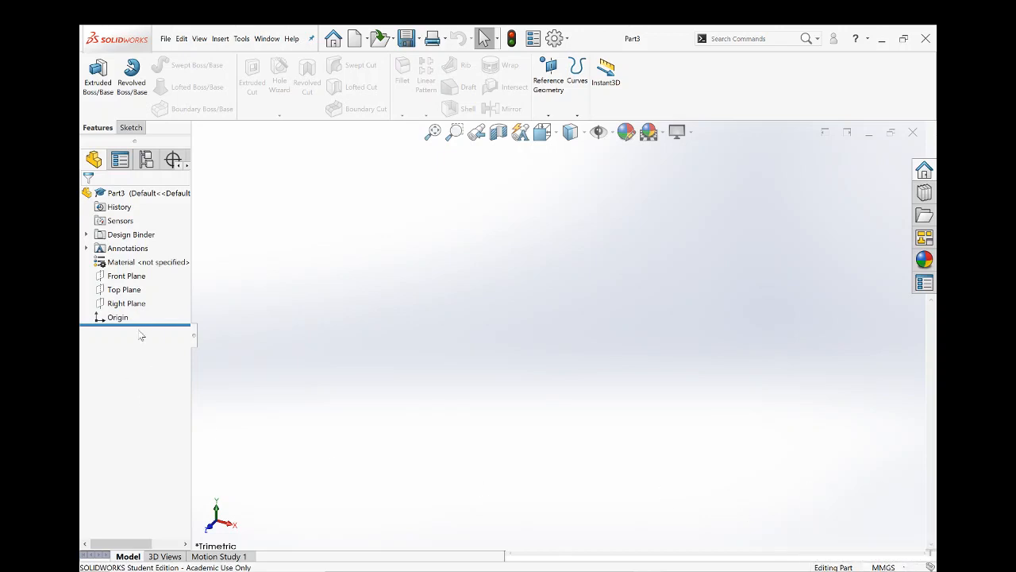
- Start a sketch on the Top Plane and draw a circle about 100.6 mm in diameter centred on the origin
left_click(111, 291)
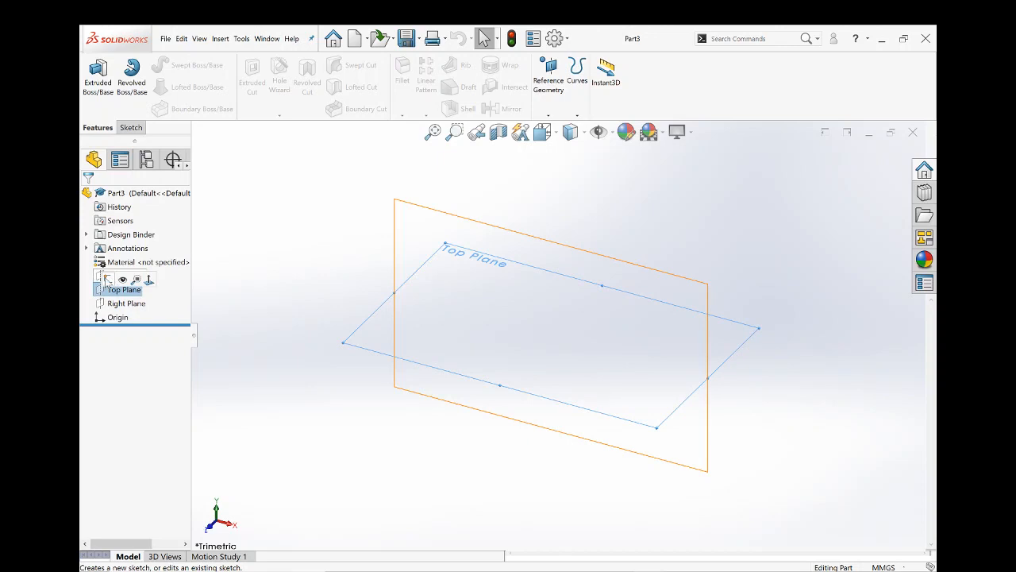
left_click(107, 280)
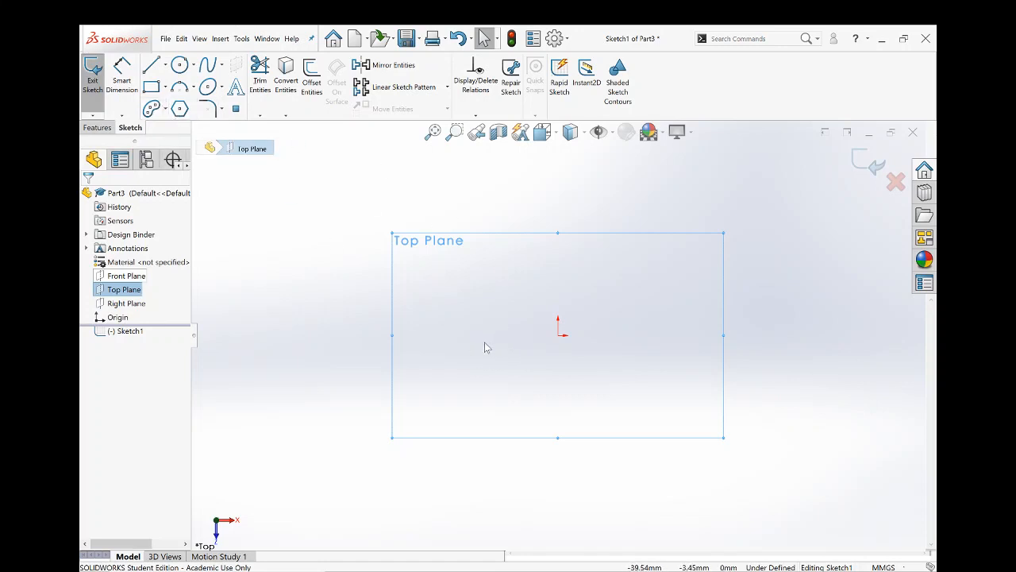
left_click(179, 66)
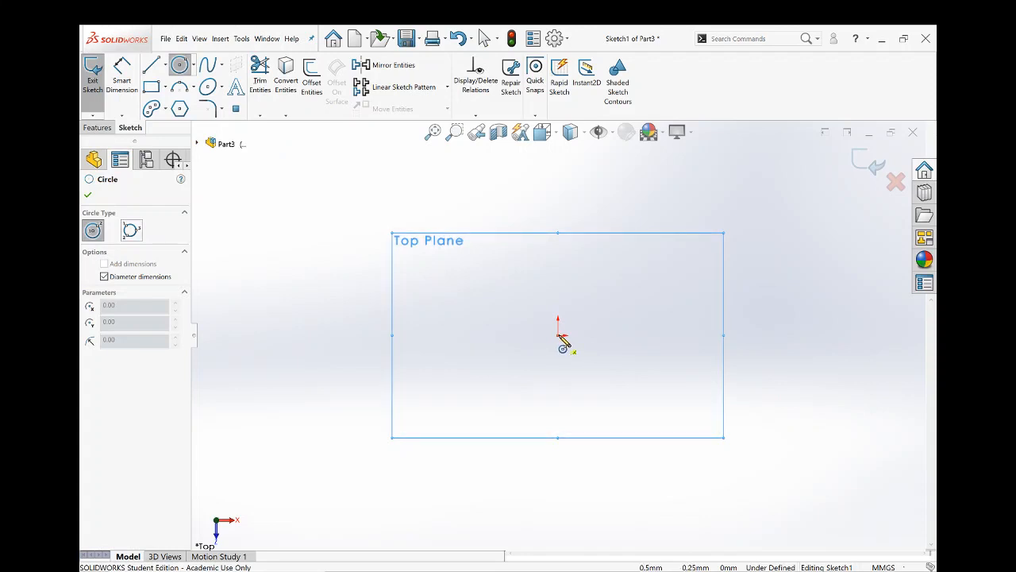
left_click(559, 334)
left_click(625, 278)
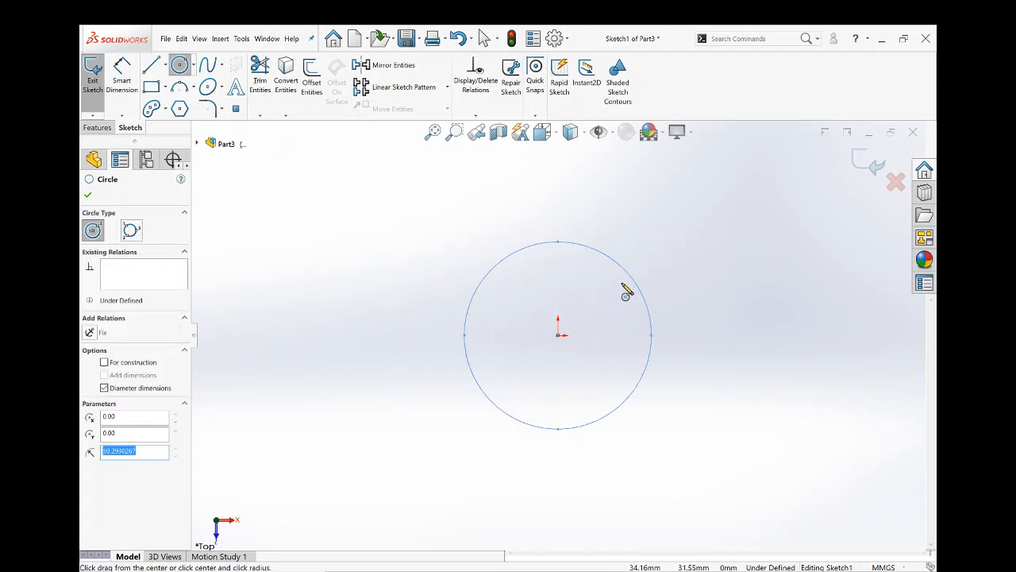
- Dimension the circle's diameter as 40 mm and place the dimension outside the circle at its upper left
left_click(121, 78)
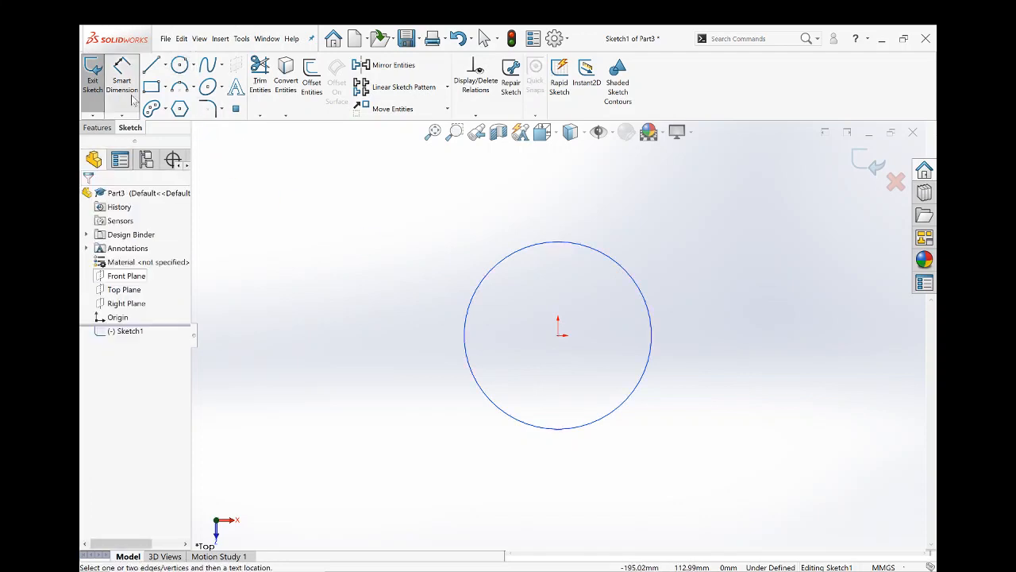
left_click(489, 269)
left_click(394, 230)
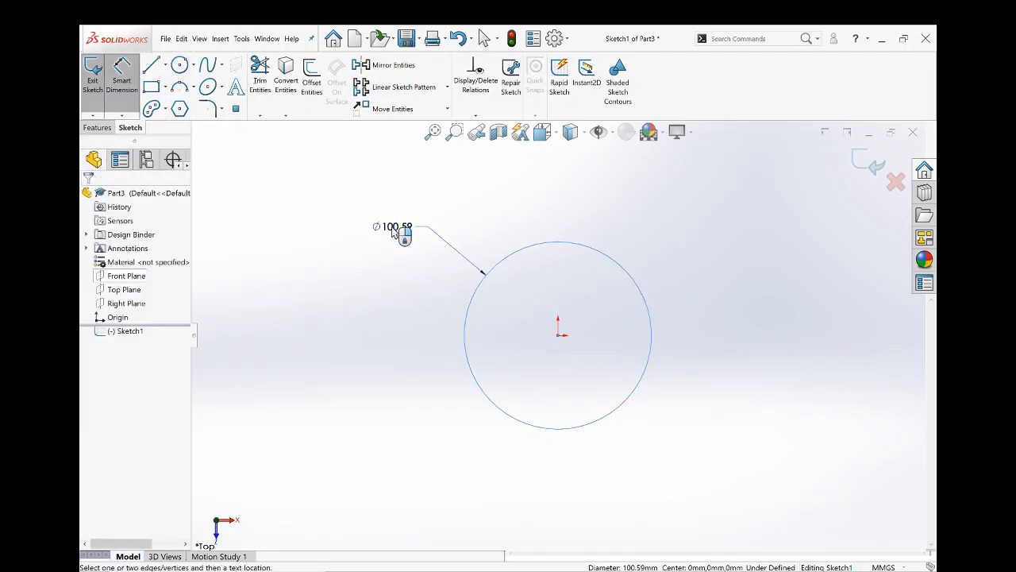
type("40")
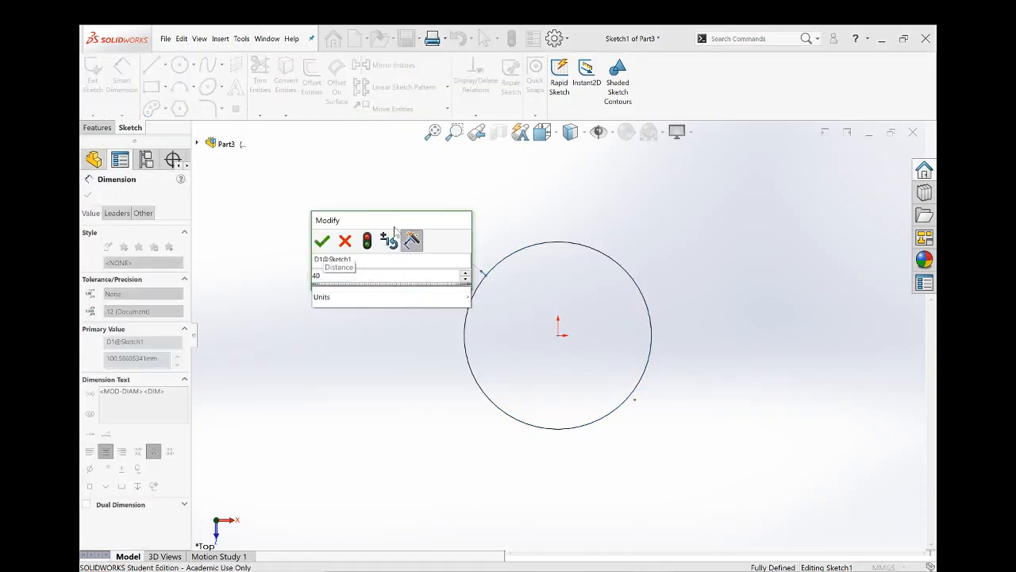
key("Return")
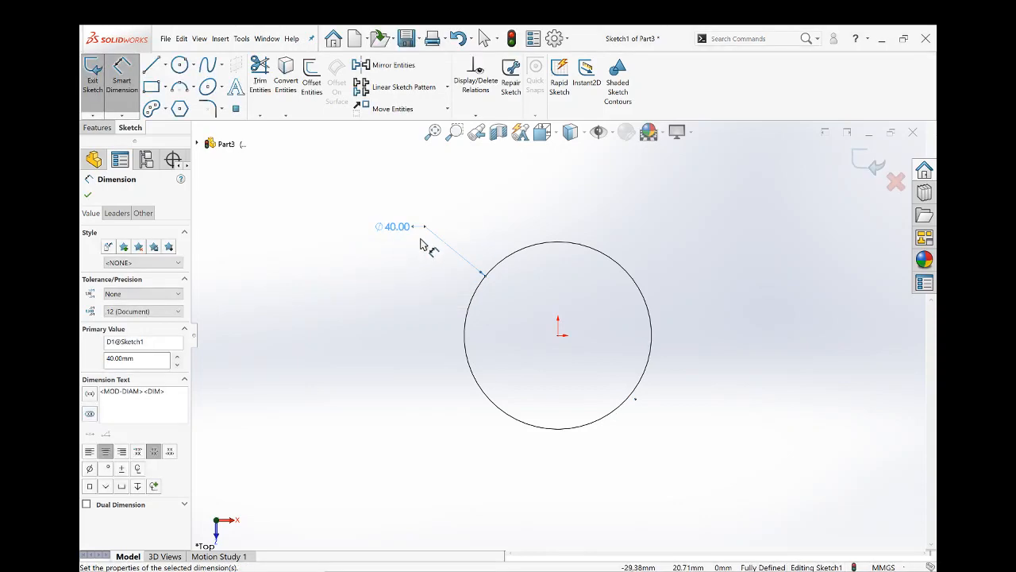
mouse_move(397, 227)
left_mouse_down()
mouse_move(421, 319)
mouse_move(384, 218)
mouse_move(392, 213)
left_mouse_up()
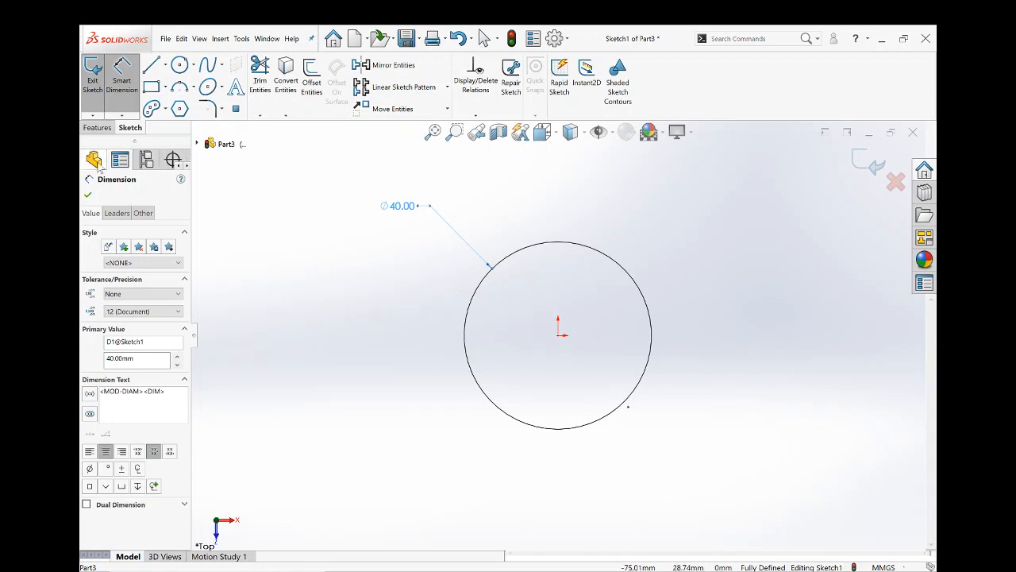
- Extrude the circle as a boss with a Mid Plane end condition and a total depth of 5 mm
left_click(100, 134)
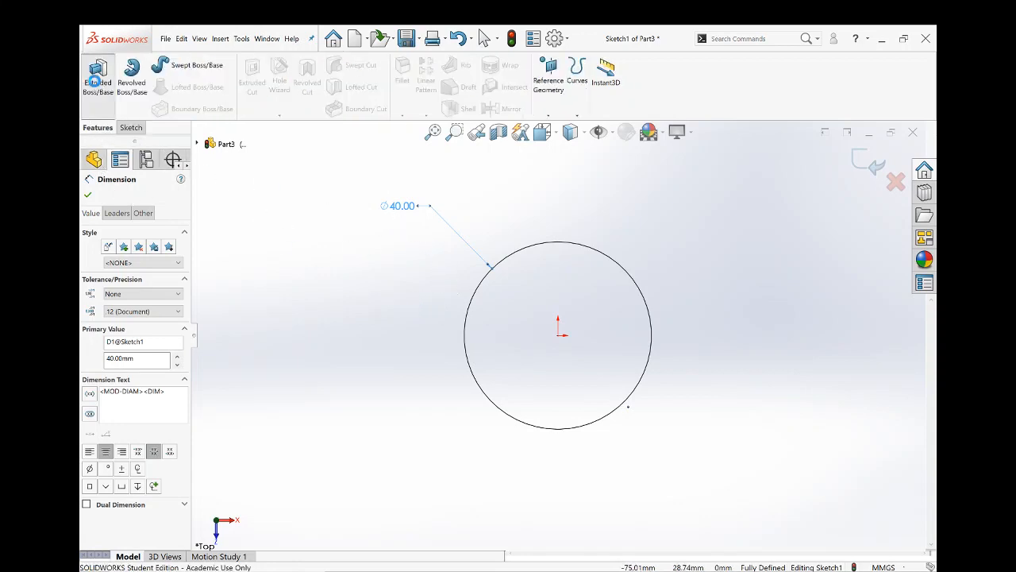
left_click(98, 76)
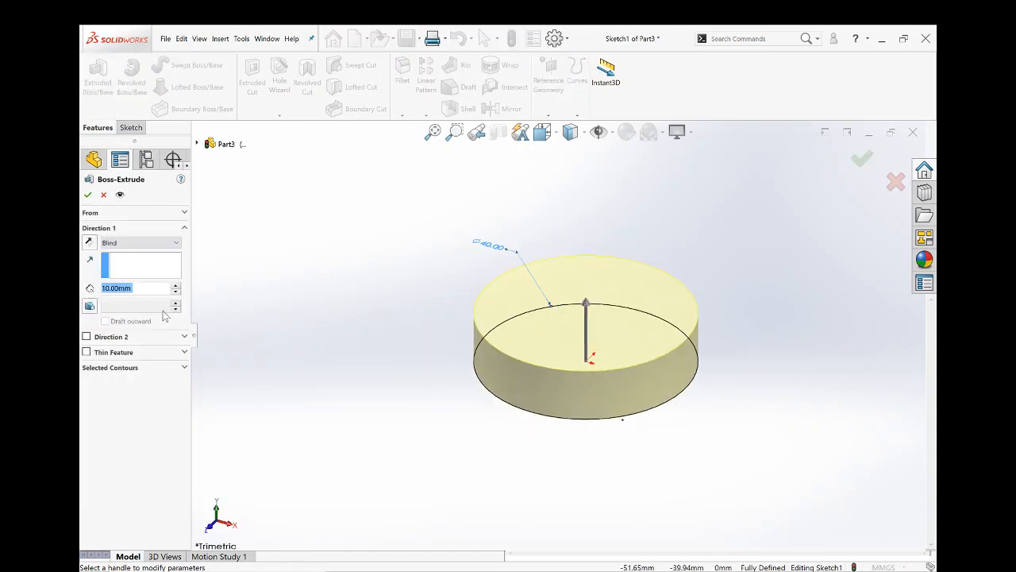
type("5")
key("Return")
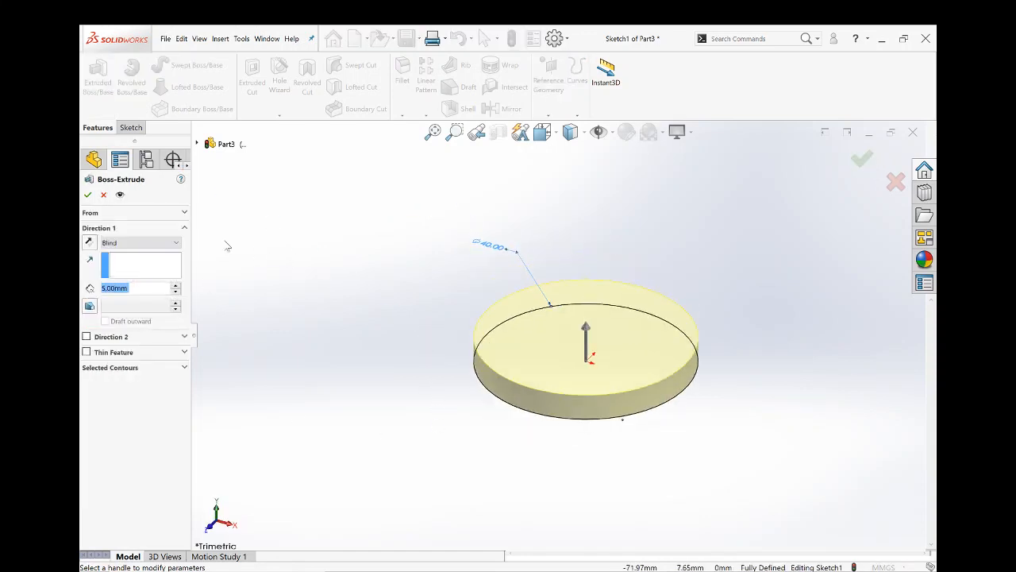
left_click(158, 243)
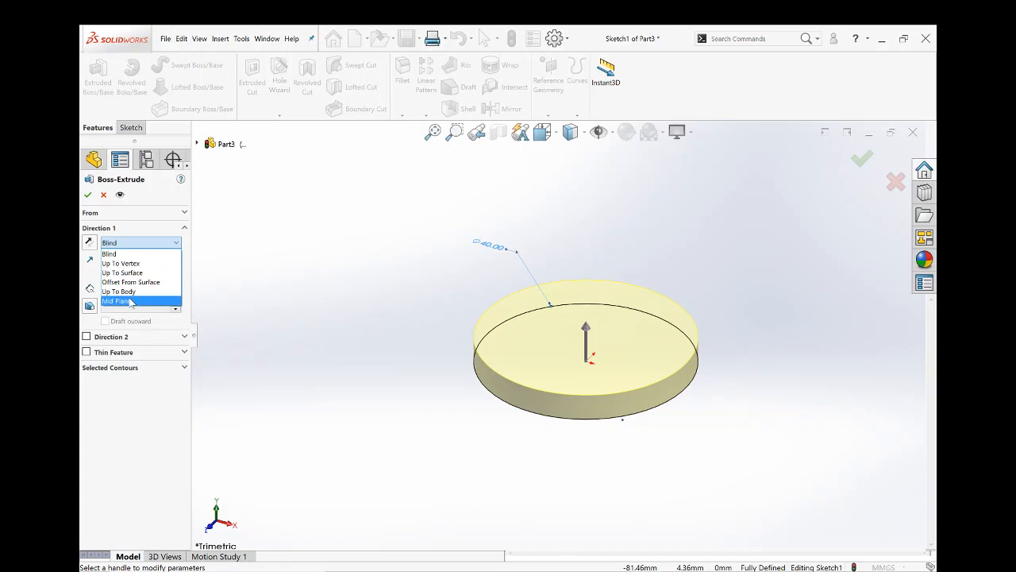
left_click(130, 302)
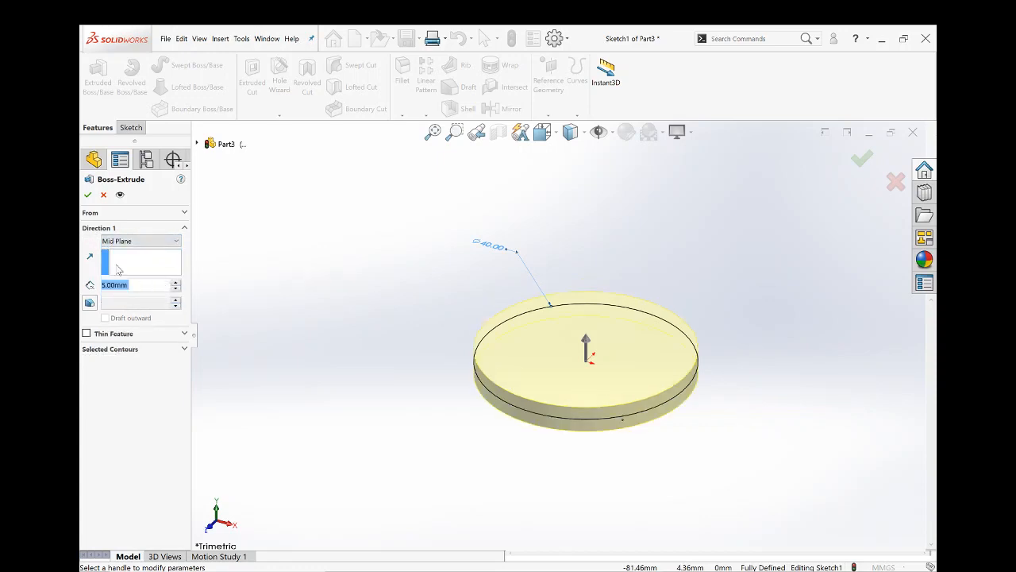
left_click(87, 195)
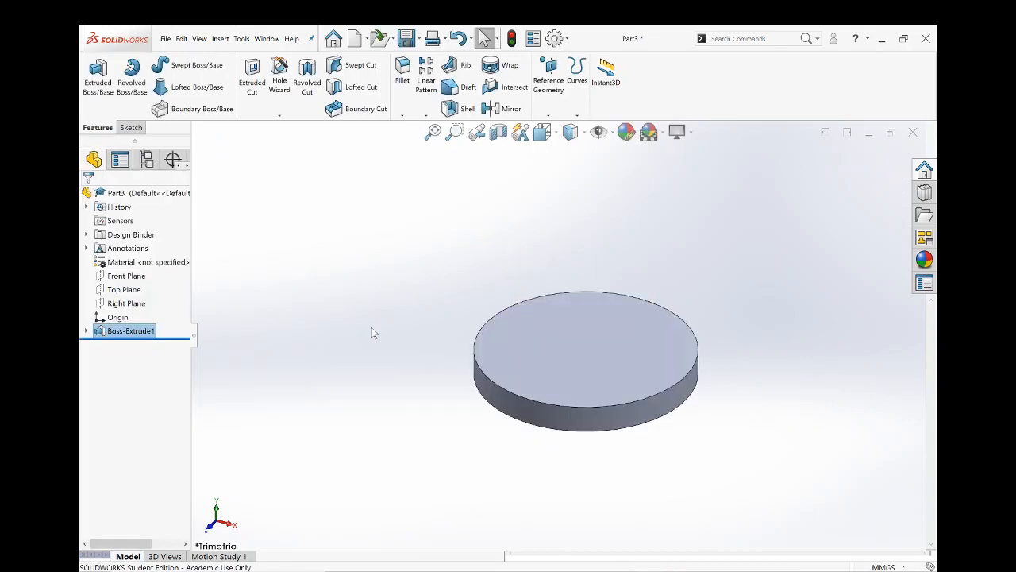
- Start a sketch on the disc's top face and view it normal to the sketch plane
left_click(583, 357)
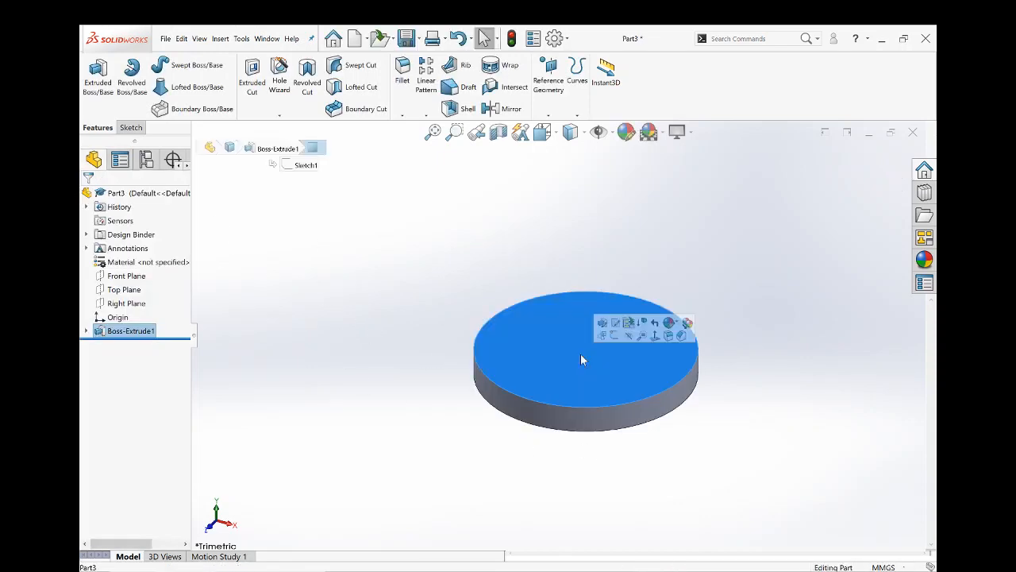
left_click(628, 323)
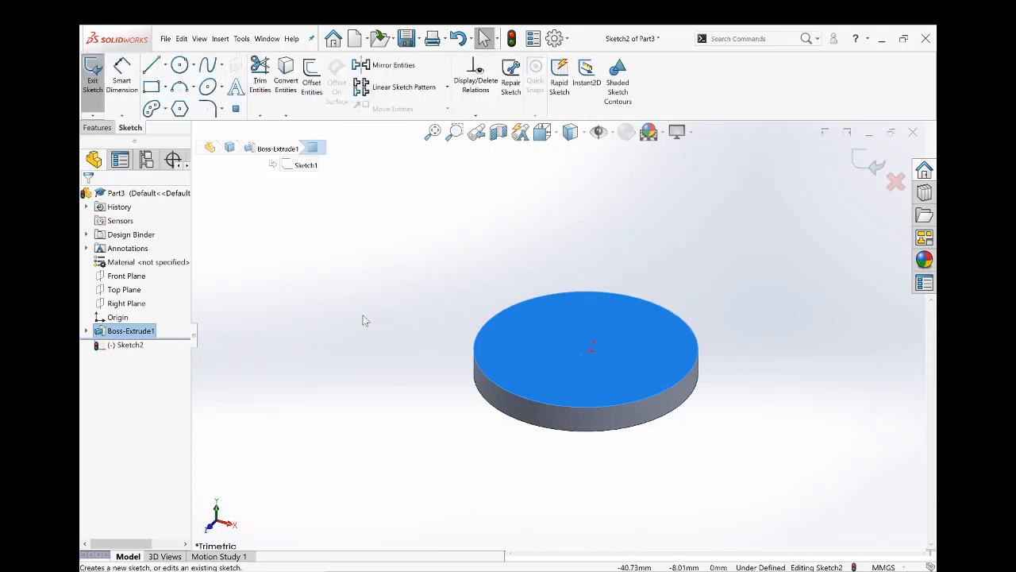
key("ctrl+8")
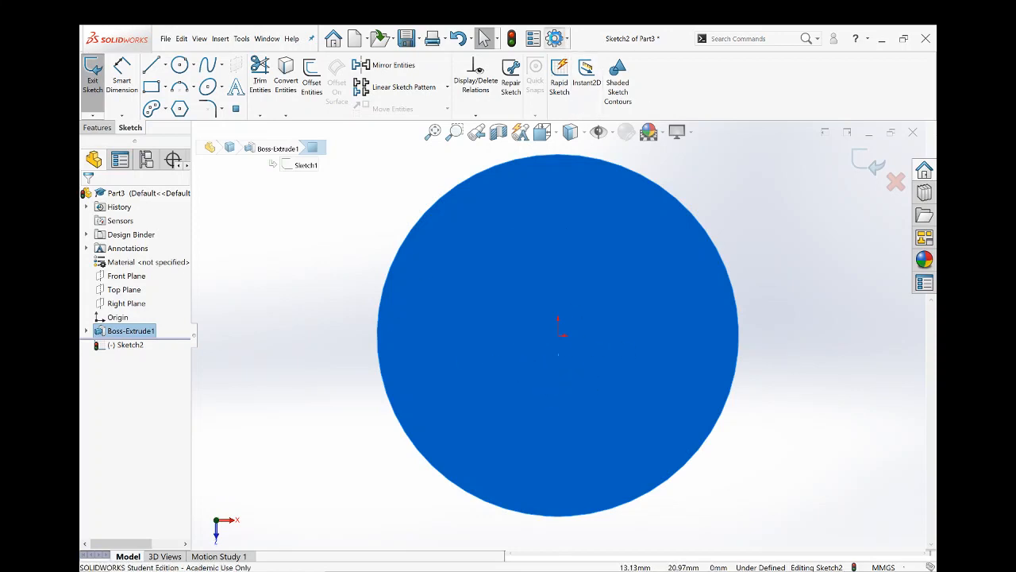
- Examine the Sketch settings in the system options, including auto-rotating the view normal to the sketch plane
left_click(555, 39)
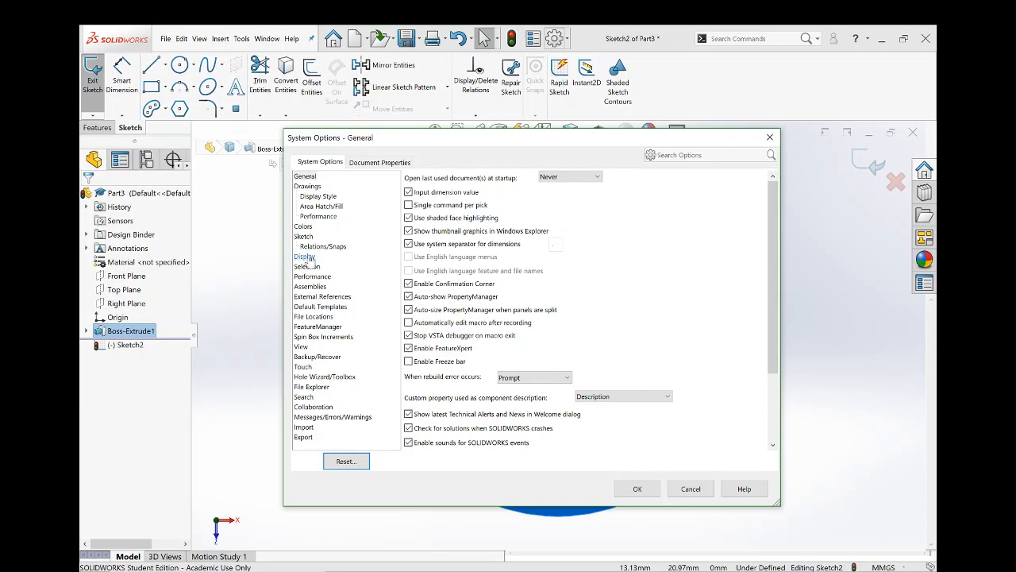
left_click(307, 257)
left_click(303, 236)
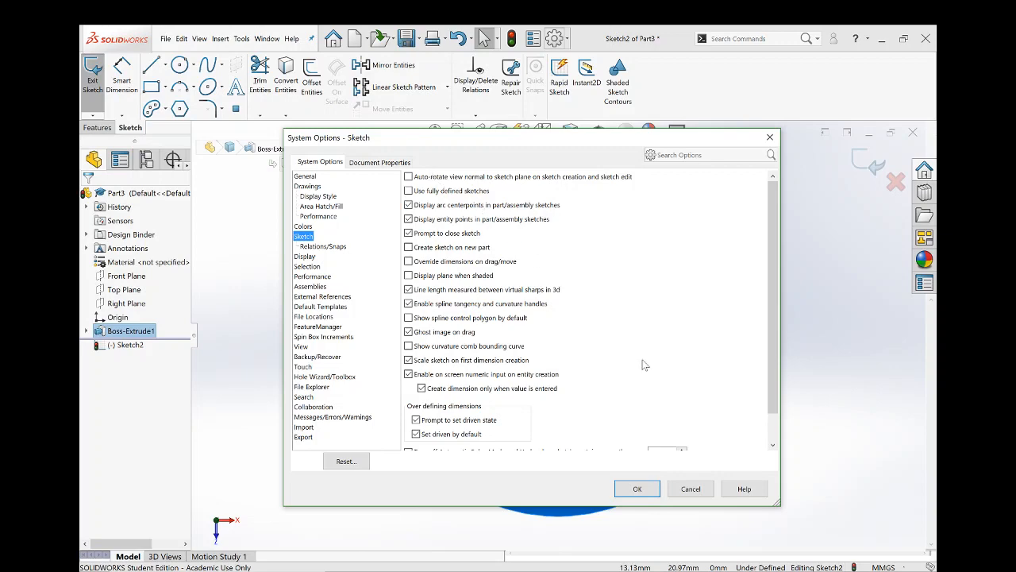
left_click(690, 488)
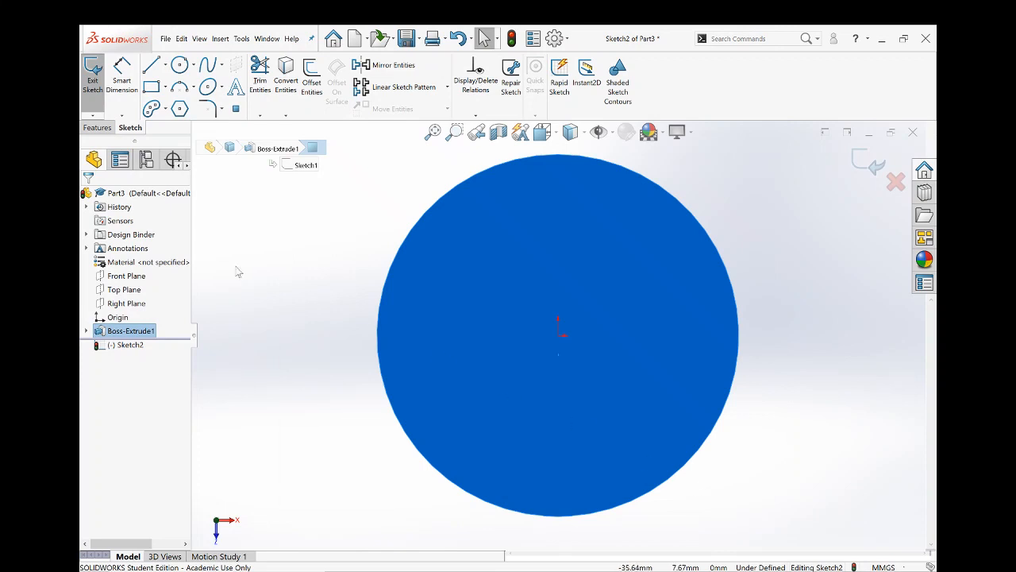
- Draw a small circle about 5.6 mm in diameter on the disc face, above and left of the origin
left_click(260, 270)
left_click(180, 66)
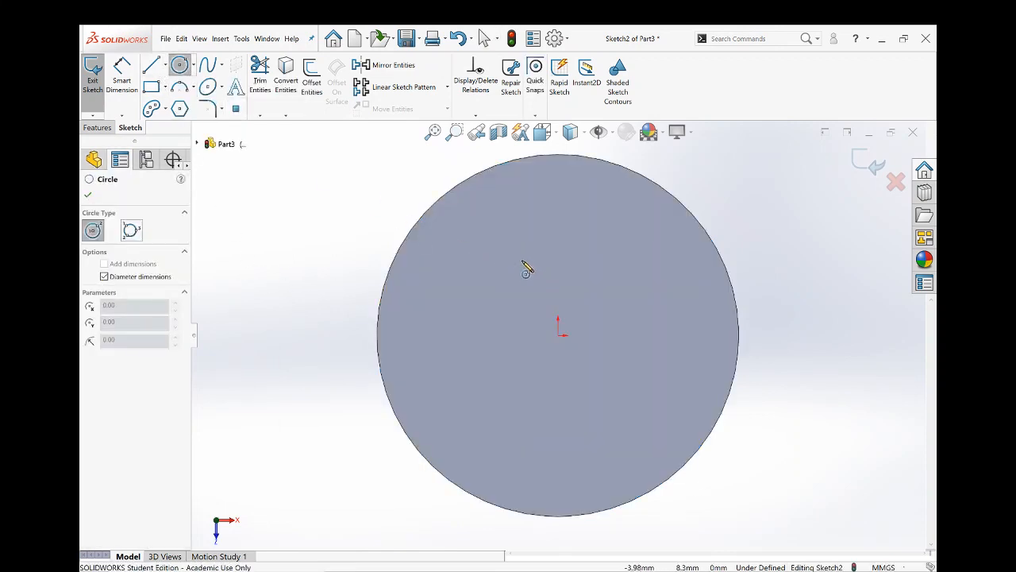
left_click_drag(492, 244, 518, 244)
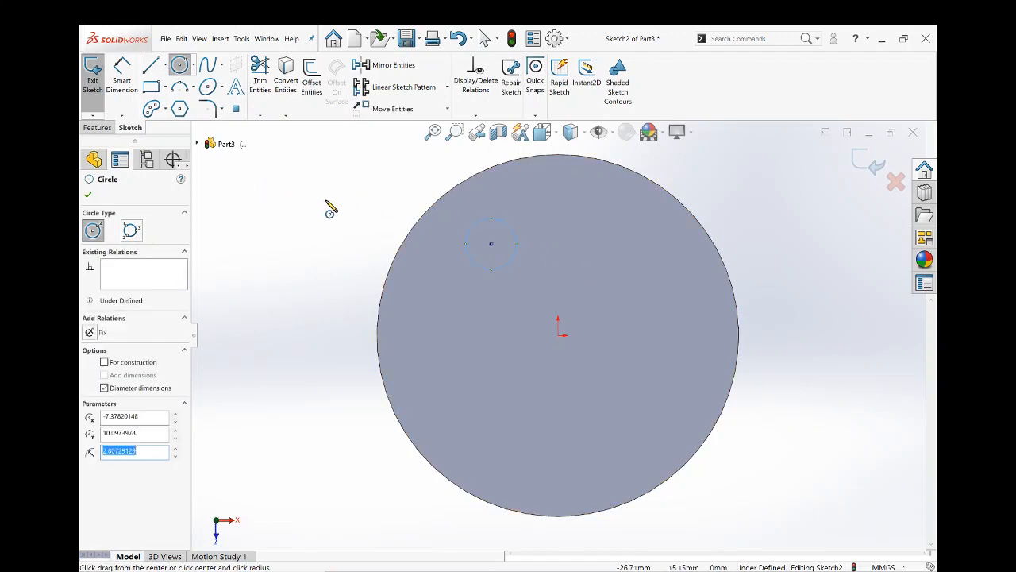
- Dimension the small circle's diameter as 5 mm, placing the dimension outside the disc
left_click(122, 77)
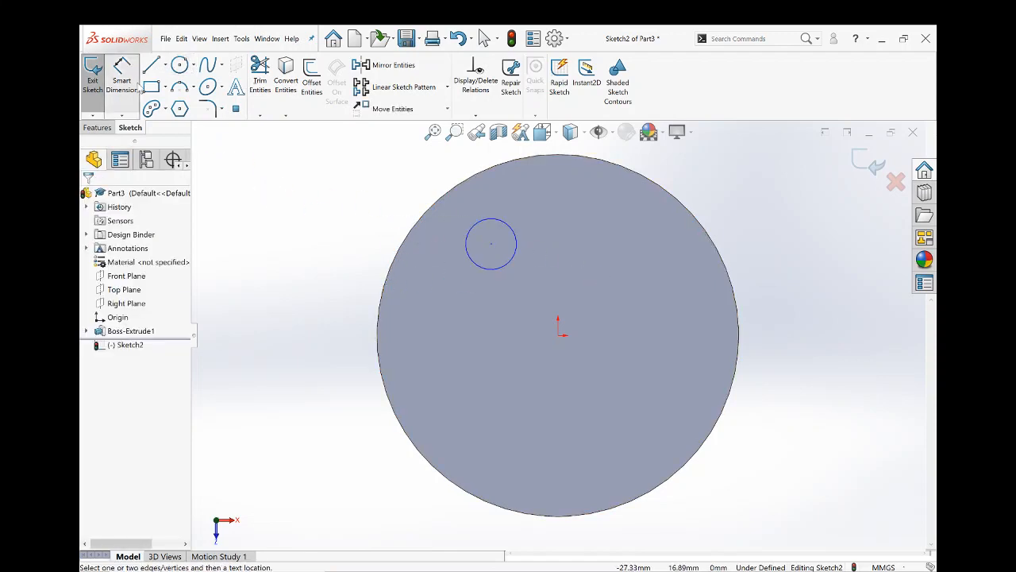
left_click(488, 224)
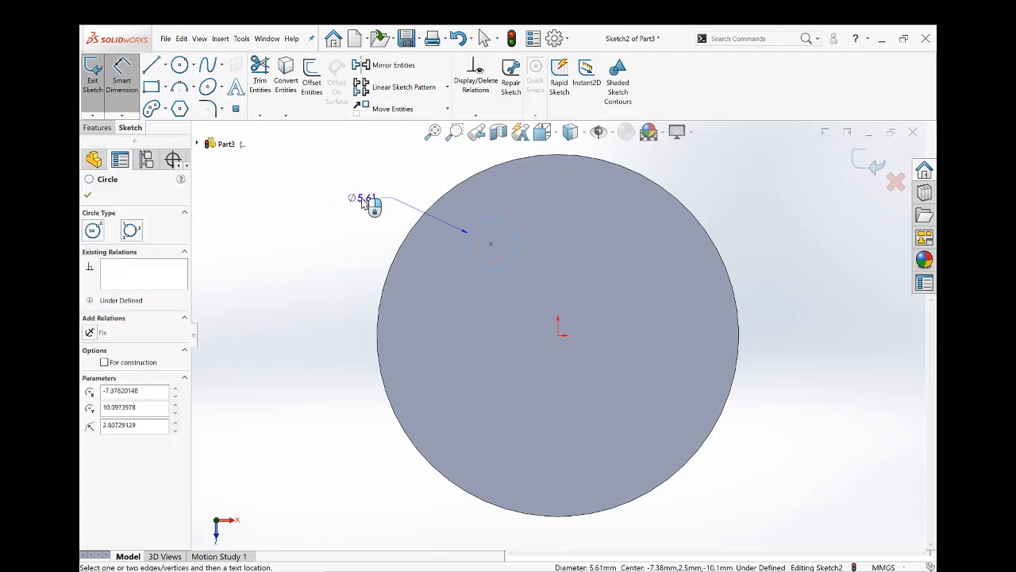
left_click(365, 201)
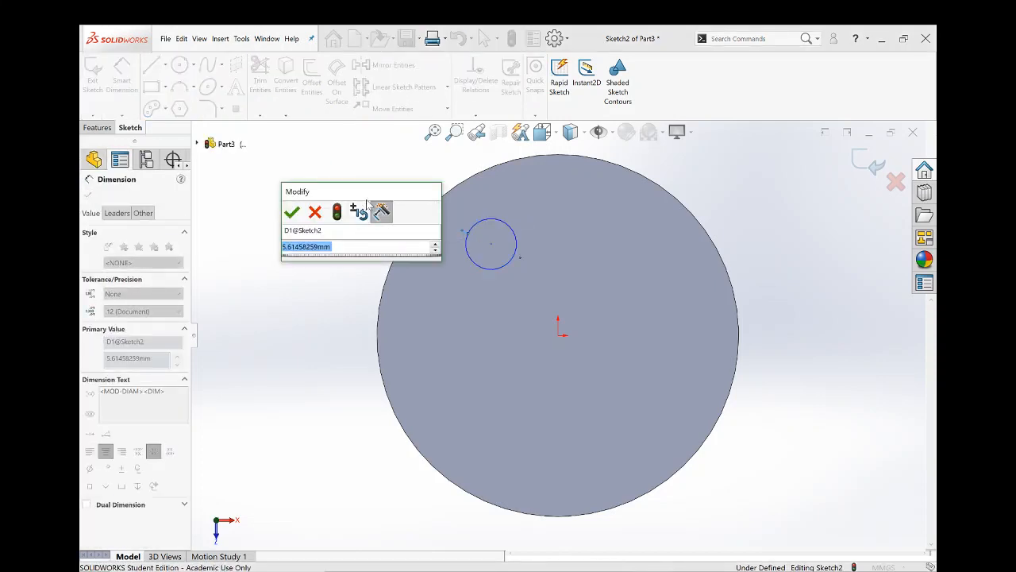
type("5")
key("Return")
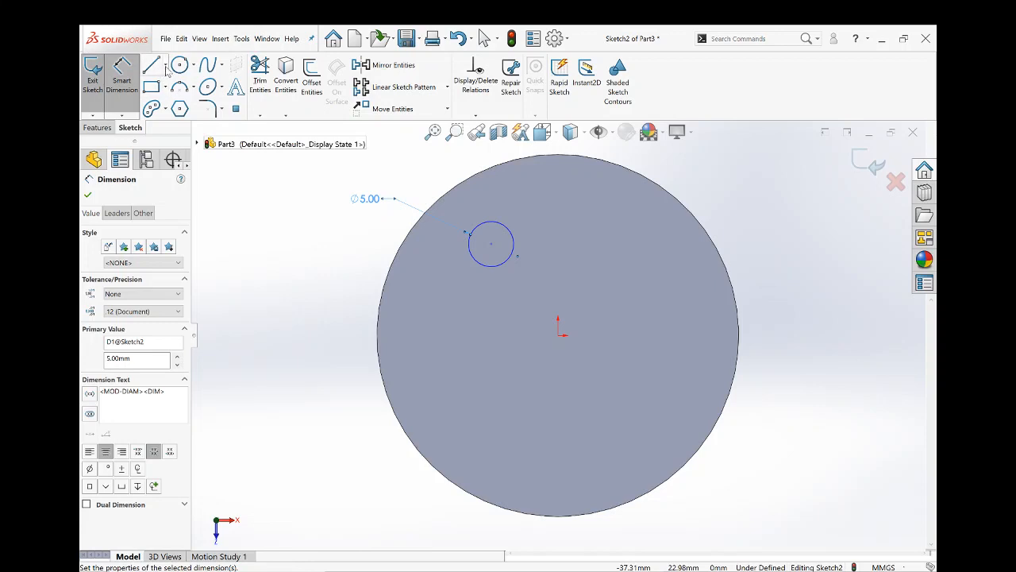
- Draw a vertical construction centerline 20 mm long from the origin to the disc's upper edge and select its outer endpoint
left_click(166, 67)
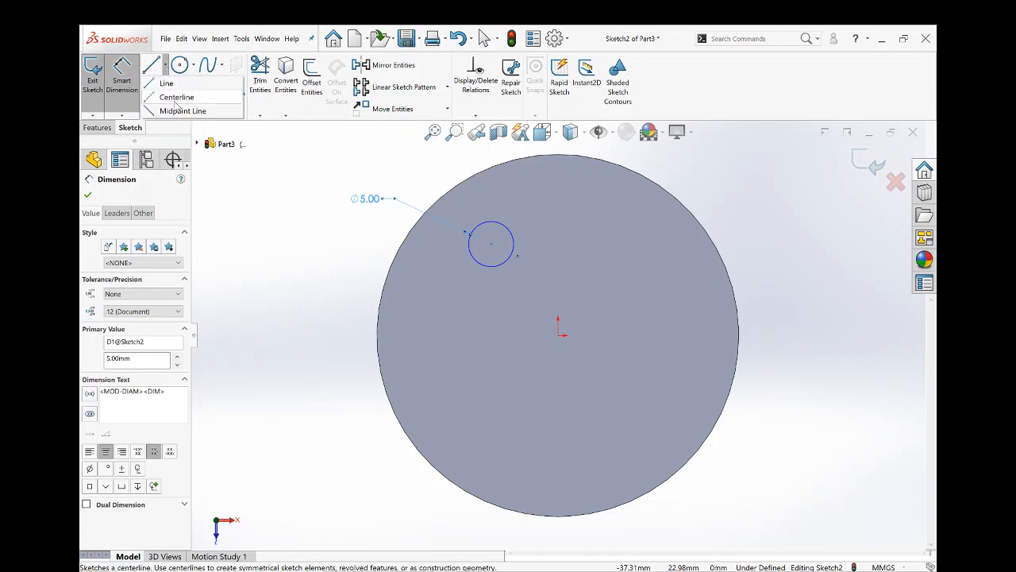
left_click(176, 97)
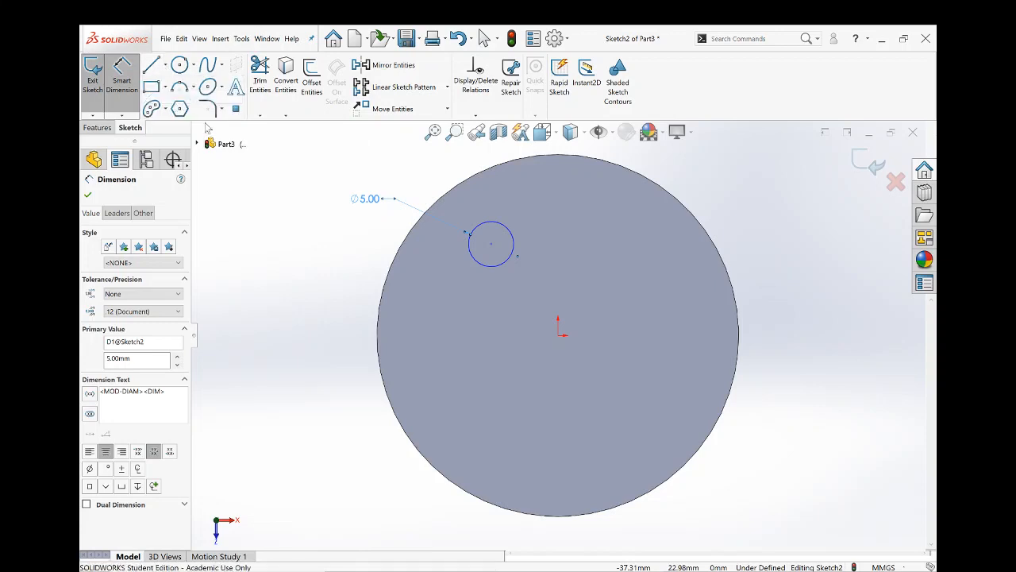
left_click(558, 335)
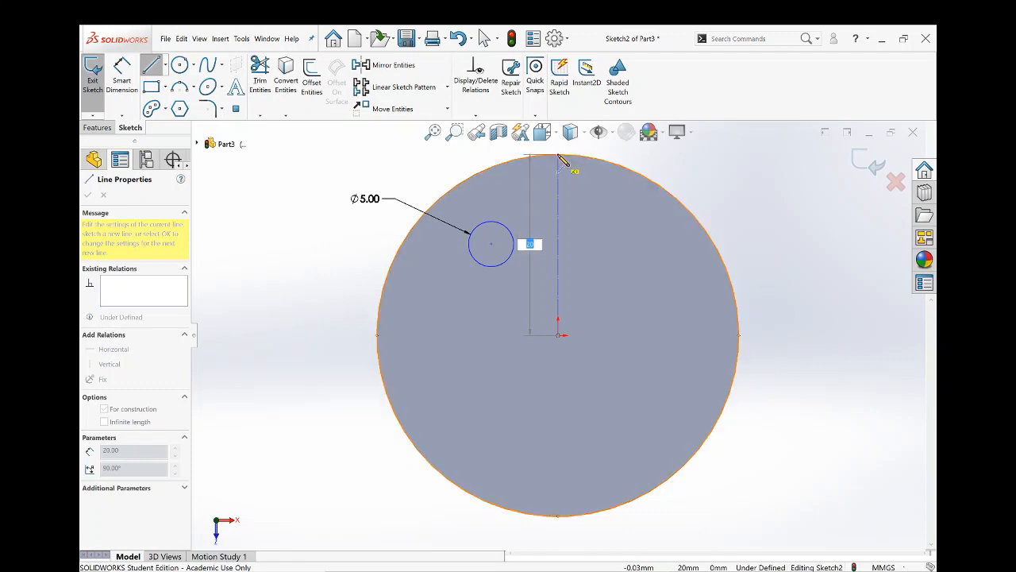
left_click(558, 156)
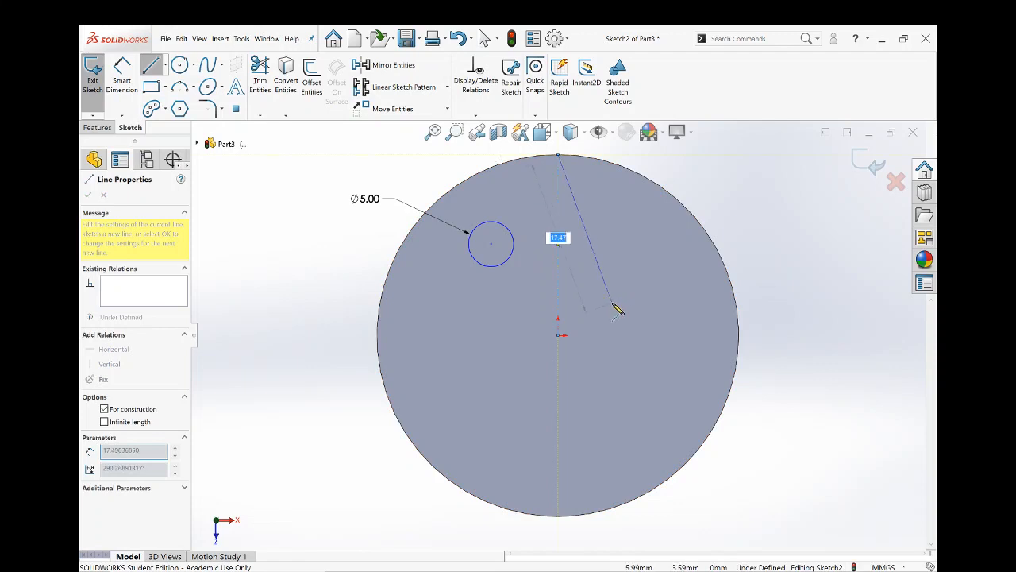
key("Escape")
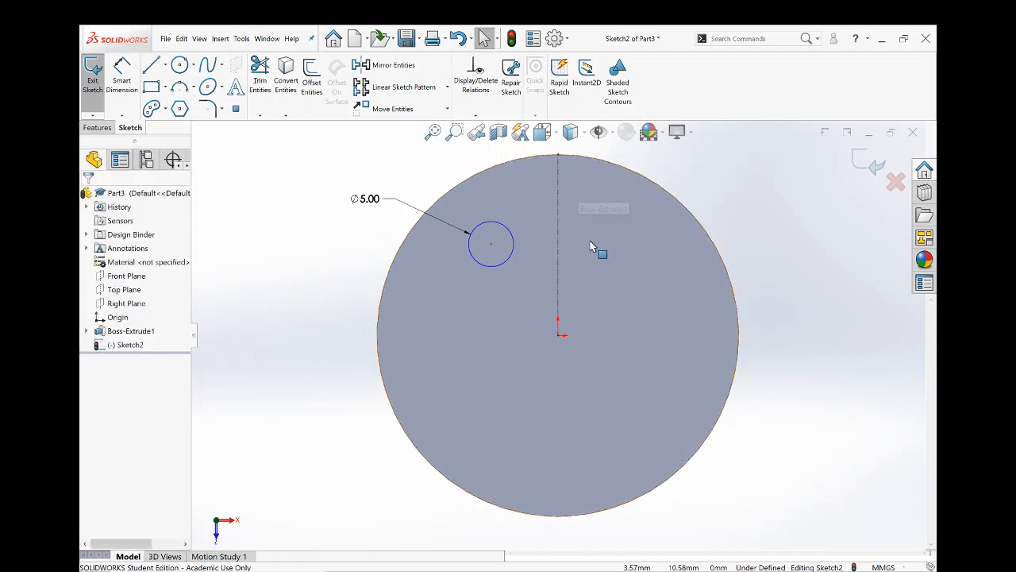
left_click(558, 156)
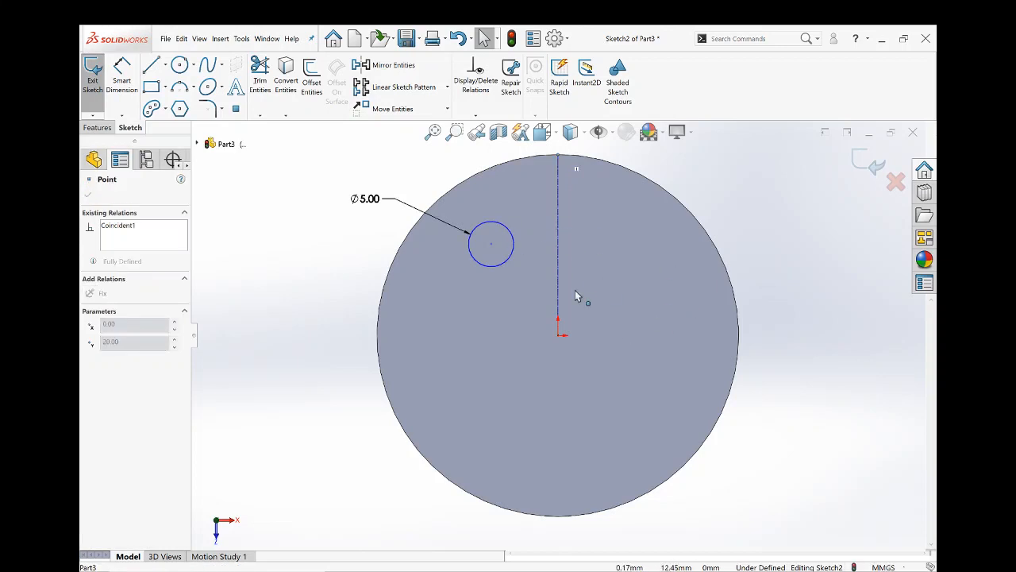
- Dimension the horizontal distance between the small circle and the vertical centerline as 7 mm, placing the dimension above the disc
left_click(782, 216)
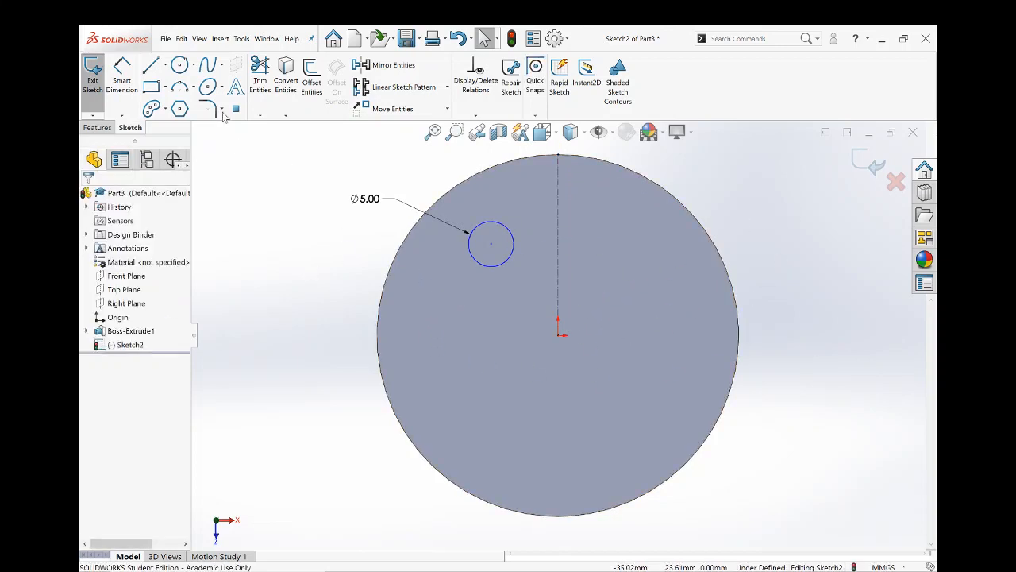
left_click(119, 95)
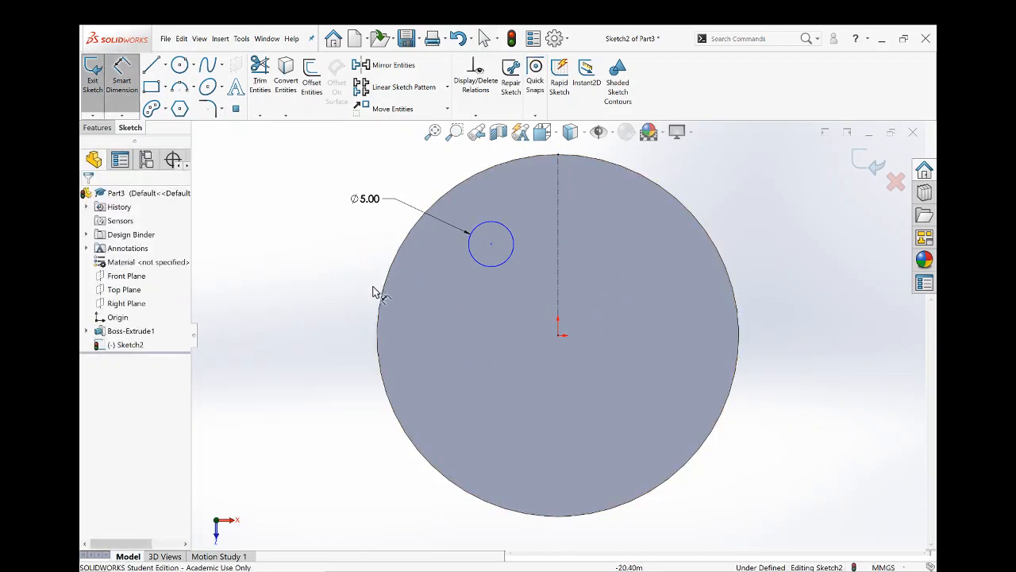
left_click(514, 254)
left_click(559, 260)
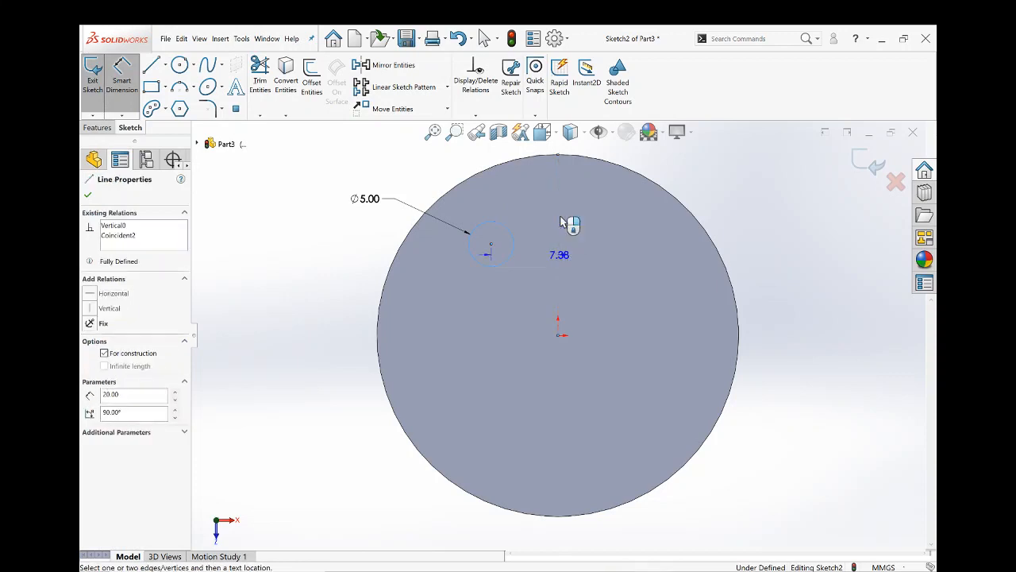
scroll(556, 210, "up", 3)
left_click(531, 193)
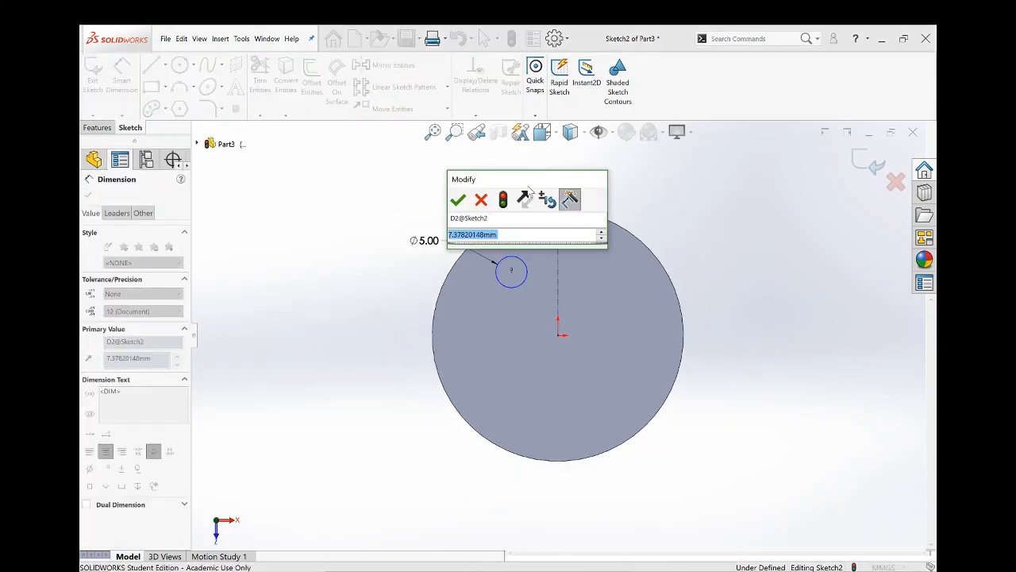
type("7")
key("Return")
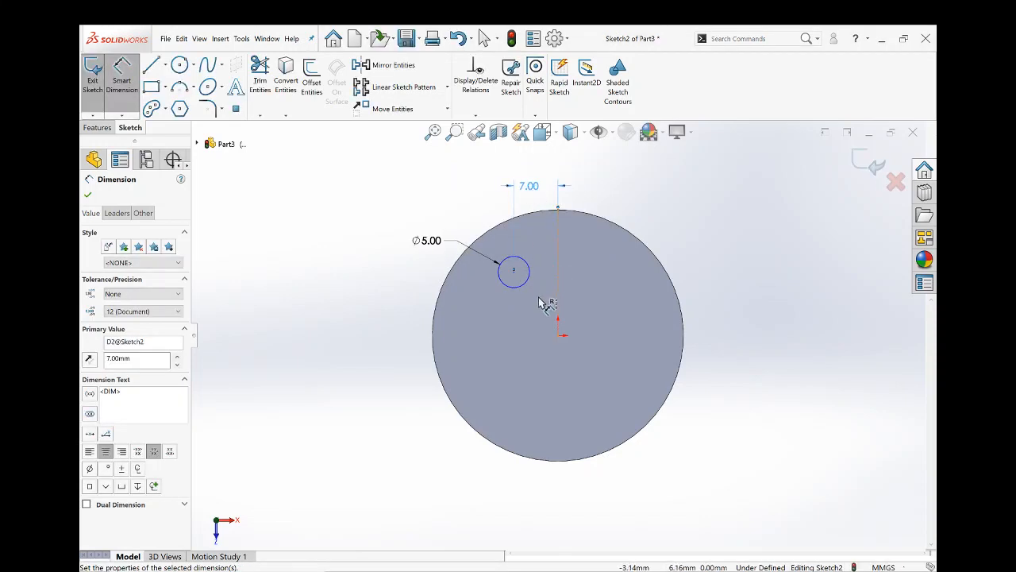
scroll(524, 292, "down", 4)
key("Escape")
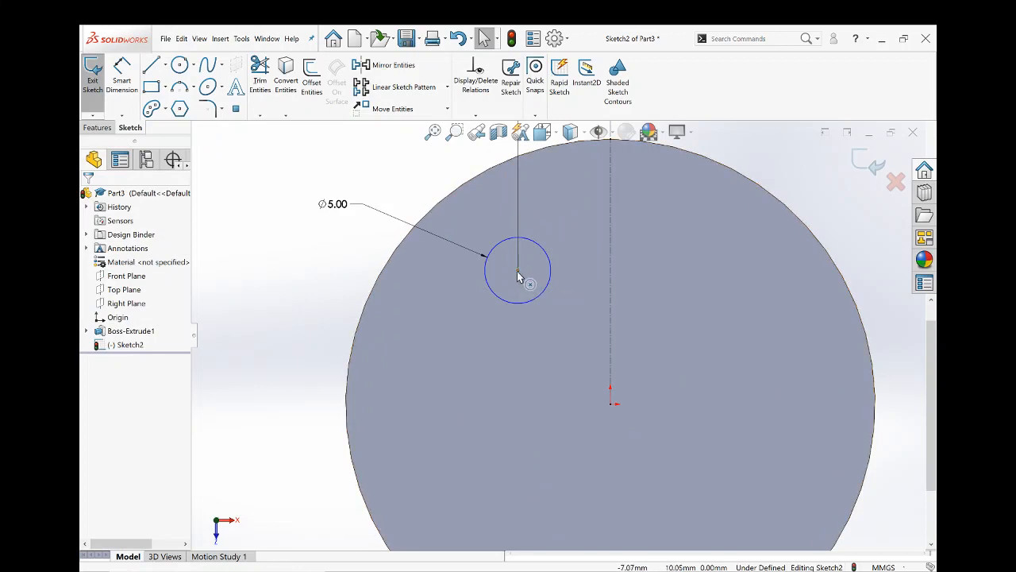
- Dimension the vertical distance between the small circle and the origin as 12 mm, placing the dimension outside the disc
left_click(518, 271)
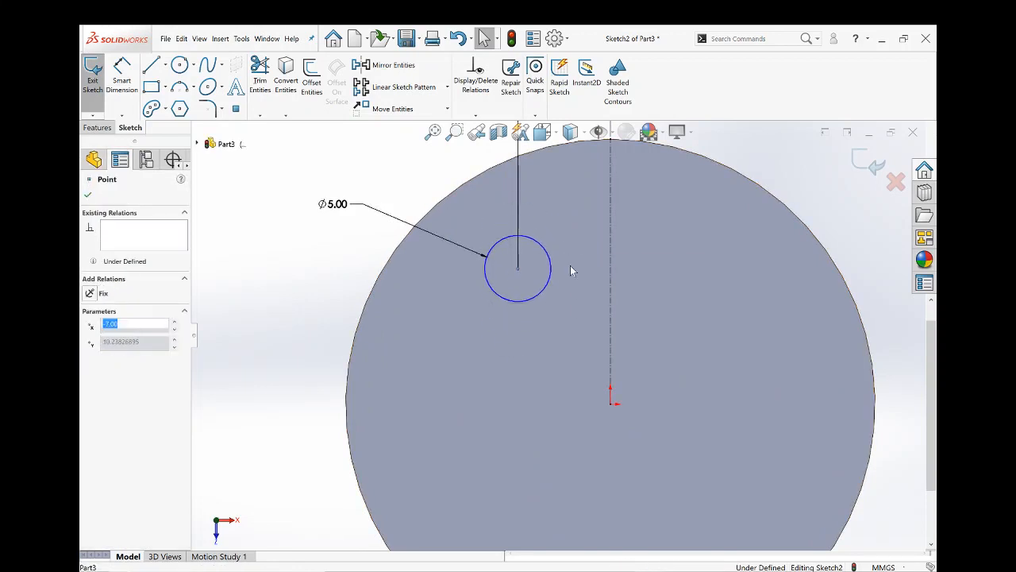
left_click(122, 76)
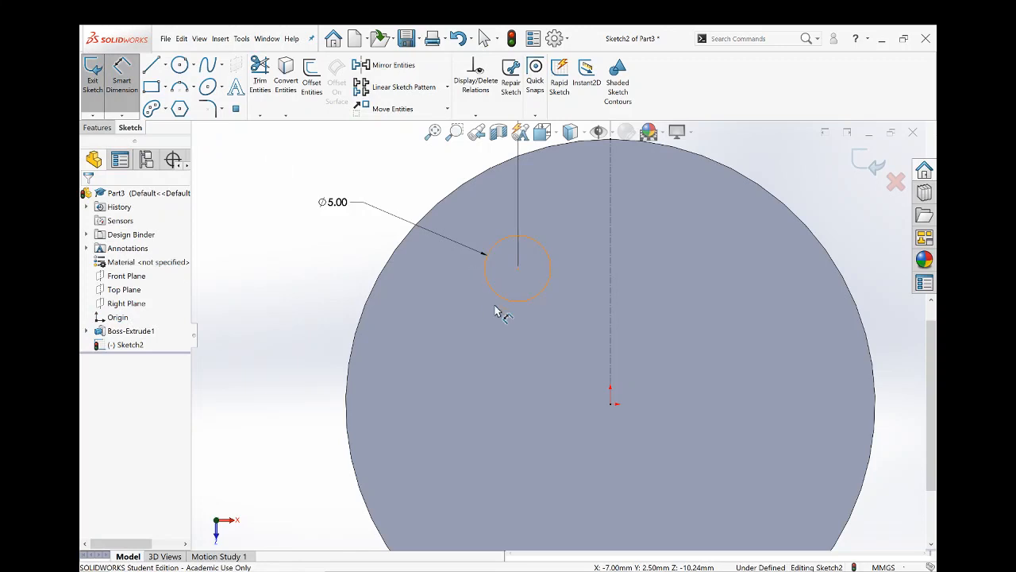
left_click(535, 300)
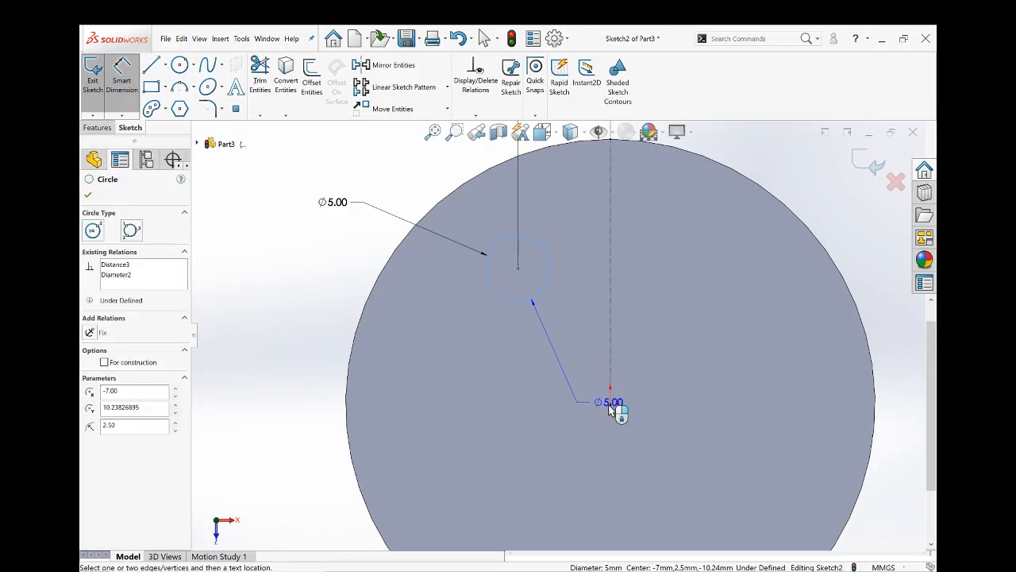
left_click(610, 404)
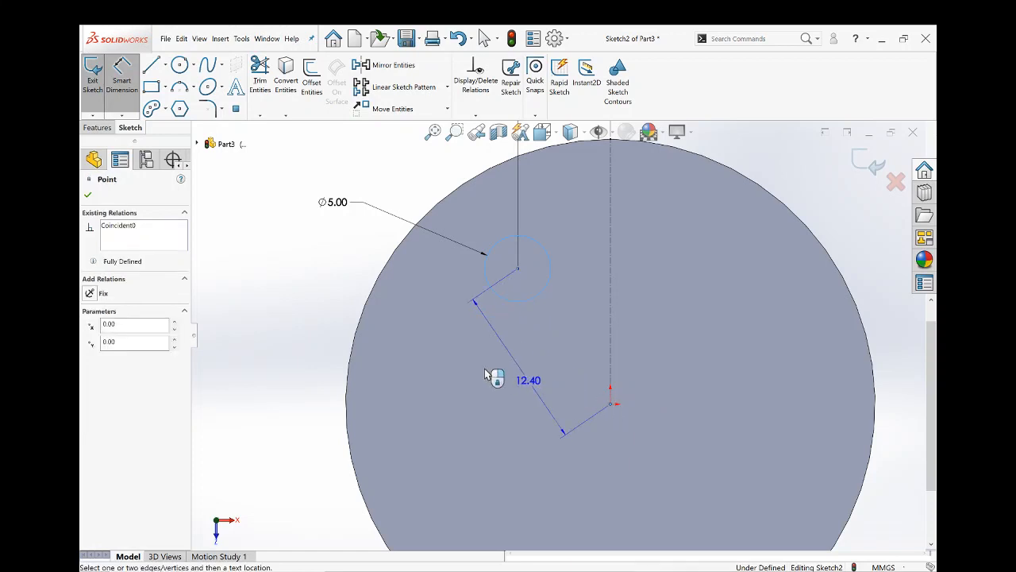
left_click(290, 344)
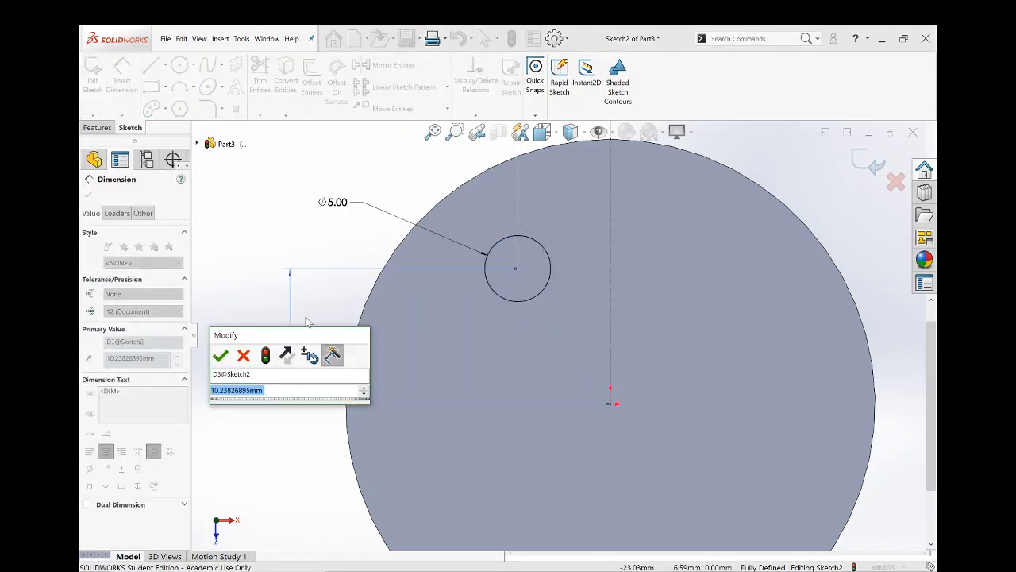
type("12")
key("Return")
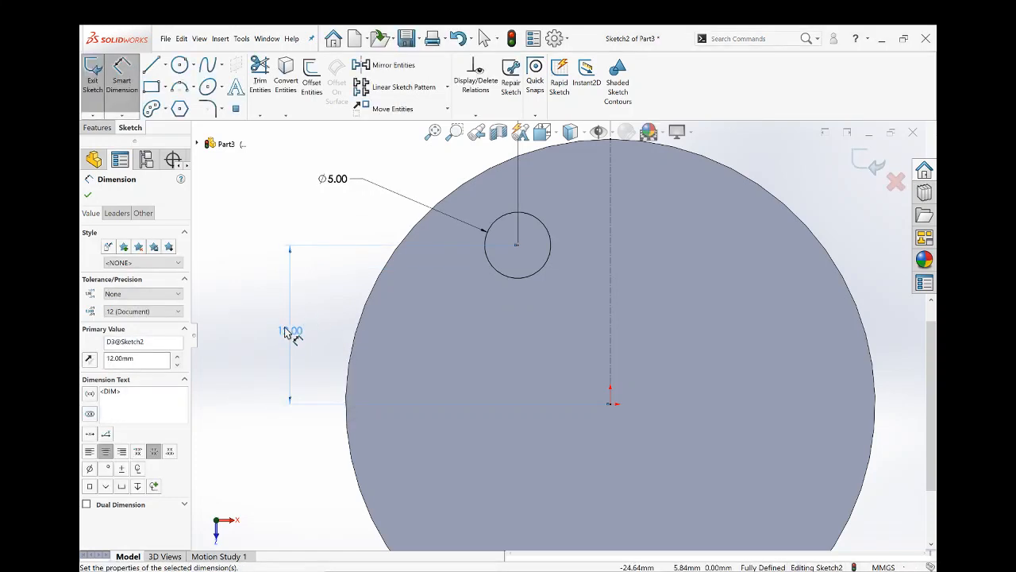
- Set the small circle's vertical distance from the origin to 10 mm
double_click(290, 330)
type("10")
key("Return")
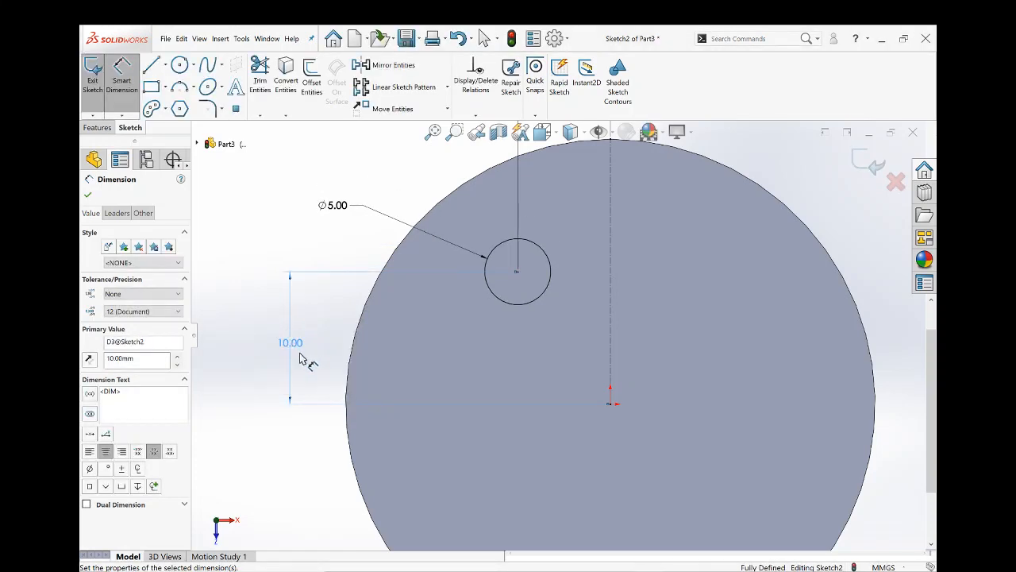
double_click(292, 343)
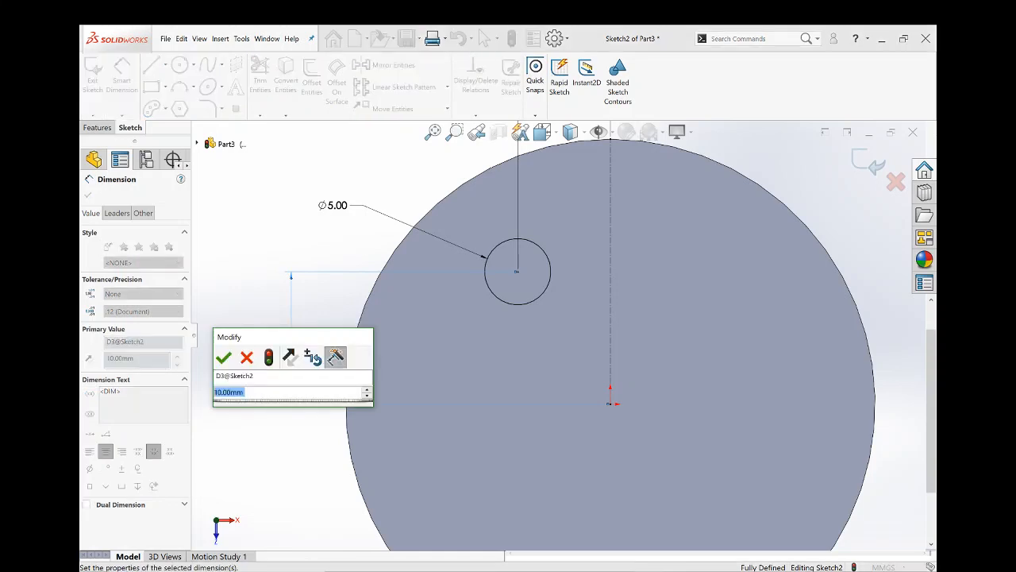
key("Return")
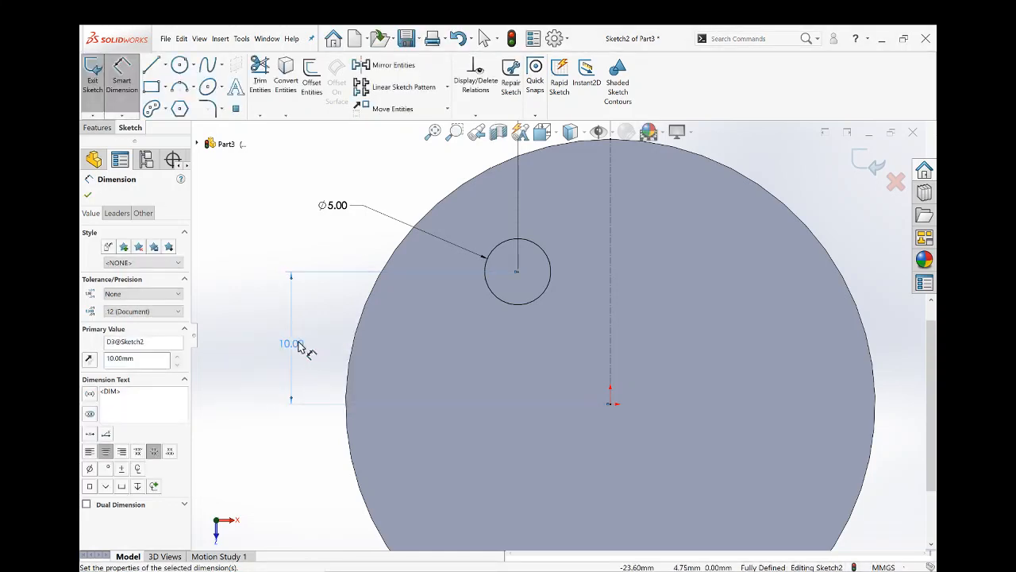
- Reduce the circle's vertical distance from the origin to 0 mm using the value slider and restore it to 10 mm
double_click(302, 347)
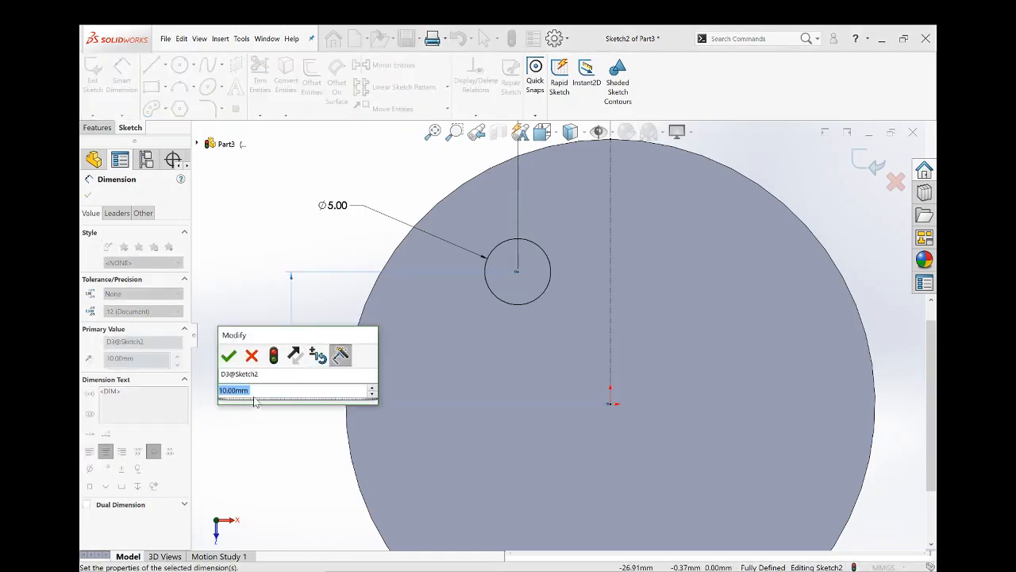
mouse_move(271, 399)
left_mouse_down()
mouse_move(283, 402)
mouse_move(267, 405)
left_mouse_up()
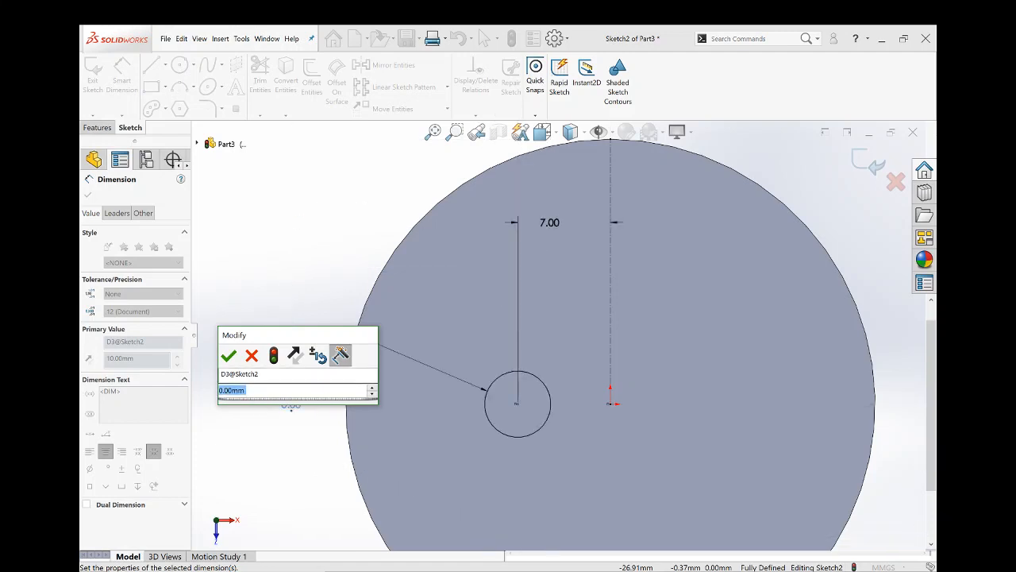
type("10")
key("Return")
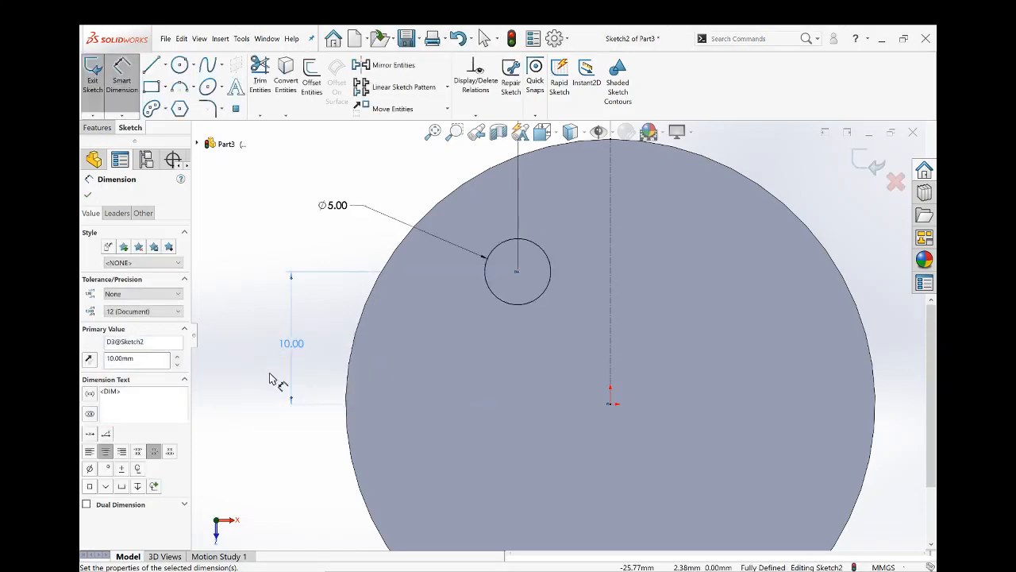
left_click(308, 339)
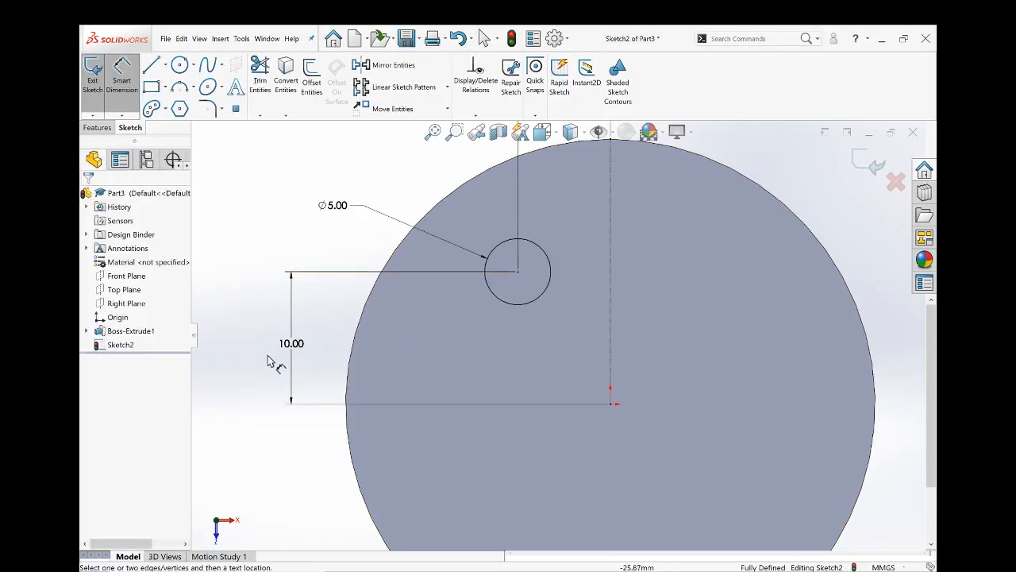
- Mirror the 5 mm circle about the vertical construction centerline, keeping the original as a copy
scroll(548, 349, "up", 2)
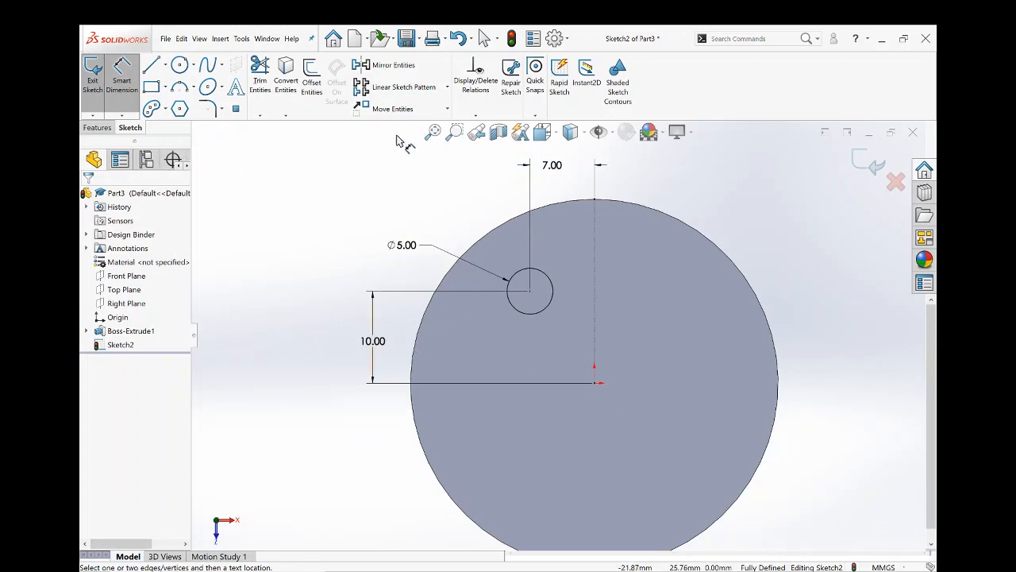
left_click(403, 69)
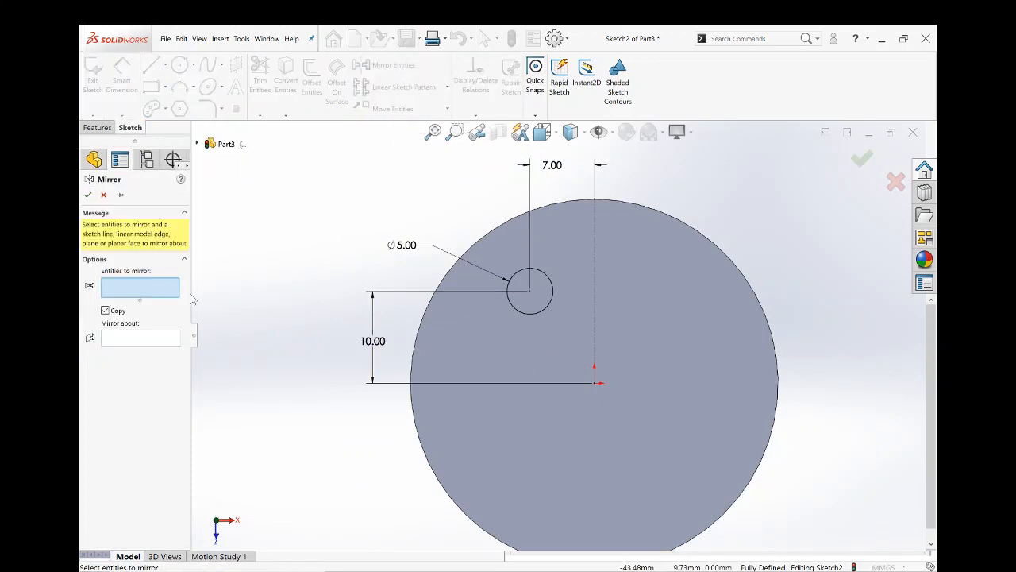
left_click(529, 313)
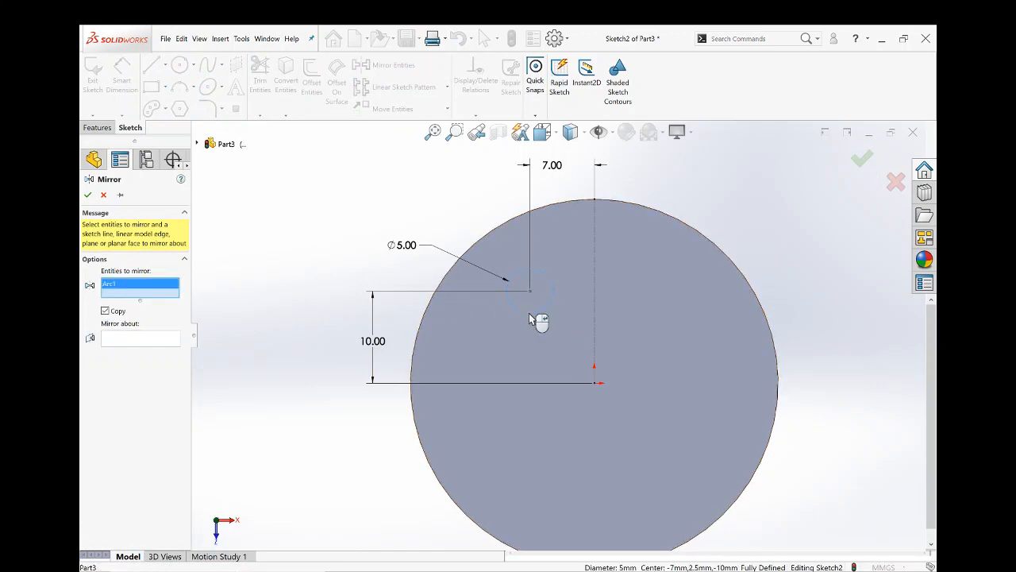
left_click(112, 339)
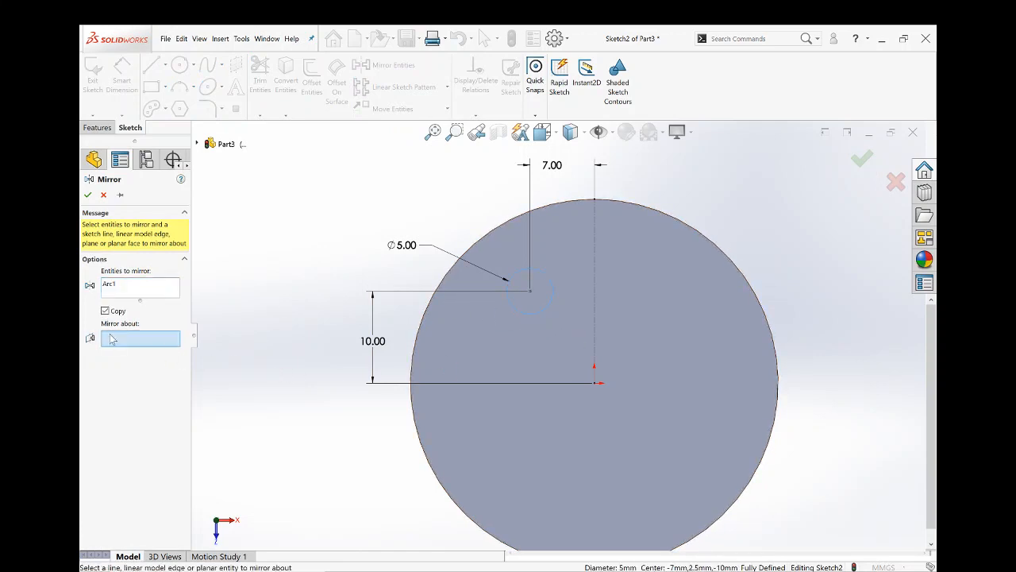
left_click(595, 367)
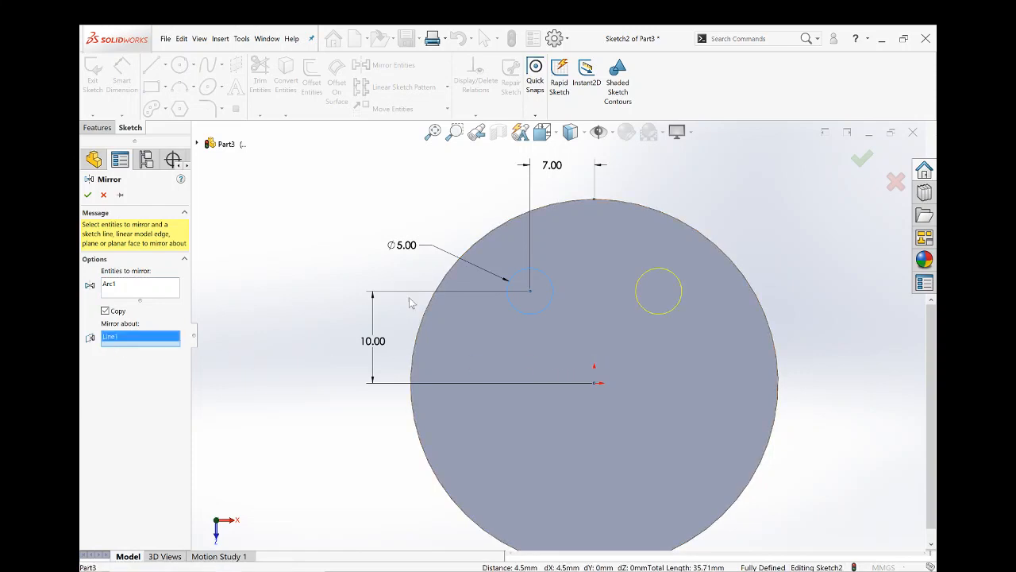
left_click(87, 195)
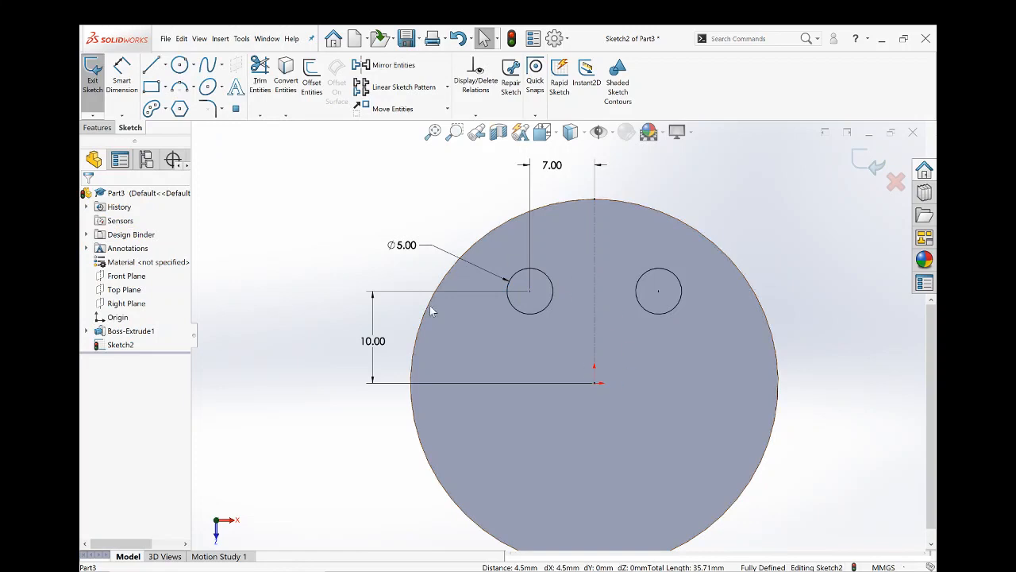
- Try a vertical distance of 12 mm between the original circle and the origin
double_click(372, 341)
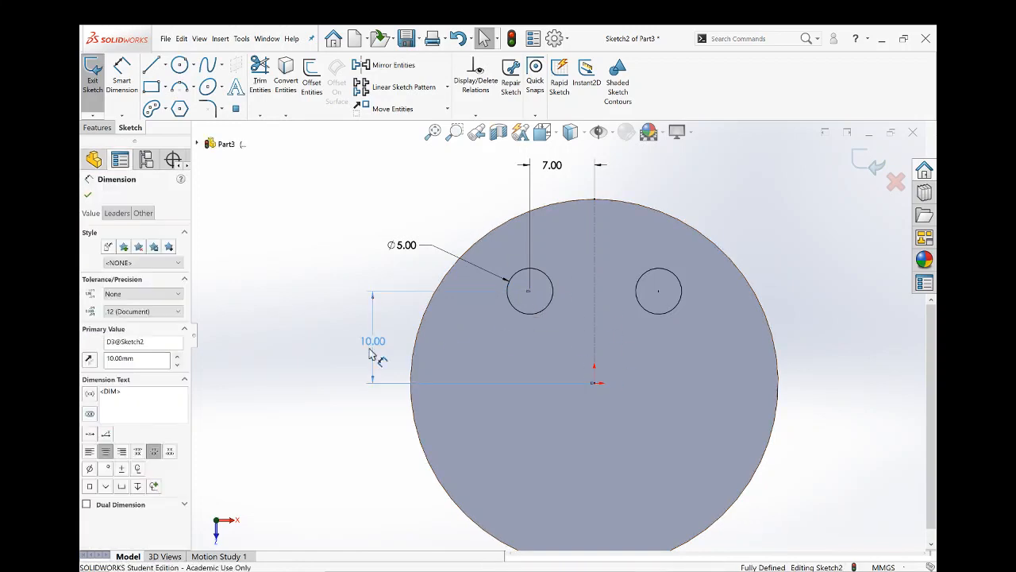
left_click_drag(364, 347, 361, 311)
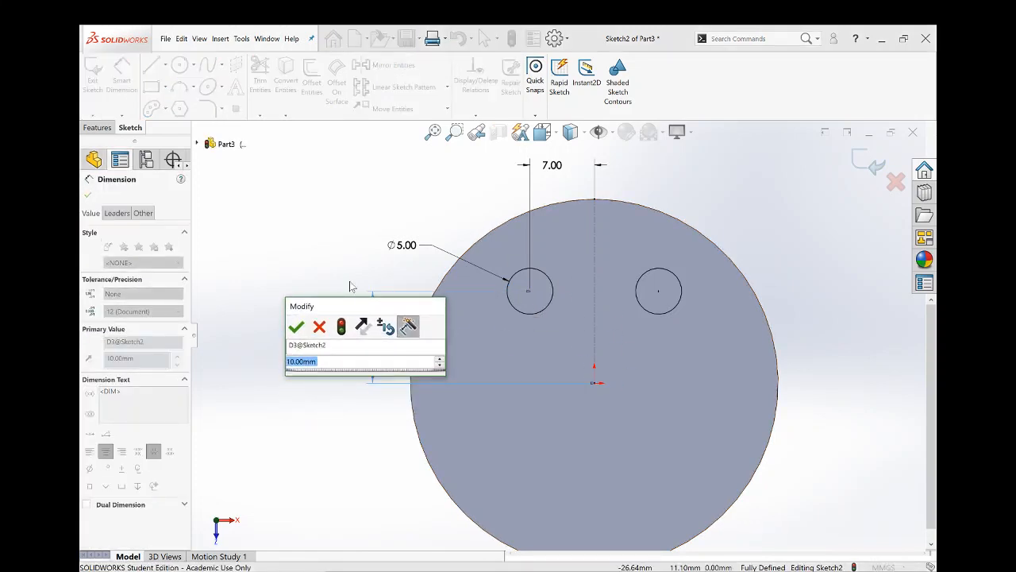
type("12")
key("Return")
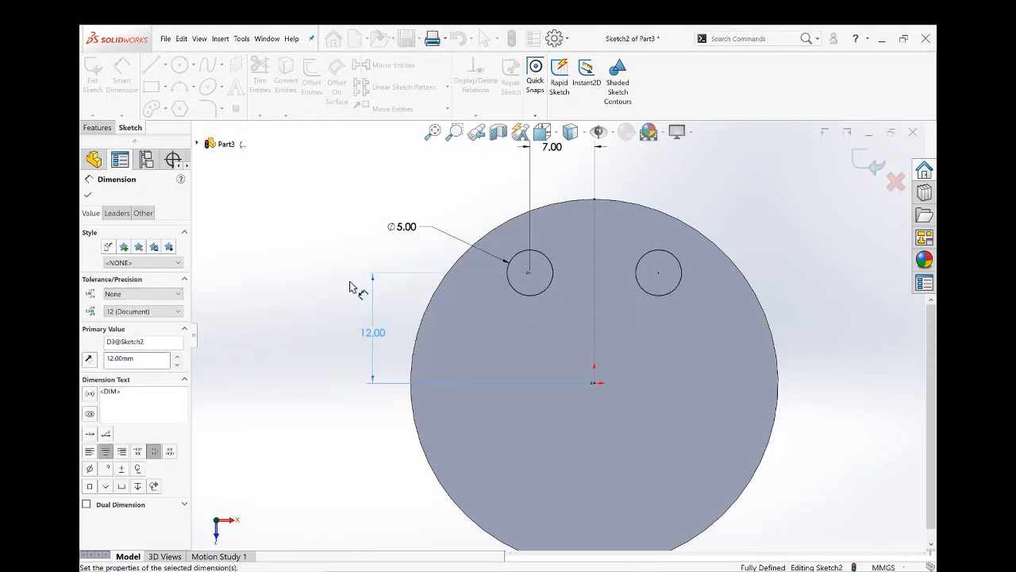
- Try a vertical distance of 7 mm between the original circle and the origin
double_click(374, 332)
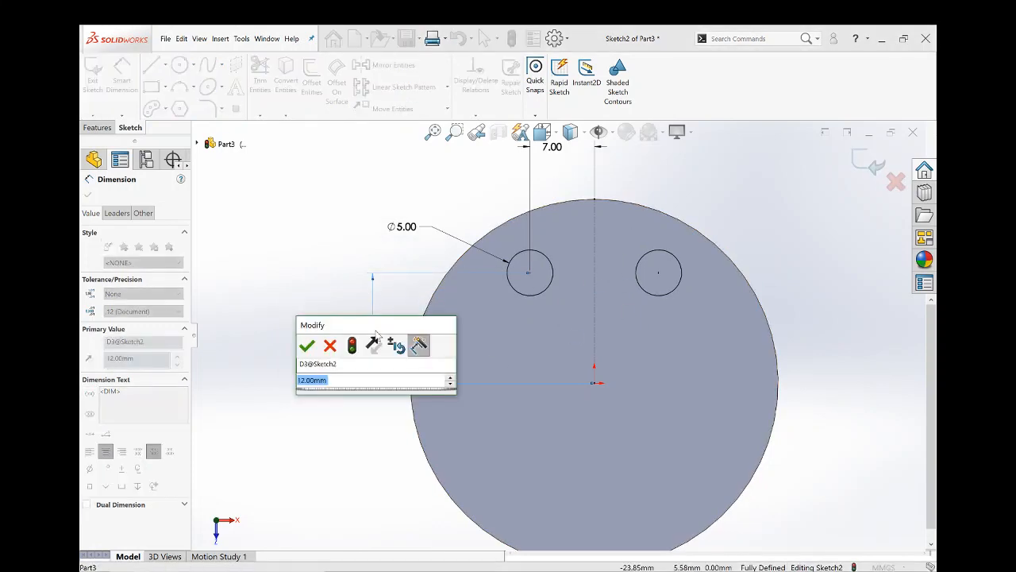
type("7")
key("Return")
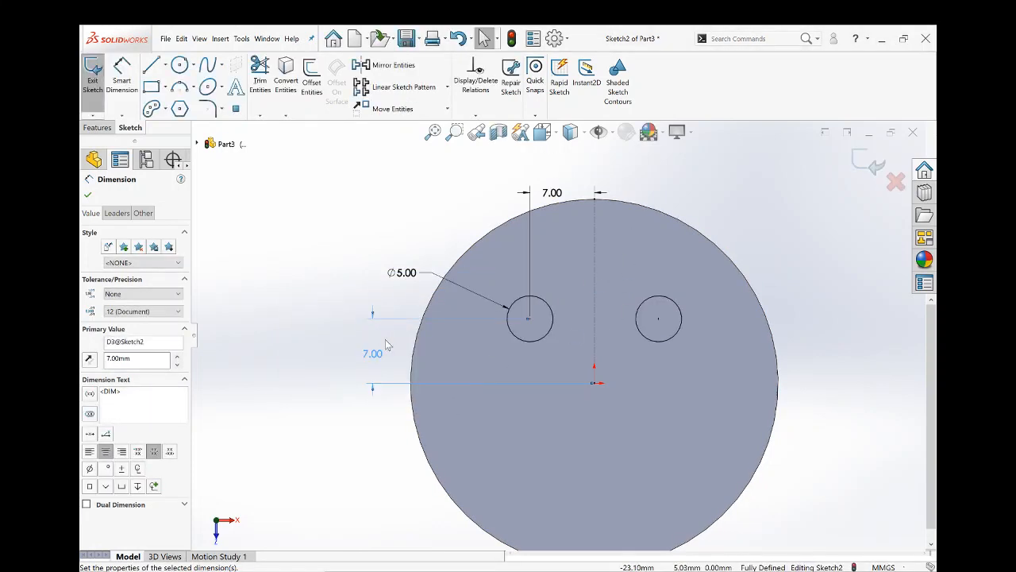
- Try a horizontal distance of 5 mm between the original circle and the centerline, and undo the change
left_click(566, 198)
double_click(556, 193)
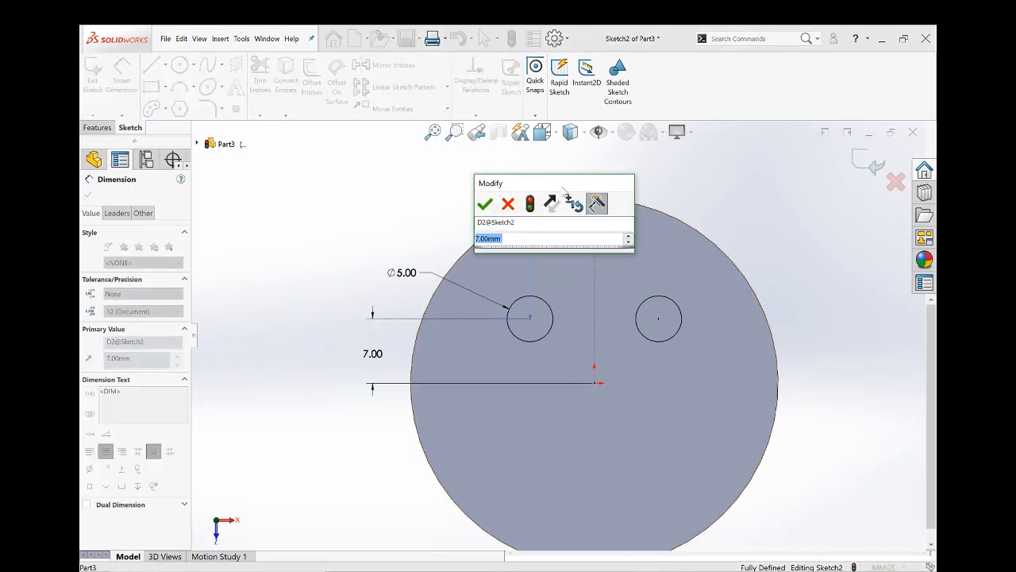
type("5")
key("Return")
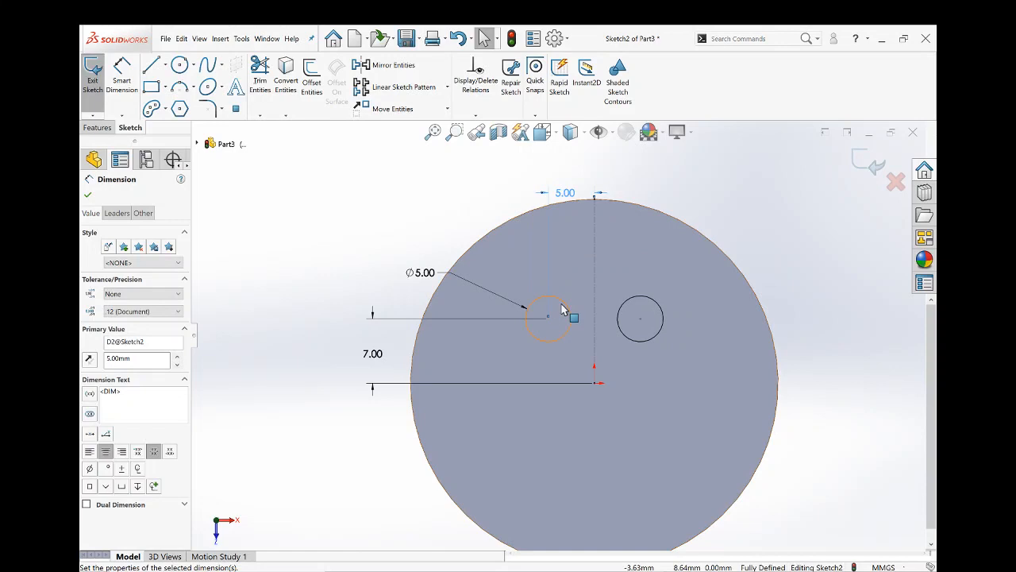
key("ctrl+z")
- Set the original circle's vertical distance from the origin back to 10 mm
left_click(373, 366)
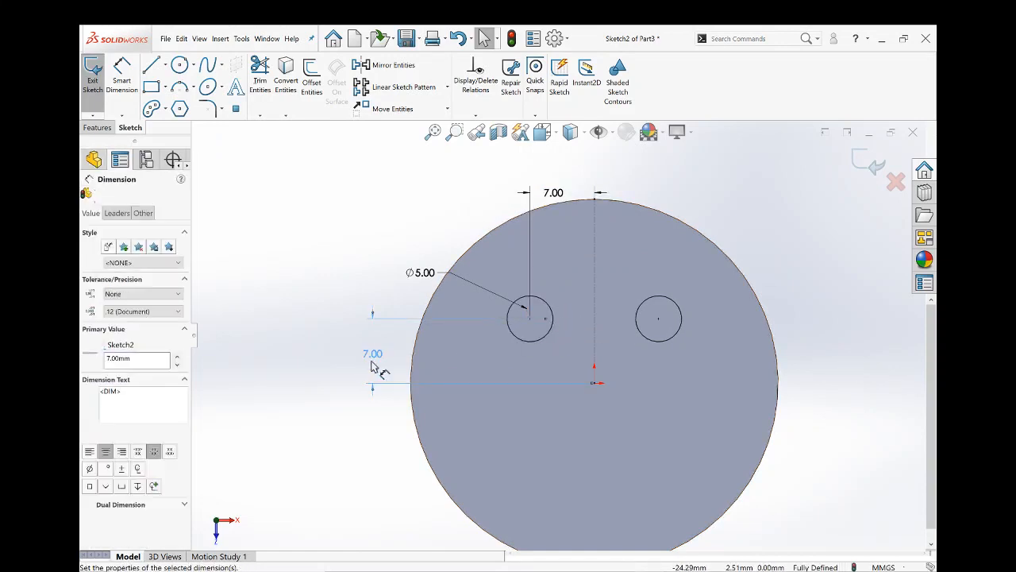
double_click(373, 363)
type("10")
key("Return")
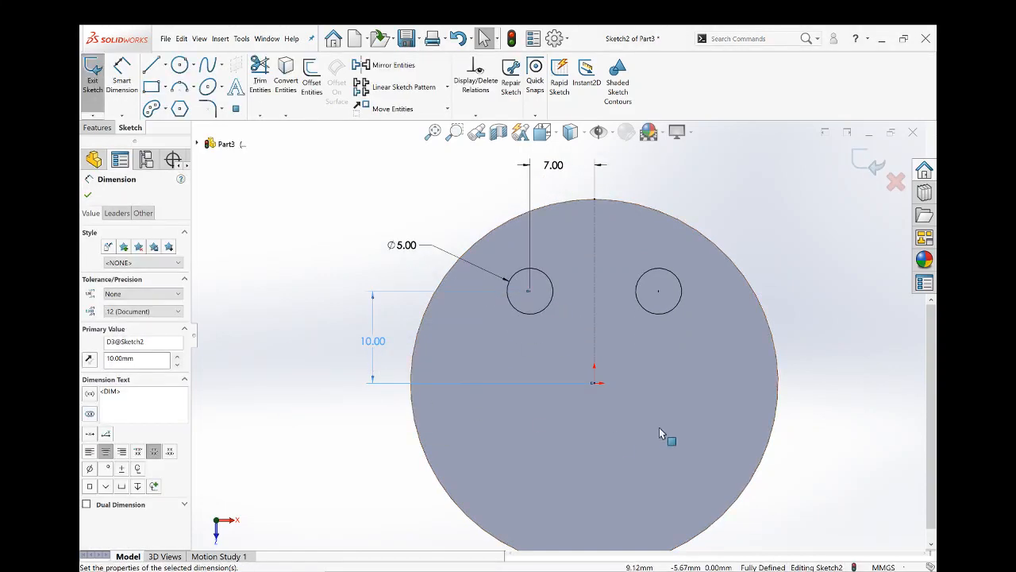
scroll(551, 379, "up", 3)
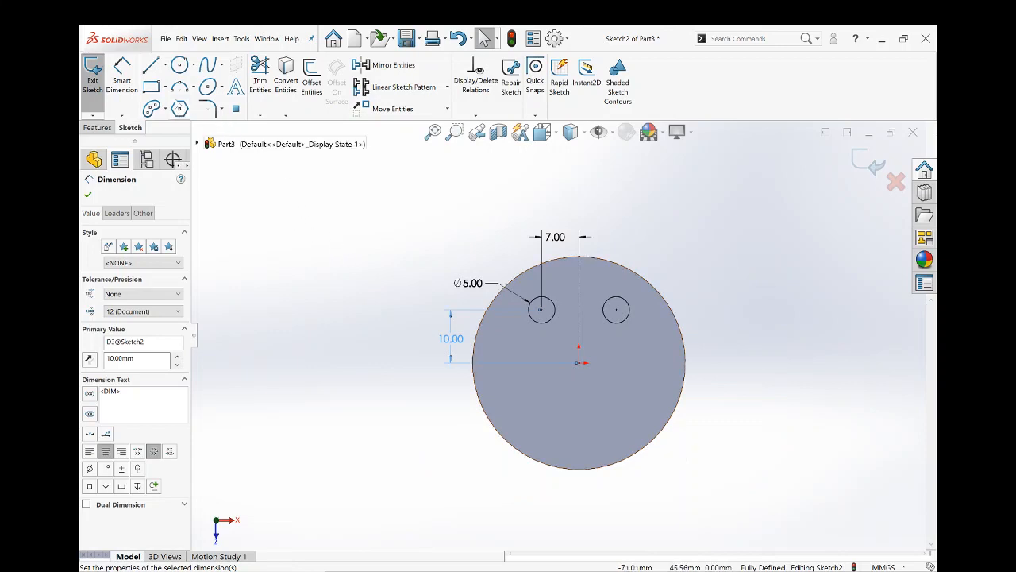
left_click(164, 111)
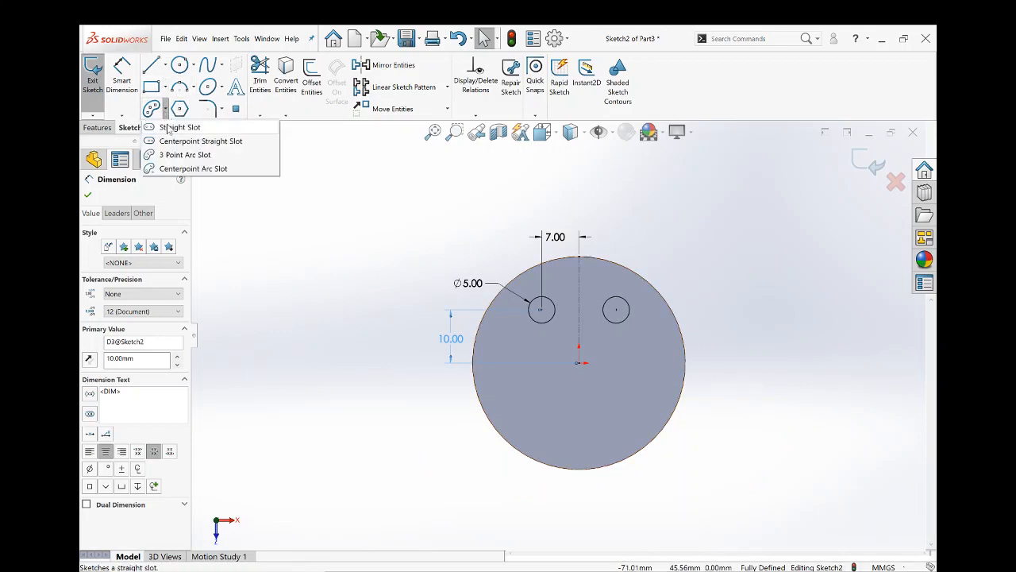
left_click(168, 128)
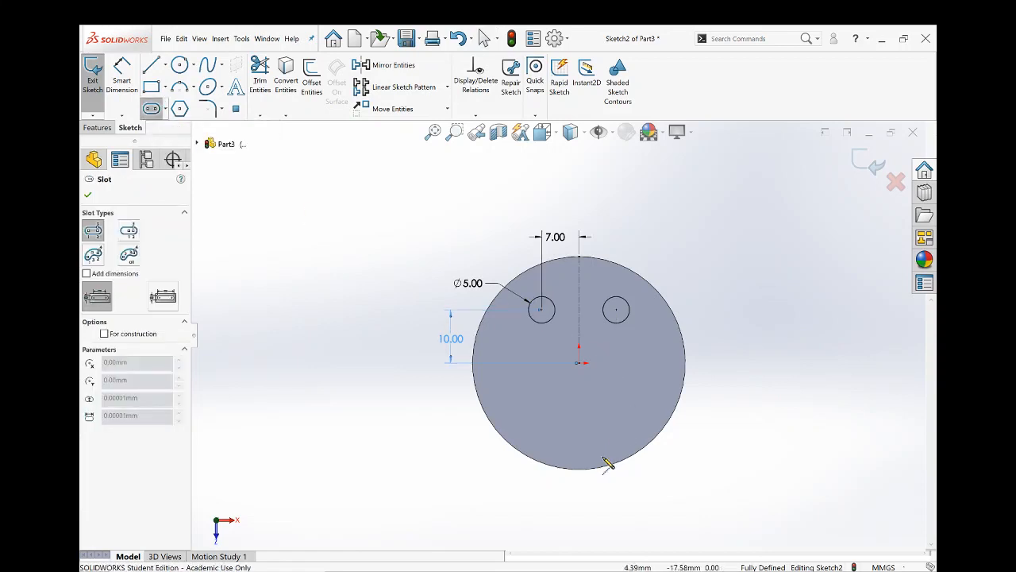
scroll(609, 461, "down", 3)
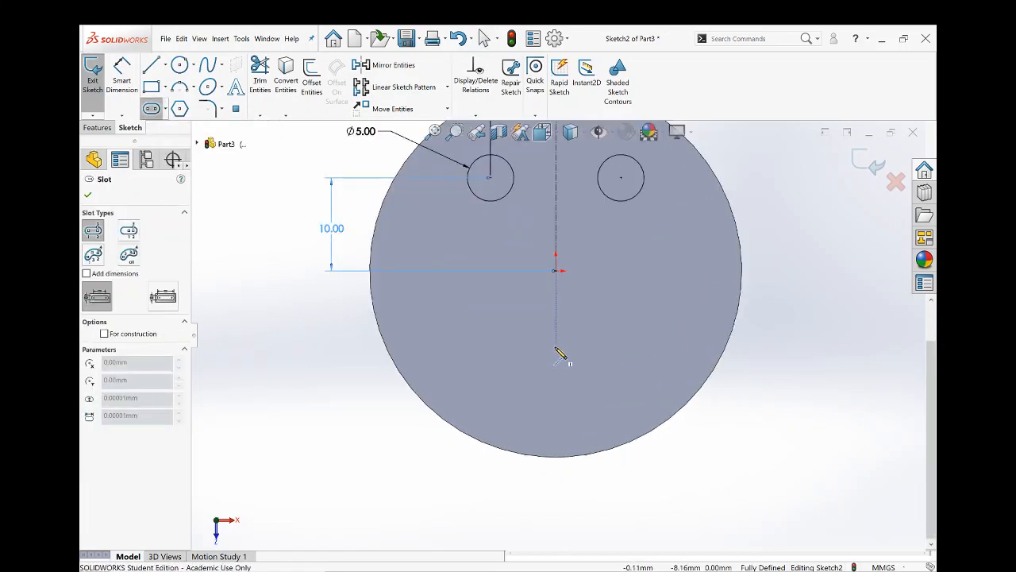
left_click(556, 346)
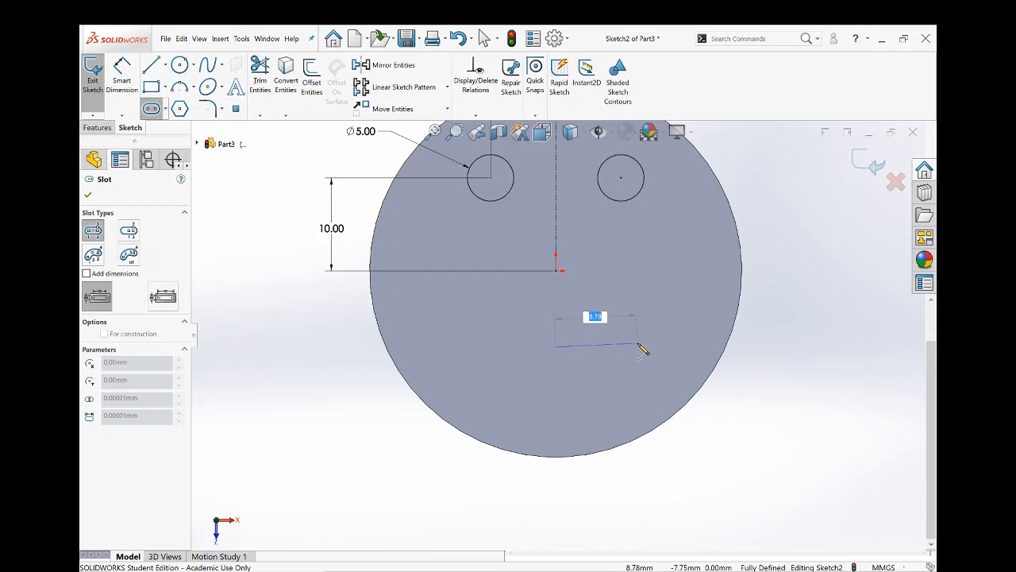
key("Escape")
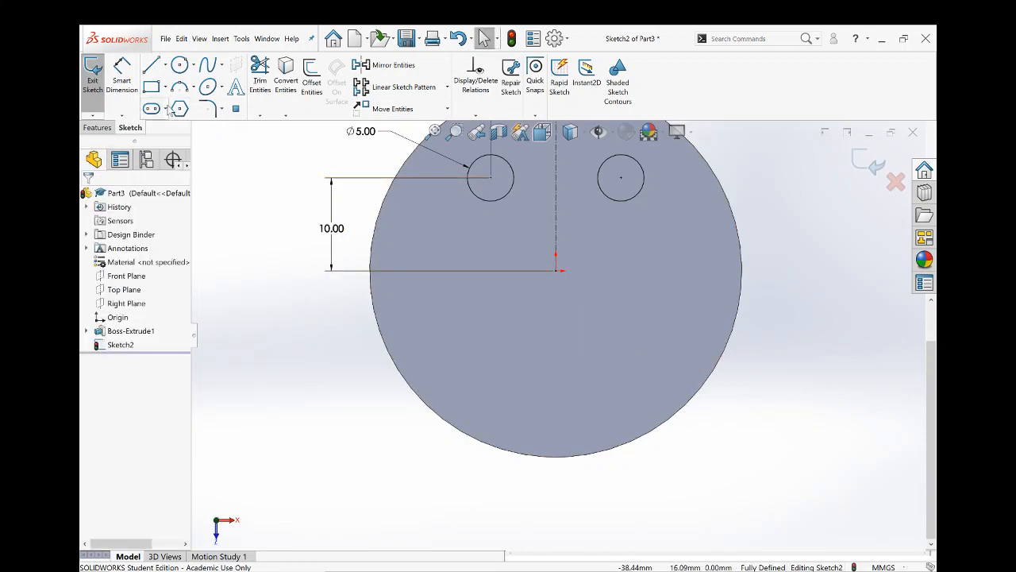
- Sketch a horizontal centerpoint straight slot about 15.8 mm between arc centers and 5.8 mm wide, centered about 8.1 mm directly below the origin
left_click(166, 109)
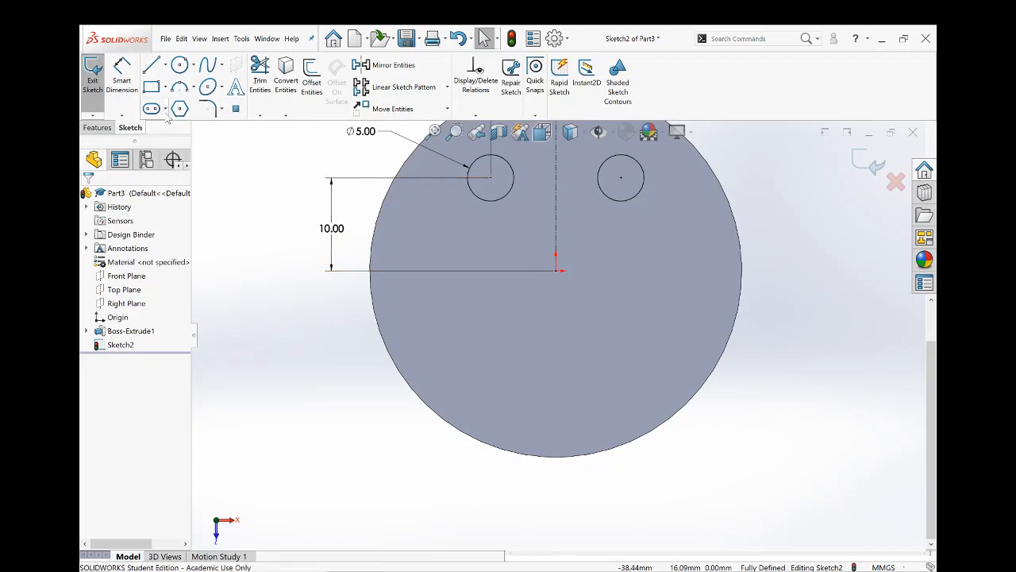
left_click(166, 109)
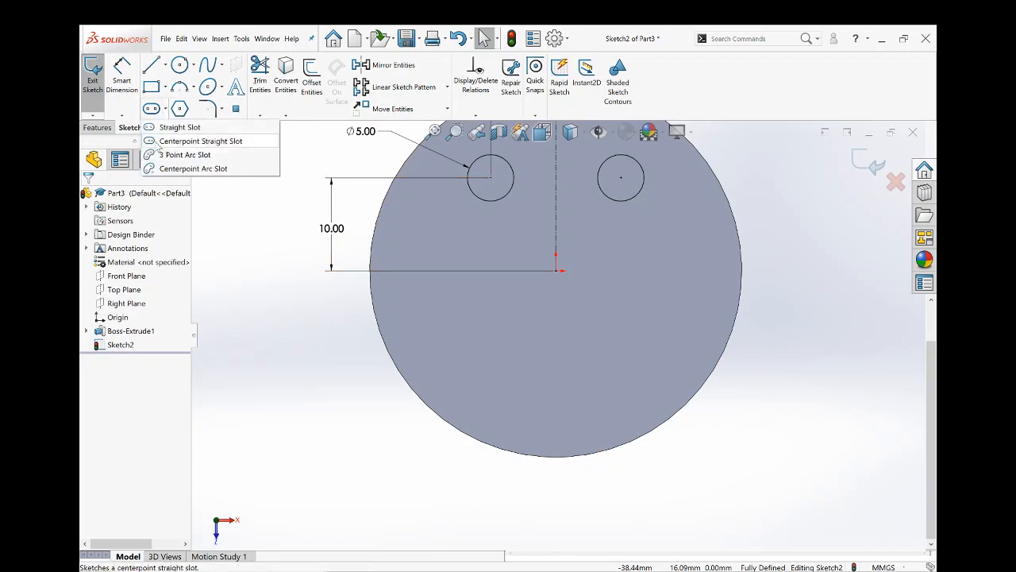
left_click(191, 142)
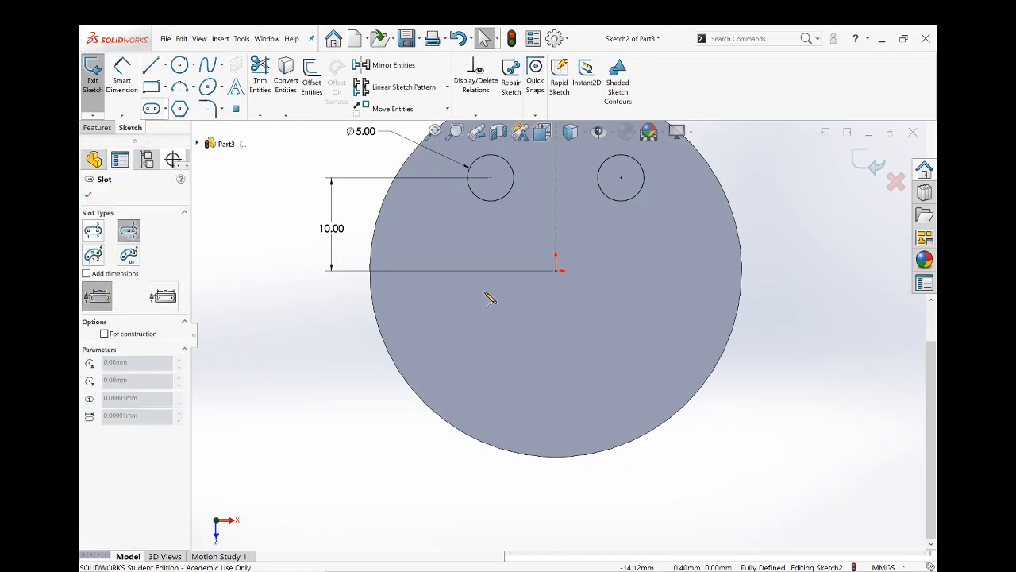
left_click(556, 347)
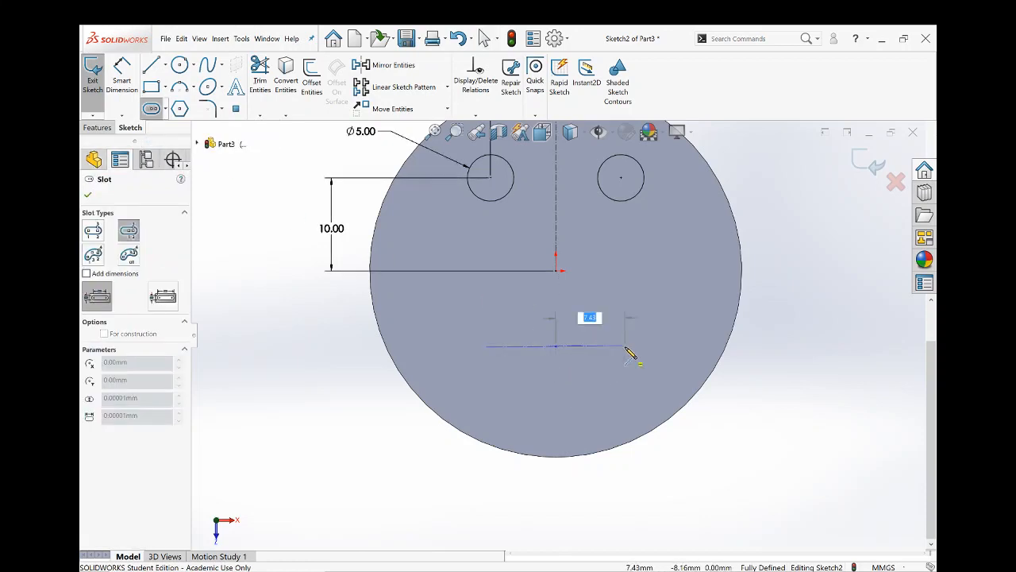
left_click(631, 352)
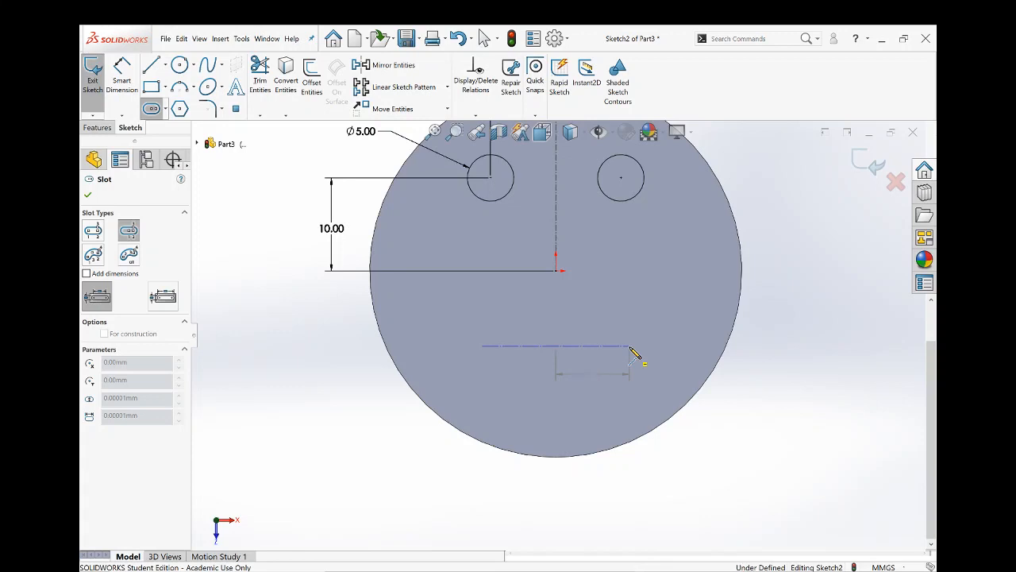
left_click(624, 324)
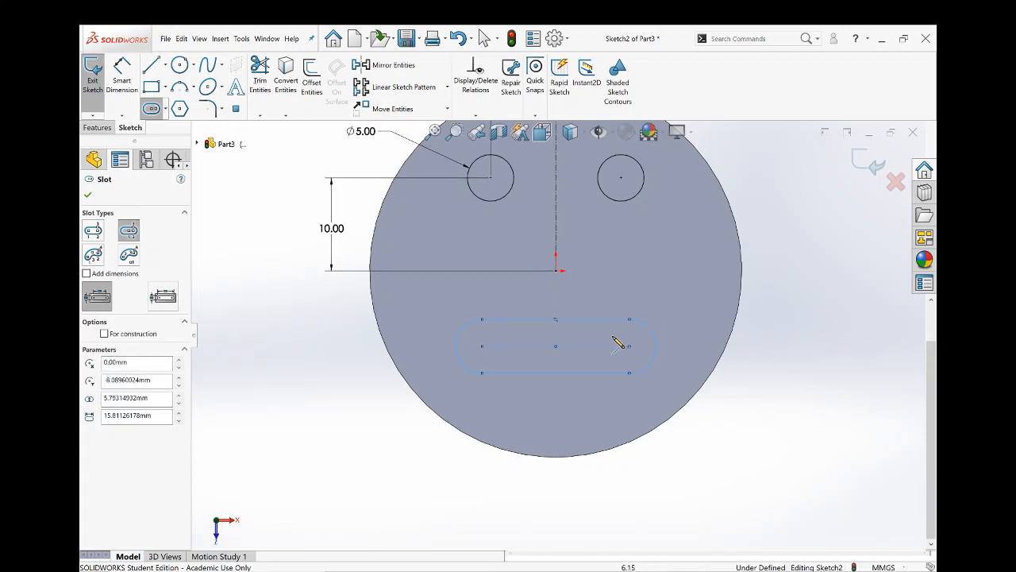
key("Escape")
- Add a vertical relation between the slot's right arc center and the right circle's center
scroll(619, 351, "up", 4)
scroll(572, 348, "down", 6)
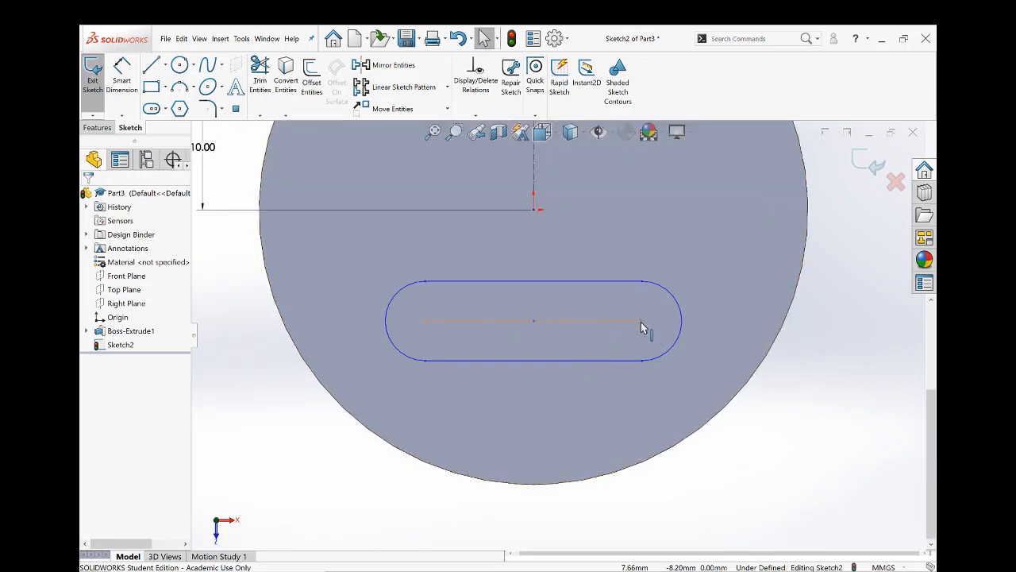
left_click(641, 321)
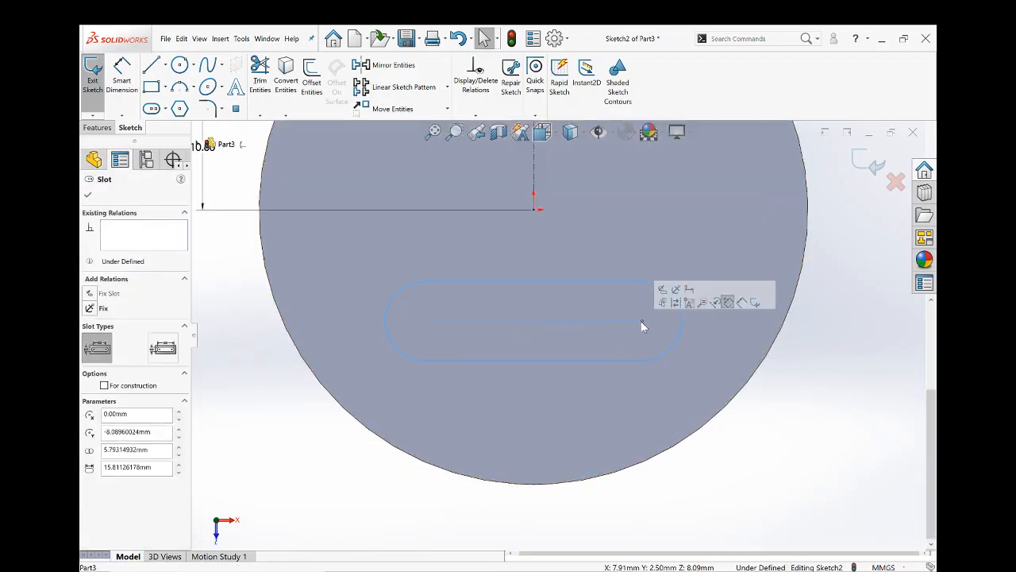
scroll(628, 286, "up", 2)
scroll(572, 198, "down", 2)
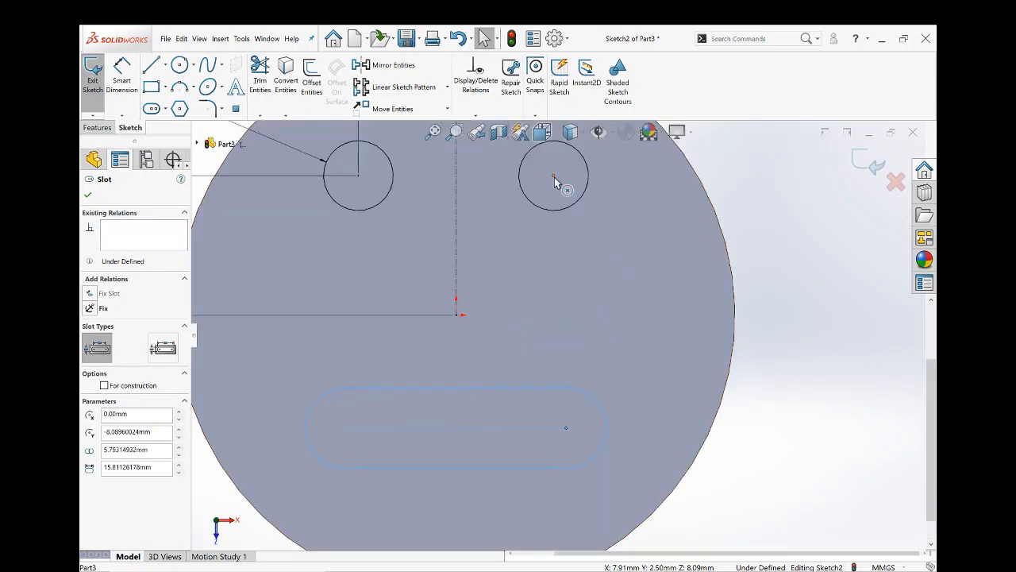
left_click(554, 177, "ctrl")
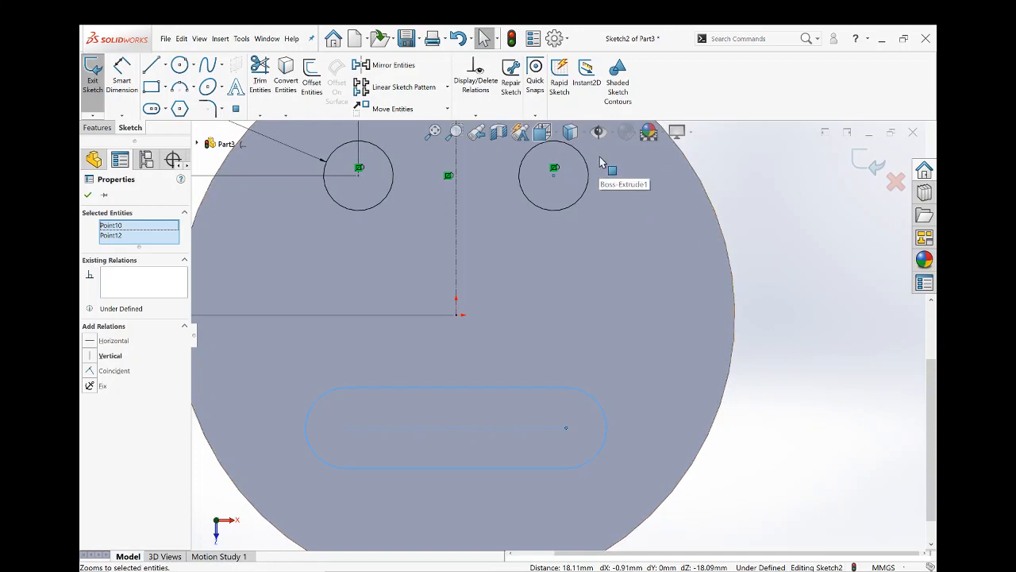
mouse_move(601, 162)
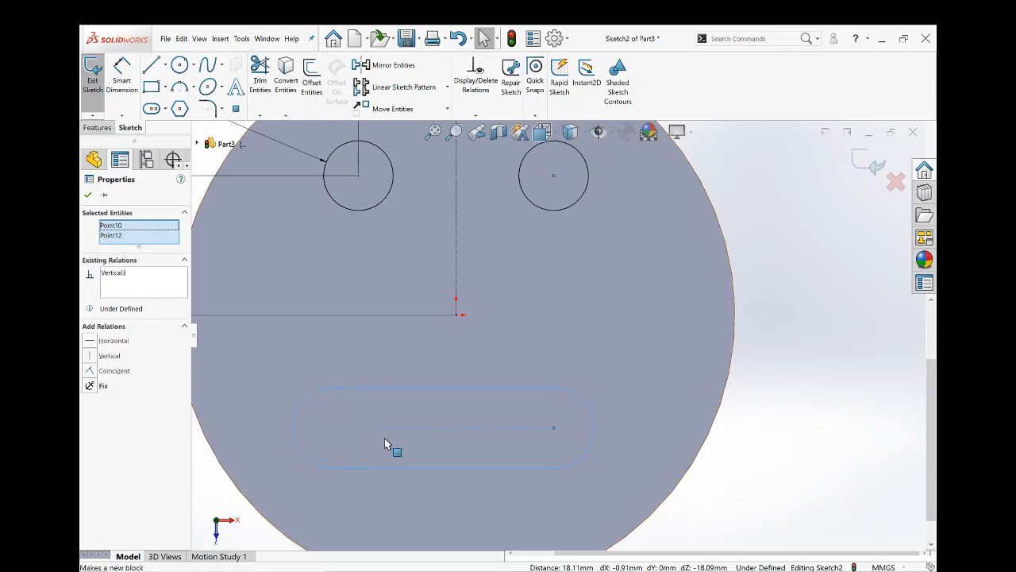
- Add a vertical relation between the slot's left arc center and the left circle's center
left_click(334, 431)
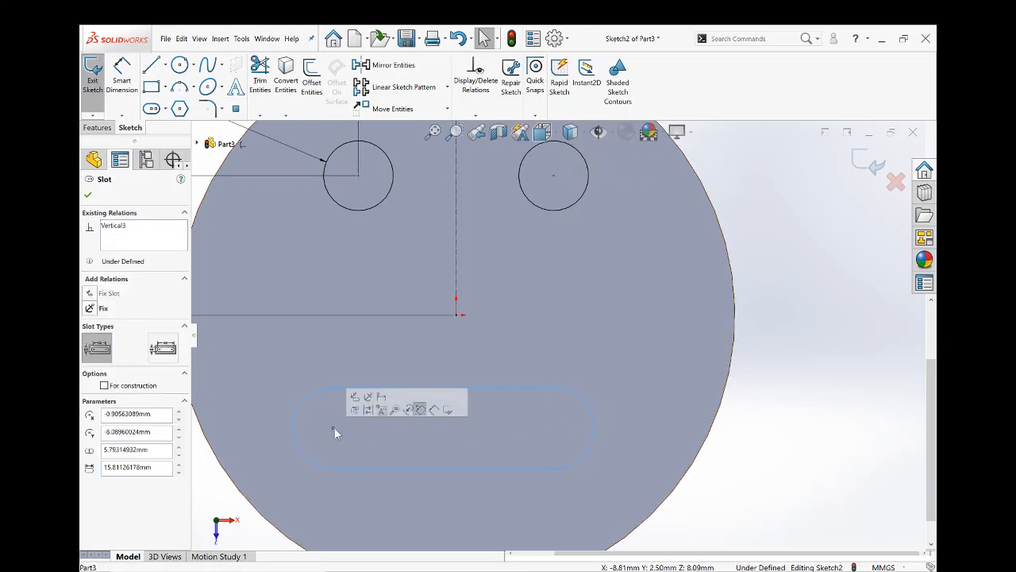
left_click(358, 176, "ctrl")
left_click(397, 149)
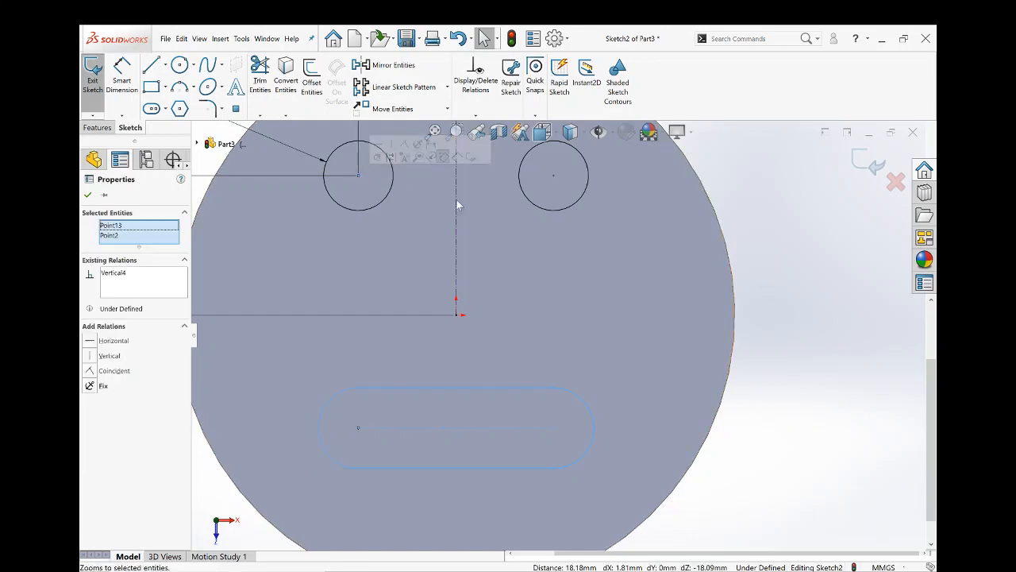
left_click(778, 436)
- Dimension the vertical distance between the slot's center point and the origin as 9 mm
scroll(560, 399, "up", 2)
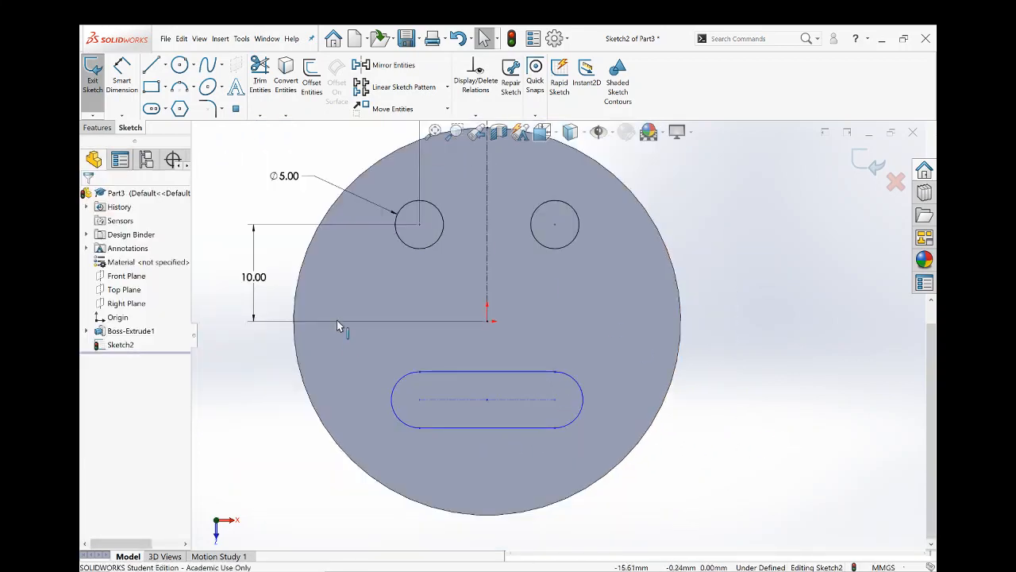
left_click(121, 75)
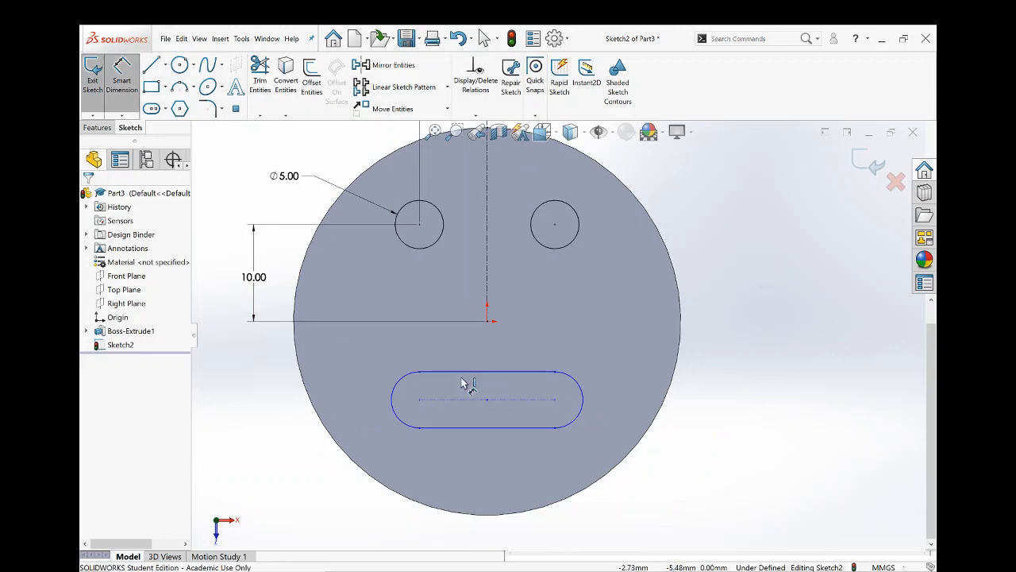
left_click(486, 405)
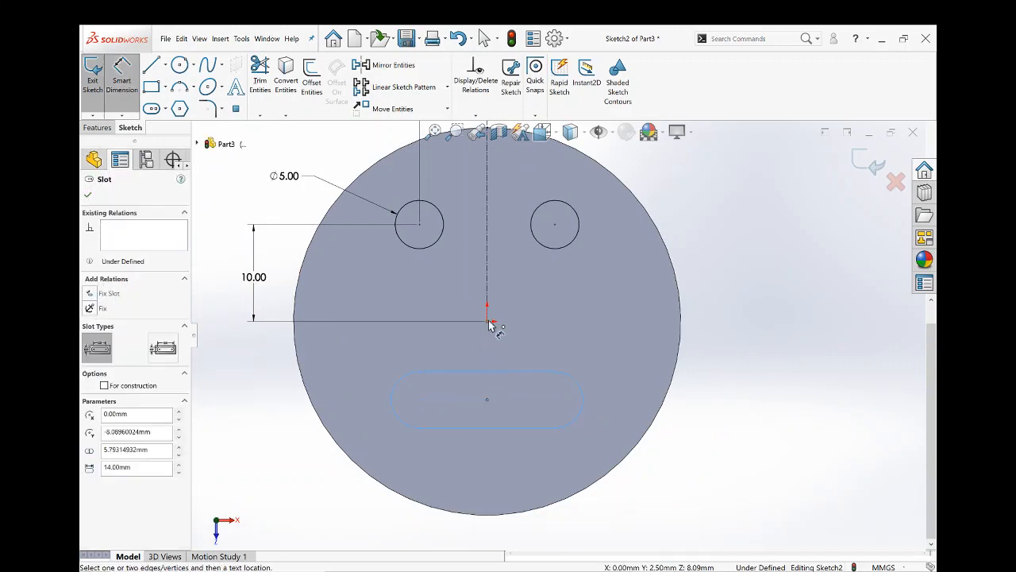
left_click(488, 321)
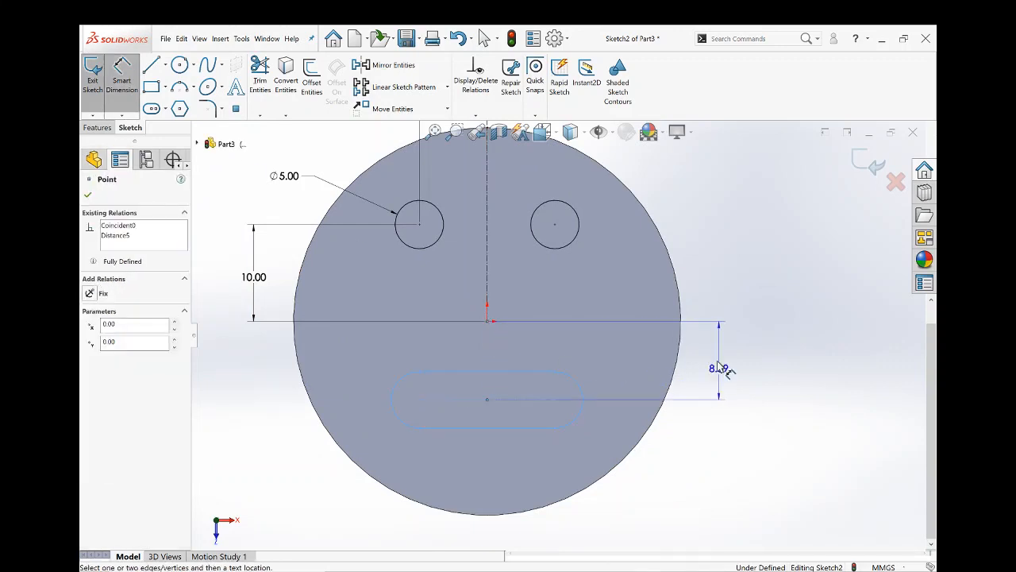
left_click(736, 326)
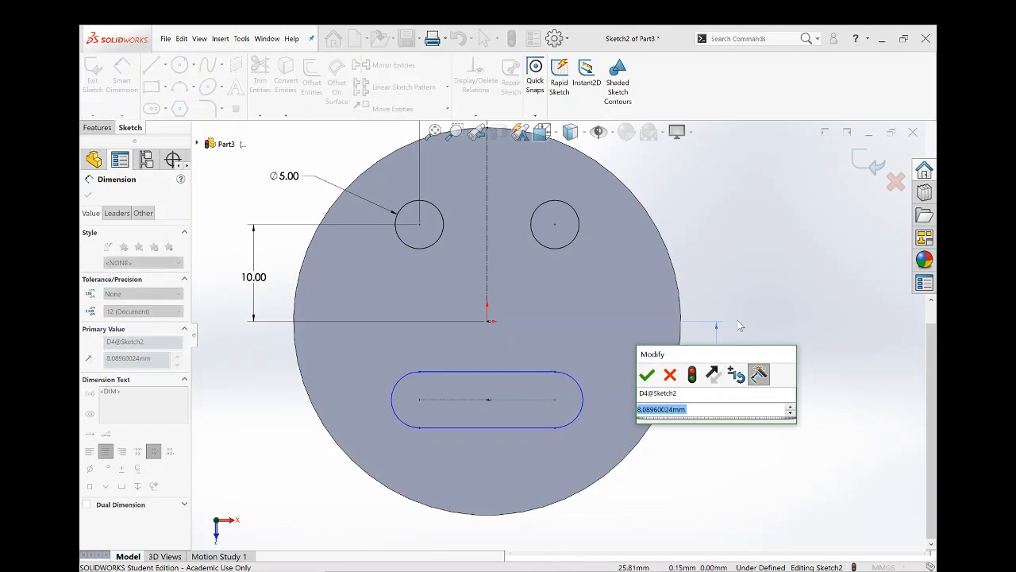
type("9")
key("Return")
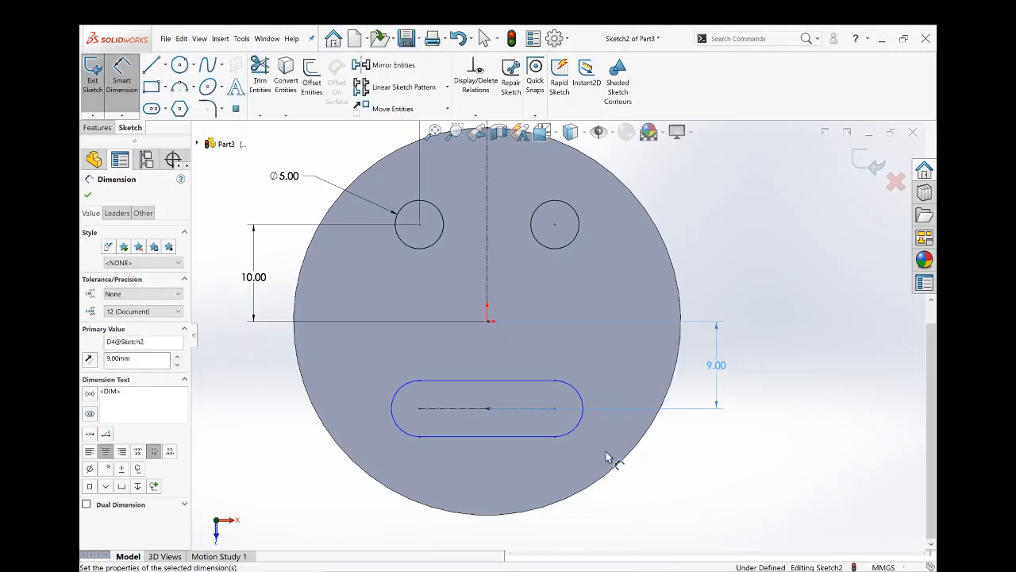
- Dimension the slot's width between its two straight edges as 4 mm
left_click(524, 388)
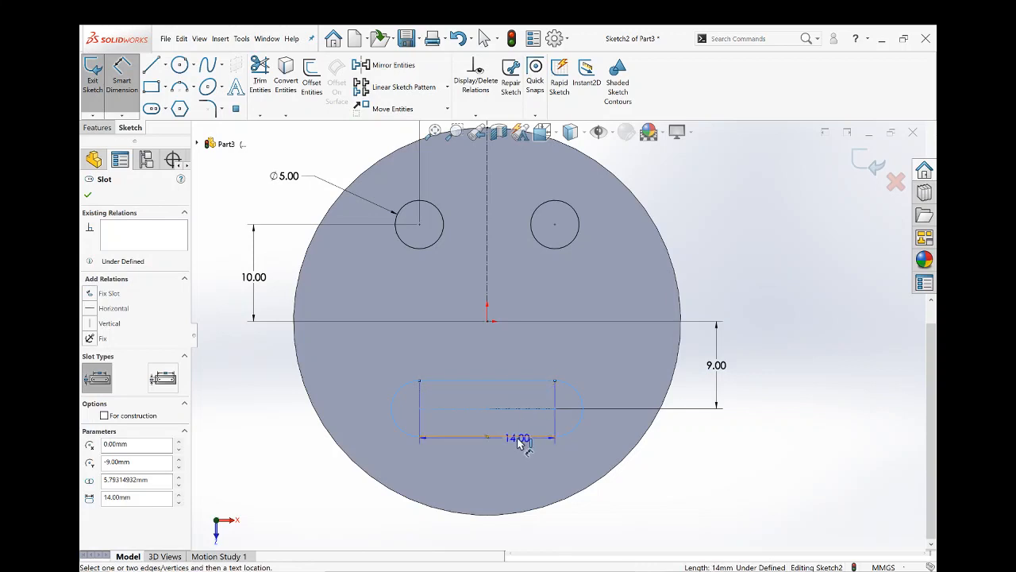
left_click(518, 436)
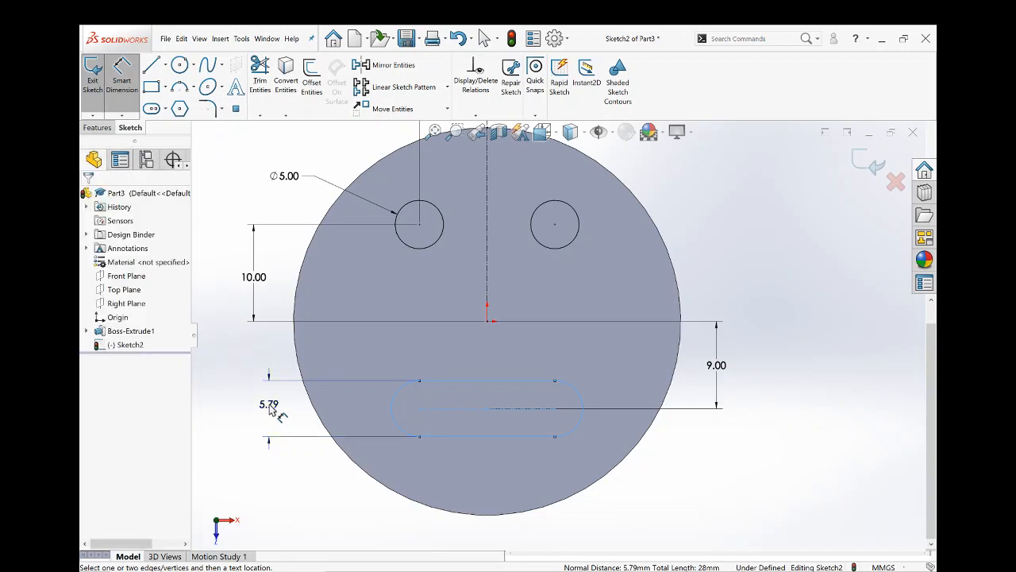
left_click(273, 408)
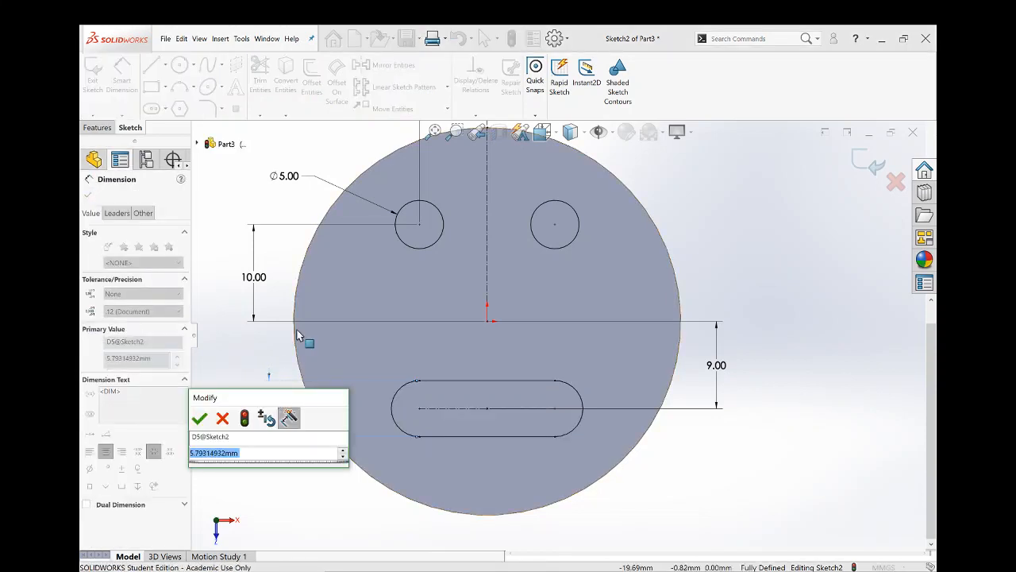
type("4")
key("Return")
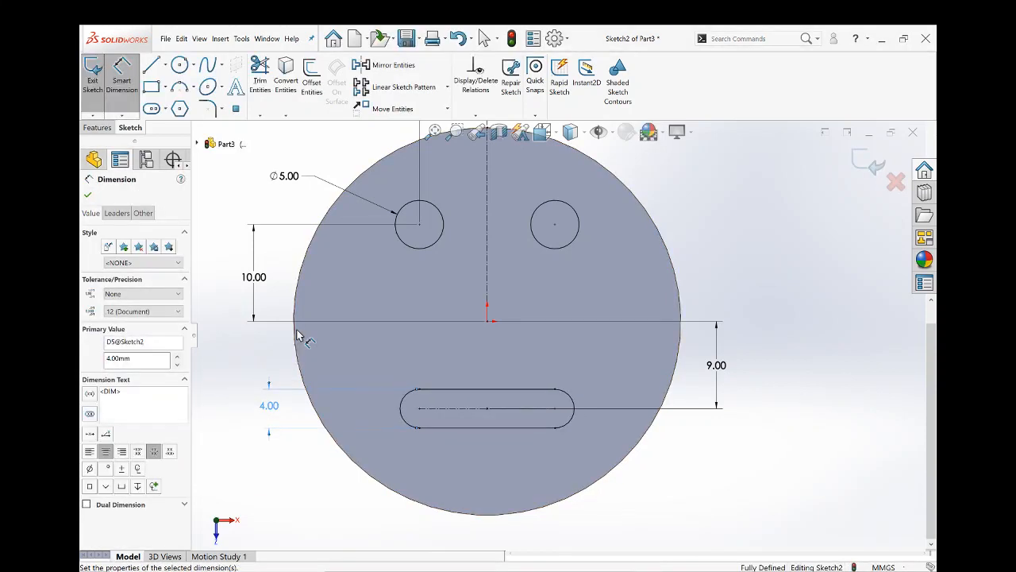
- Set the slot's width dimension to 5 mm
double_click(269, 405)
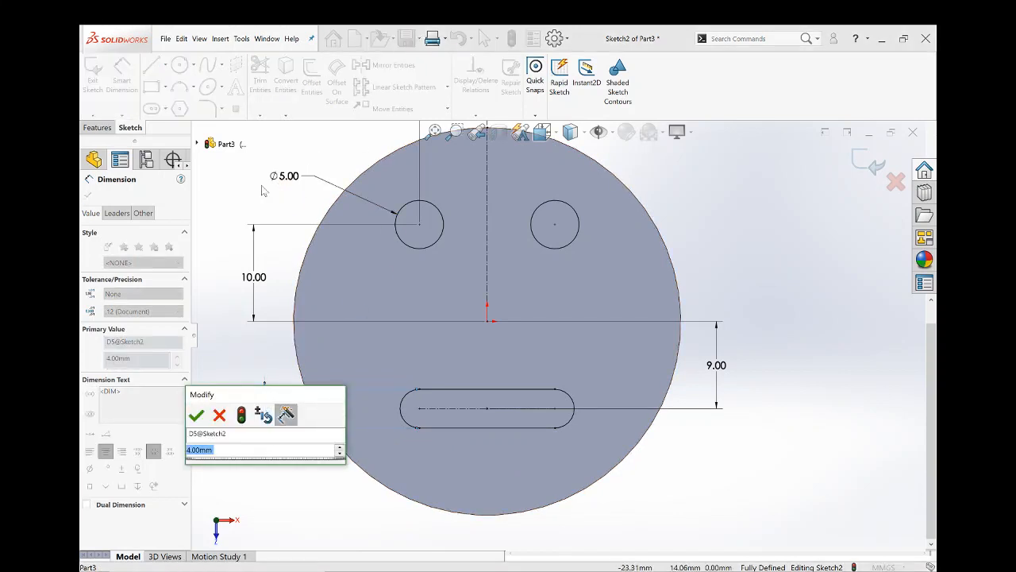
type("5")
key("Return")
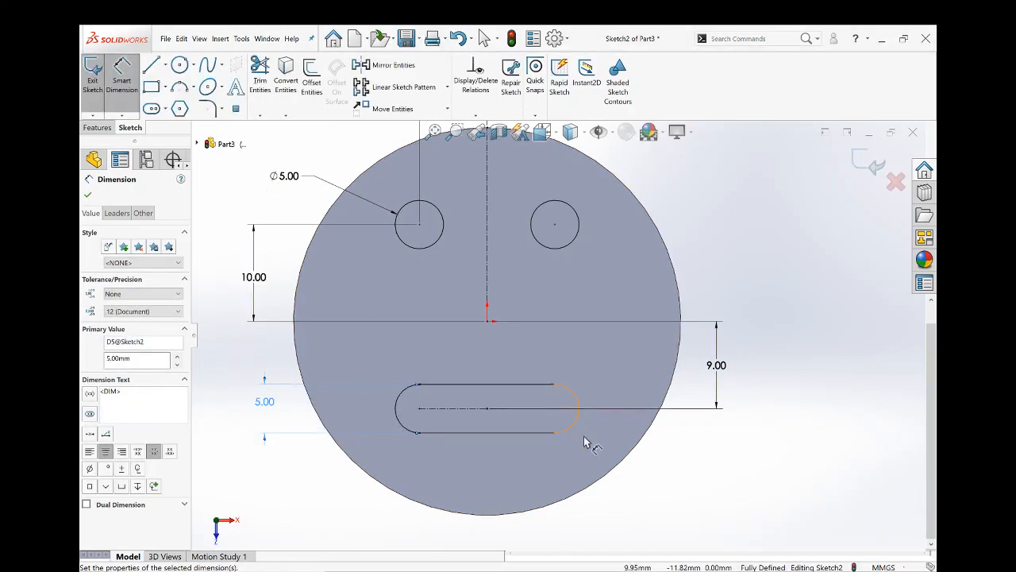
- Cut the two circles and the slot into the disc with a blind Extruded Cut 2 mm deep
scroll(584, 443, "up", 2)
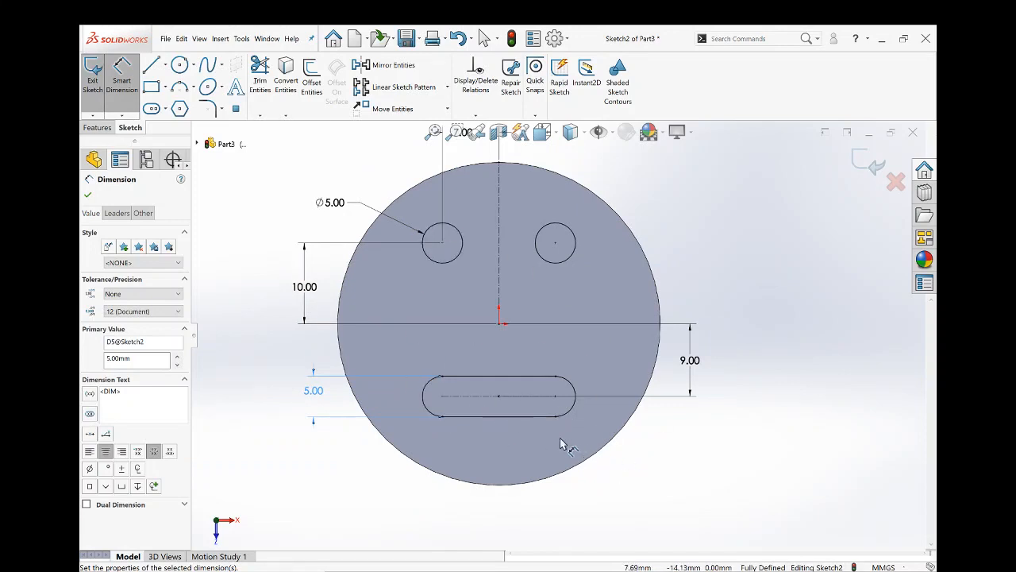
left_click(95, 128)
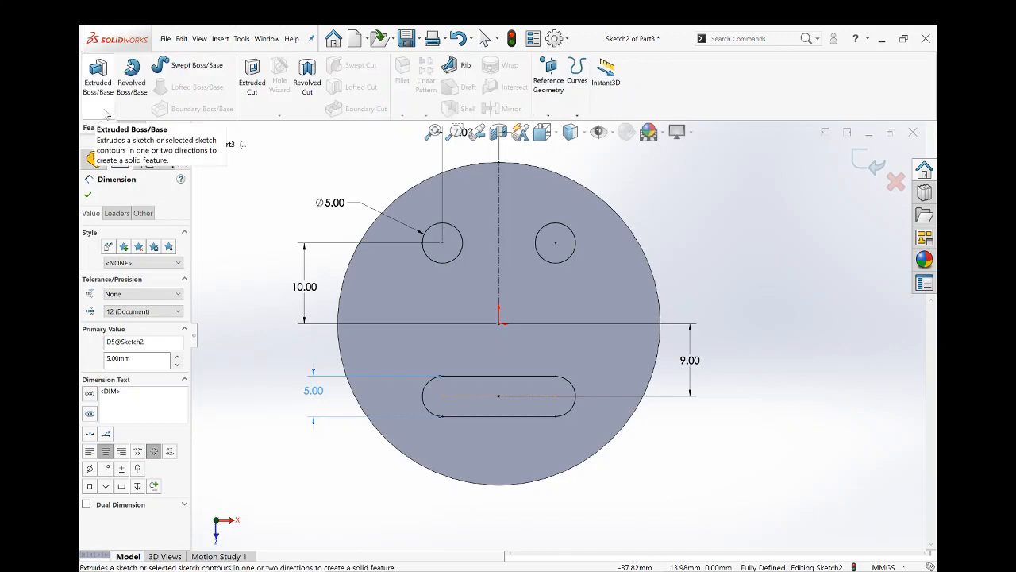
left_click(252, 77)
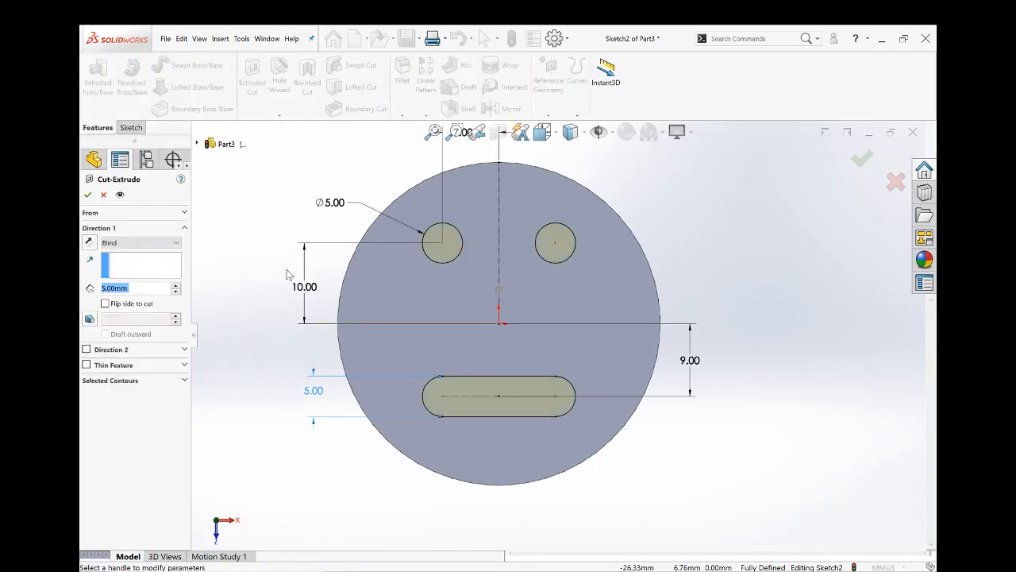
type("2")
key("Return")
left_click(87, 196)
middle_click_drag(559, 431, 590, 449)
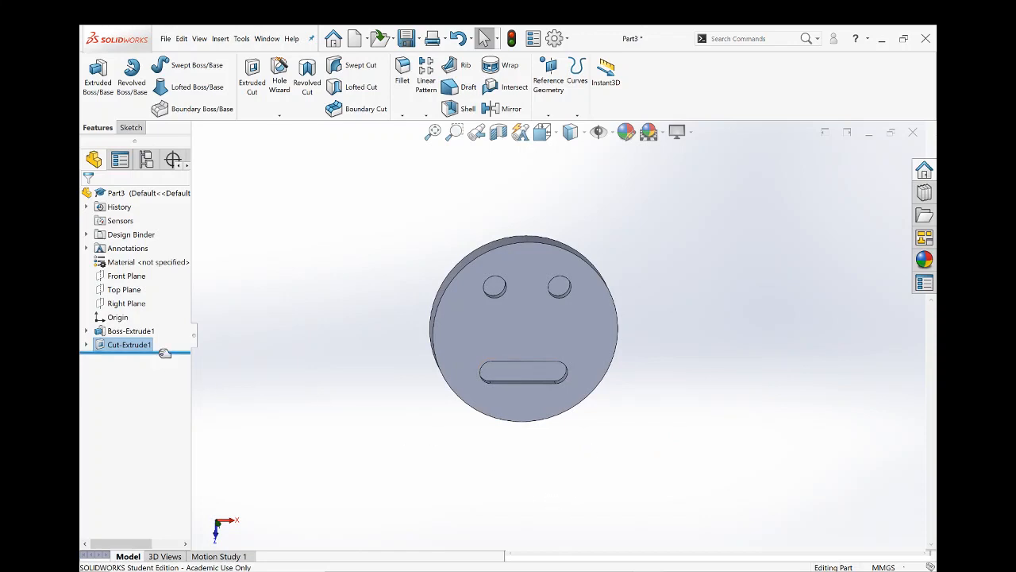
- Edit the cut feature's sketch and set the horizontal distance between the left circle's center and the vertical centerline to 9 mm
left_click(87, 346)
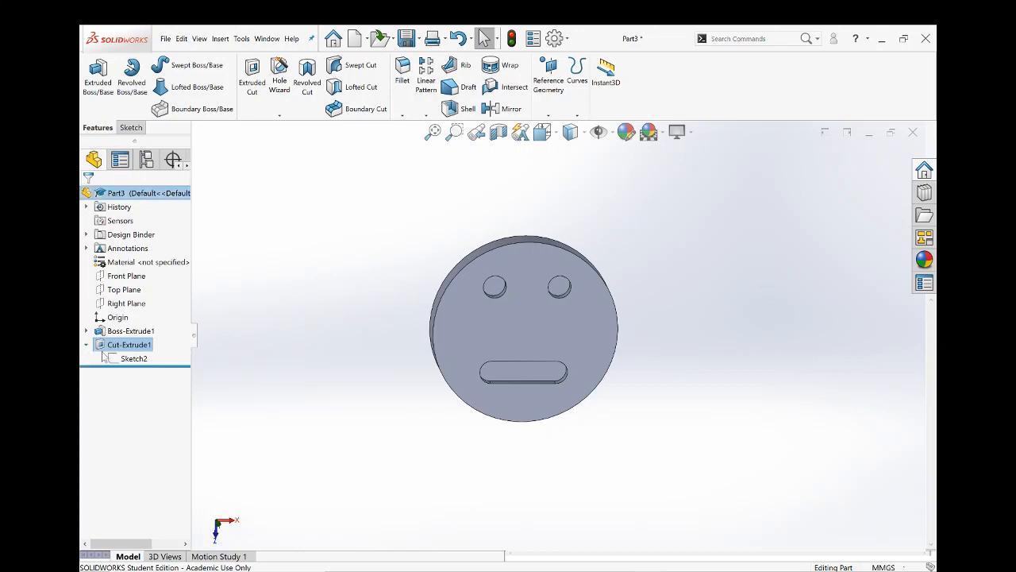
left_click(119, 359)
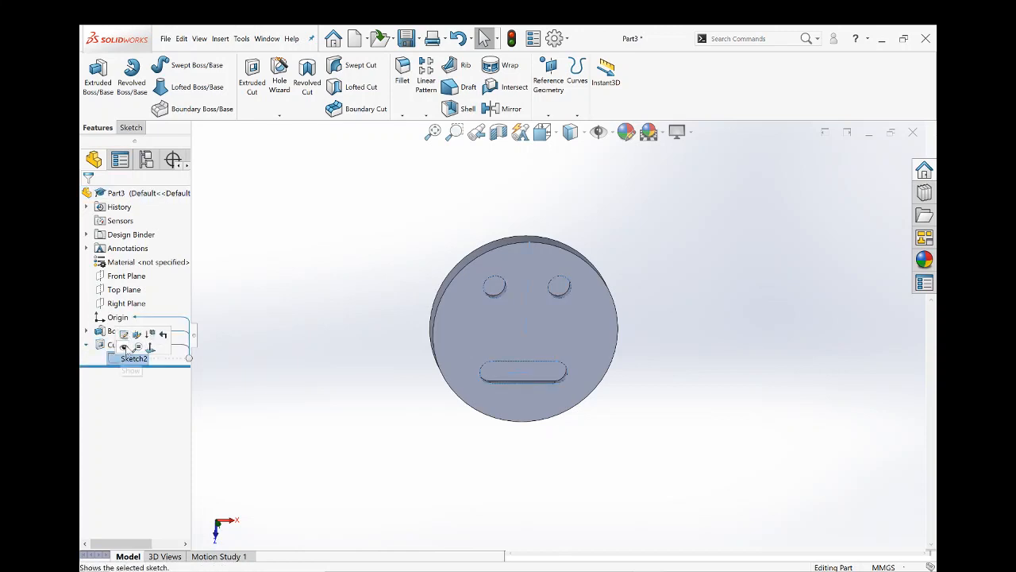
left_click(124, 335)
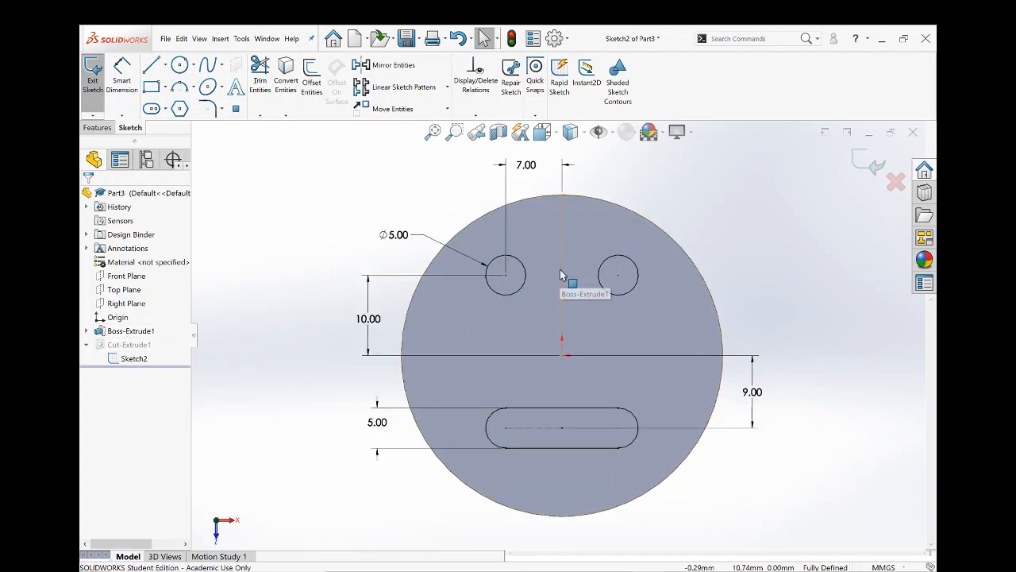
left_click_drag(520, 177, 512, 193)
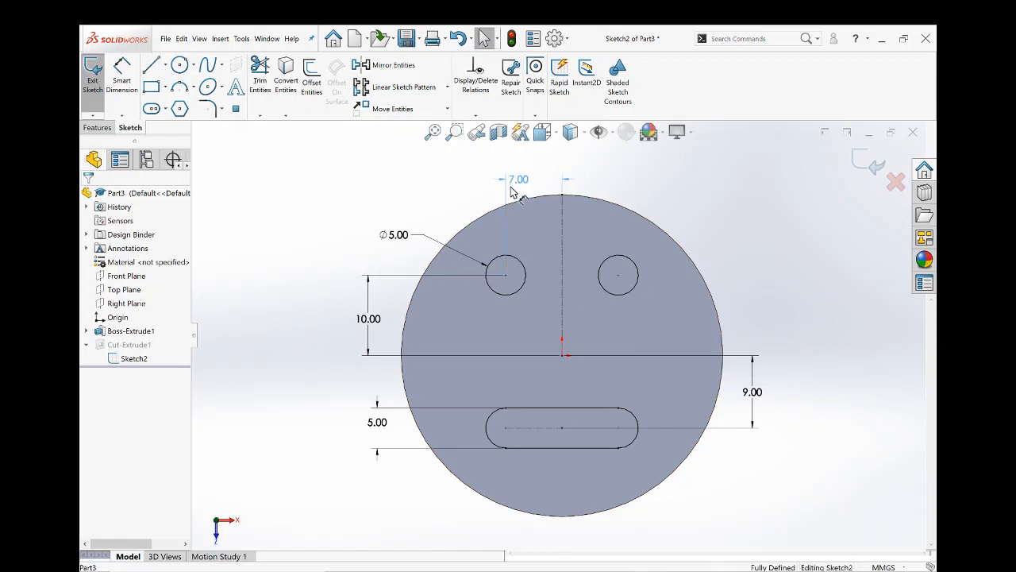
double_click(521, 165)
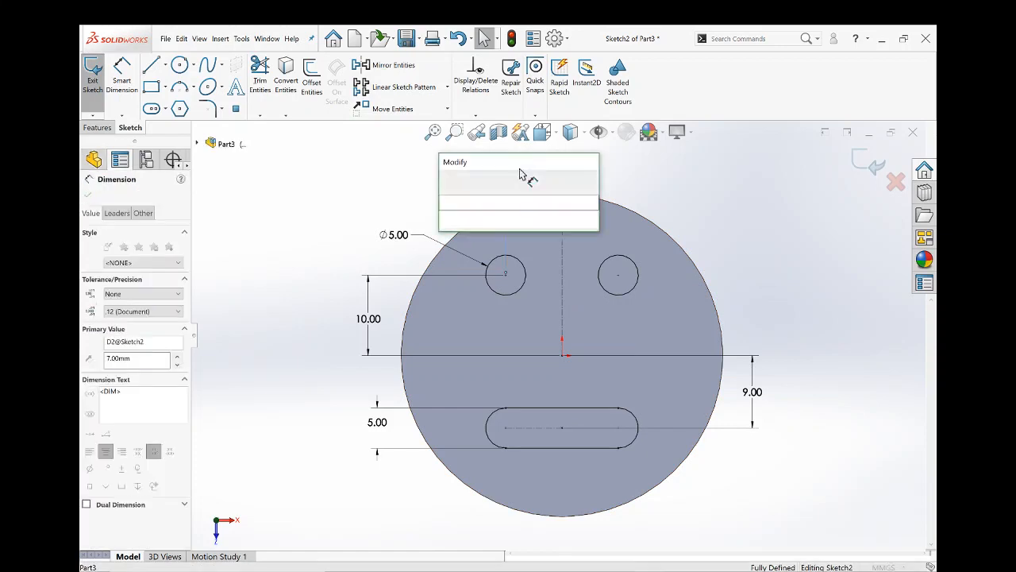
type("9")
key("Return")
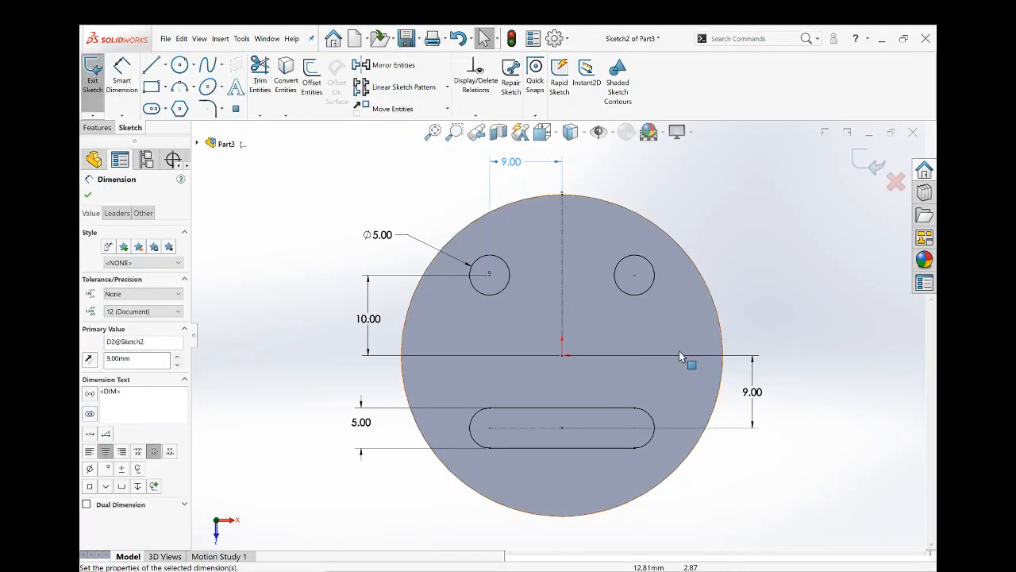
- Delete the straight slot from the sketch together with its dimensions
left_click(372, 427)
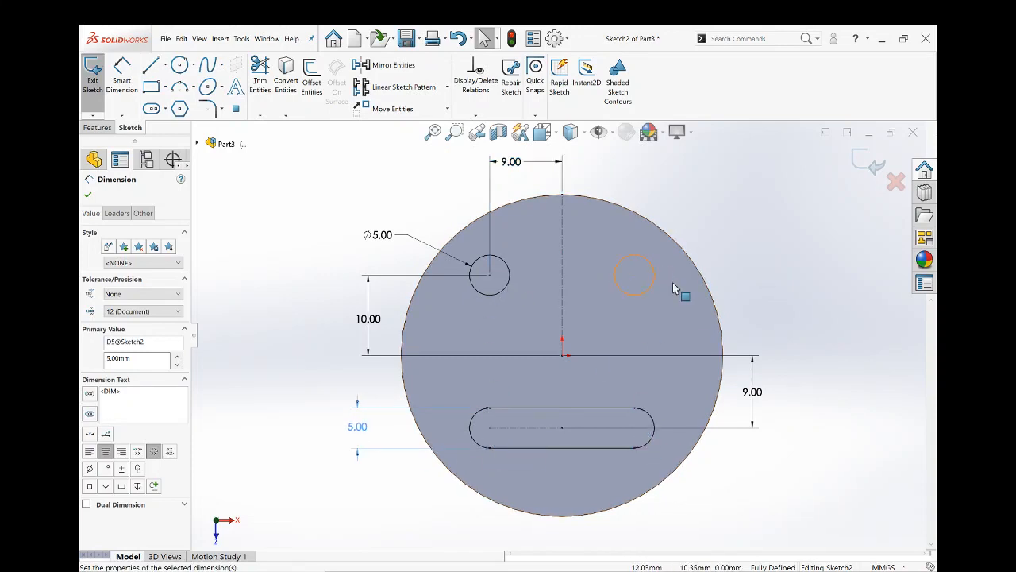
left_click_drag(728, 536, 418, 392)
key("Delete")
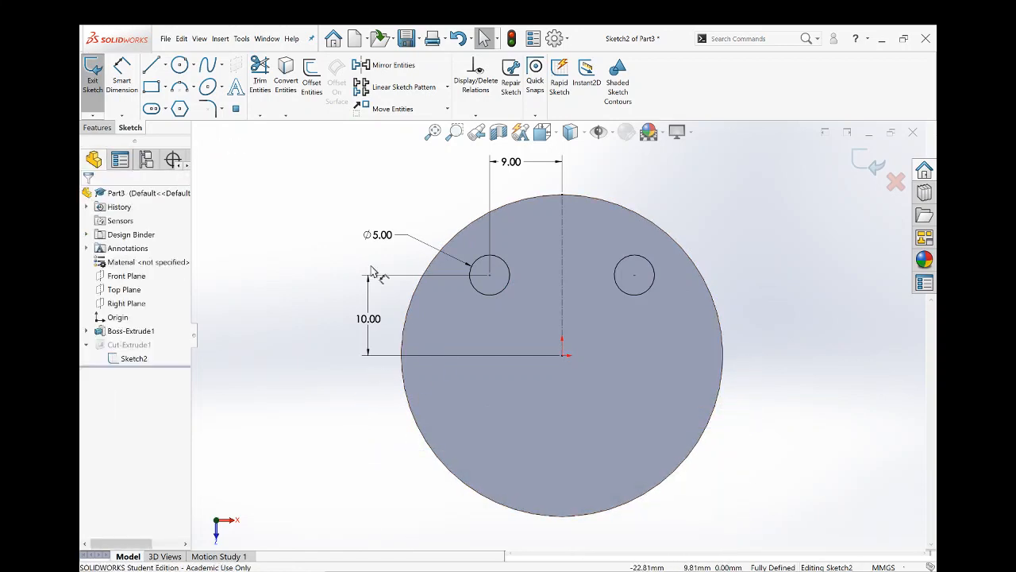
- Sketch a smile-shaped 3 Point Arc Slot below the origin, about 11.4 mm in centerline radius and 6.4 mm wide, ending beneath the two circles
left_click(165, 112)
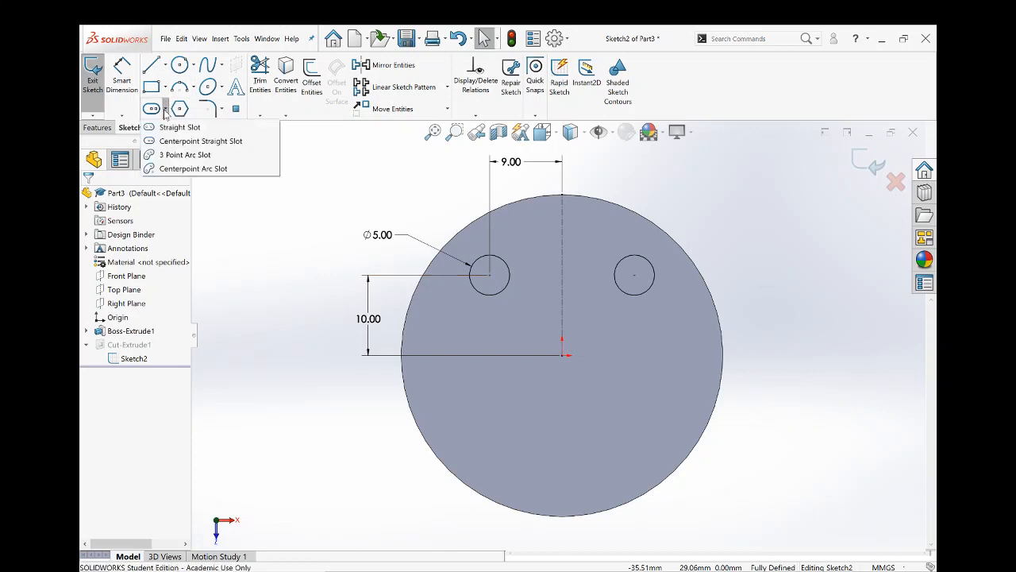
left_click(185, 155)
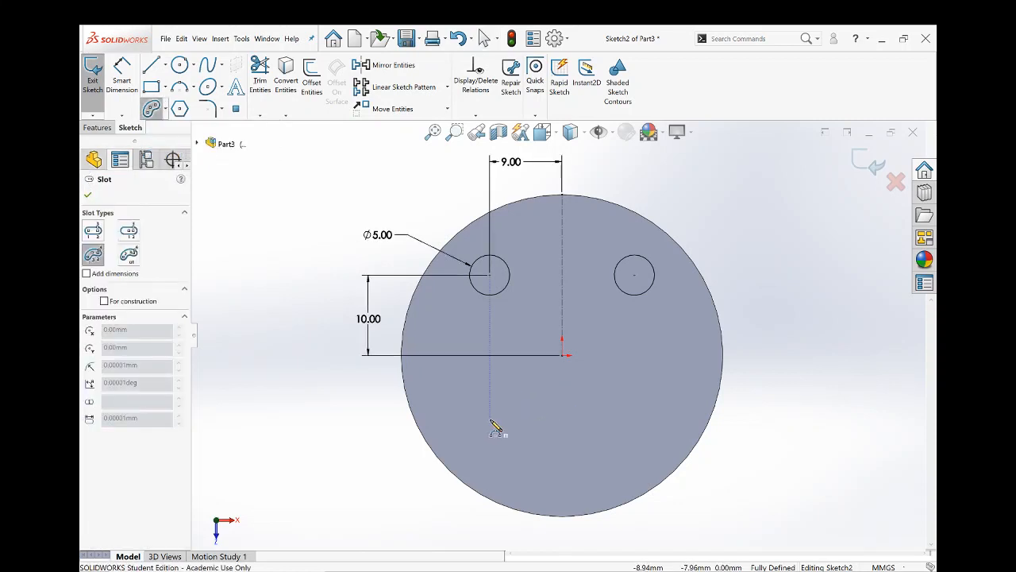
left_click(491, 419)
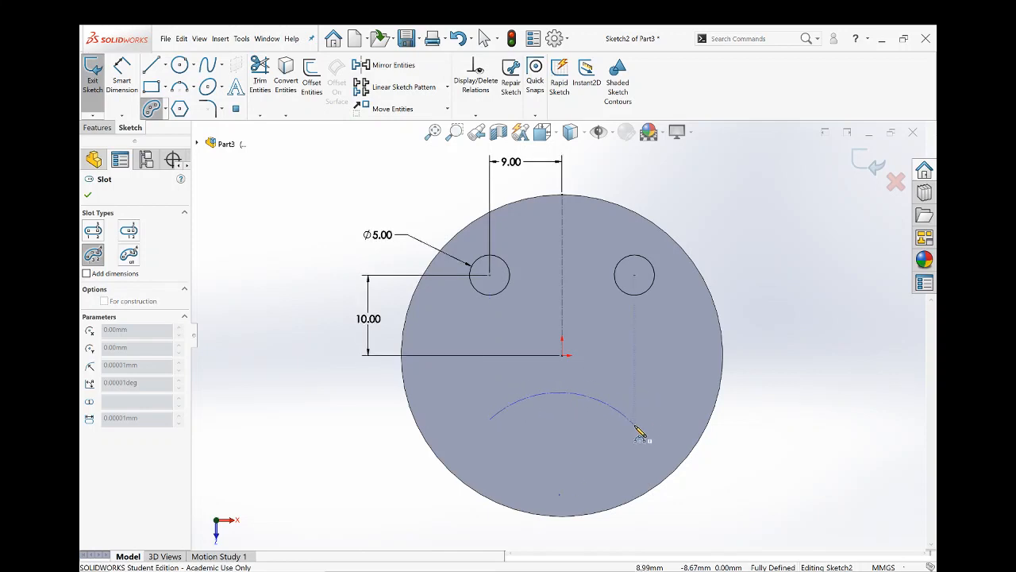
left_click(635, 427)
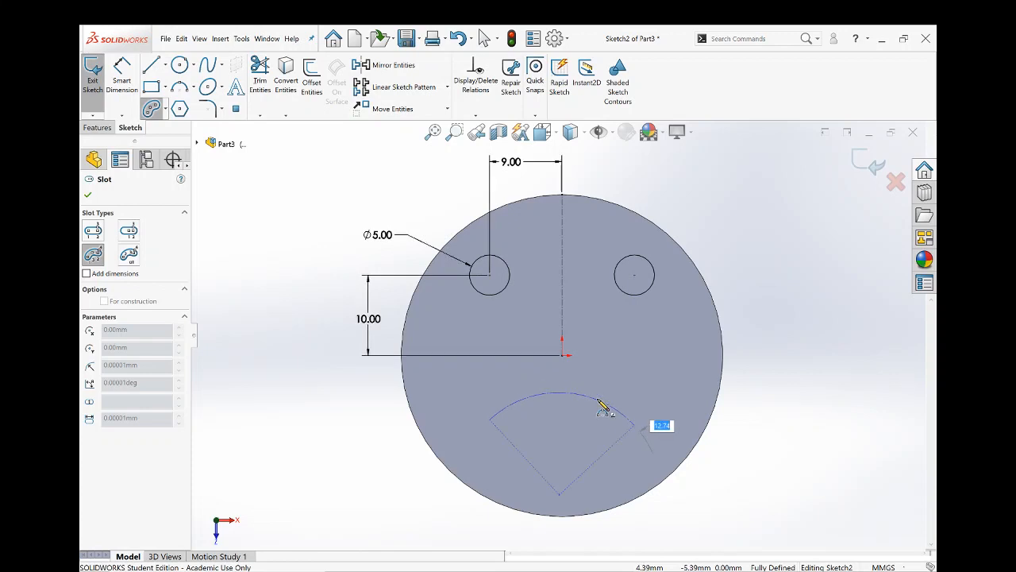
left_click(575, 457)
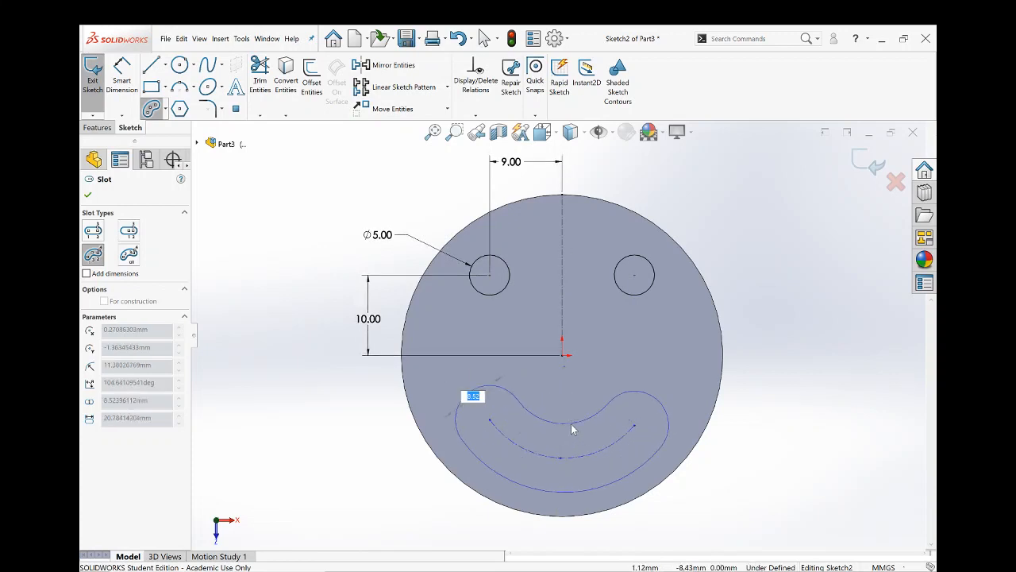
left_click(576, 441)
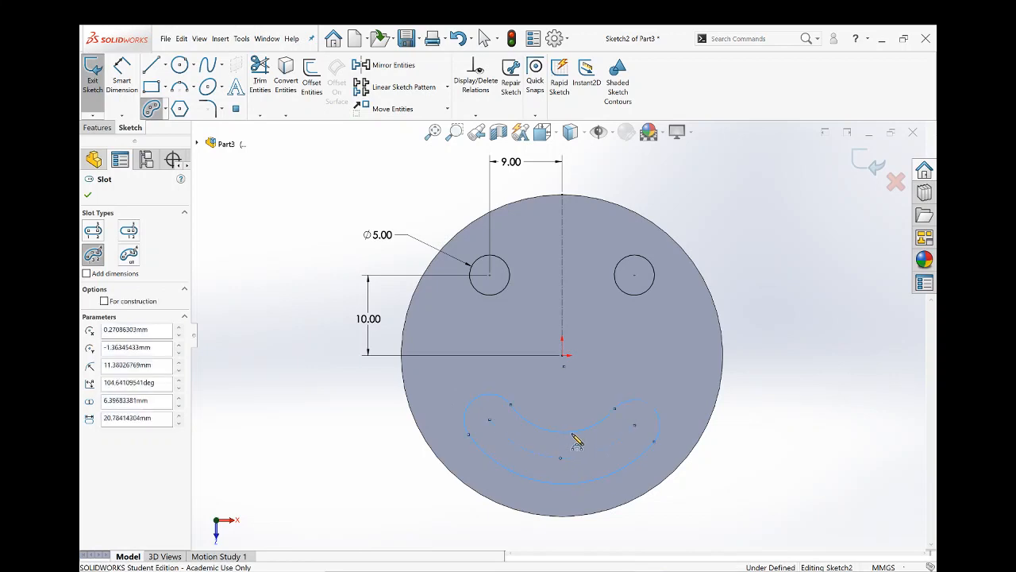
key("Escape")
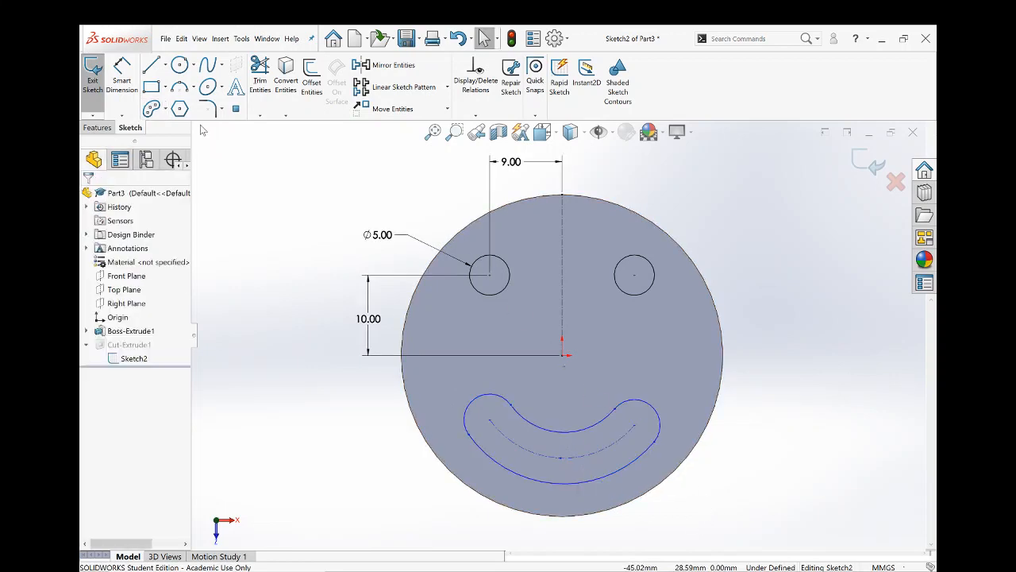
- Add a Vertical relation between each end center of the arc slot and the center of the circle above it
left_click(490, 427)
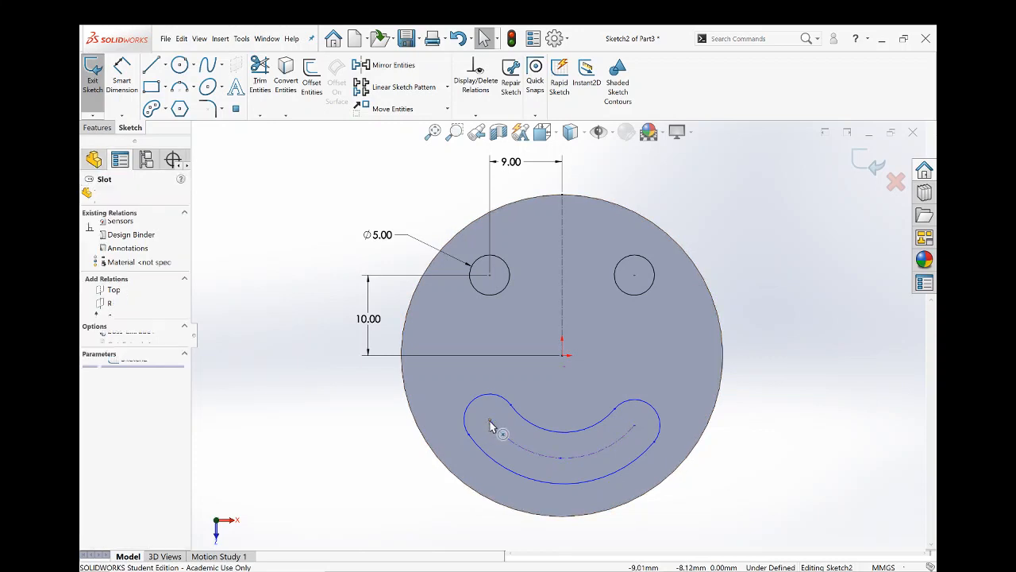
left_click(490, 276, "ctrl")
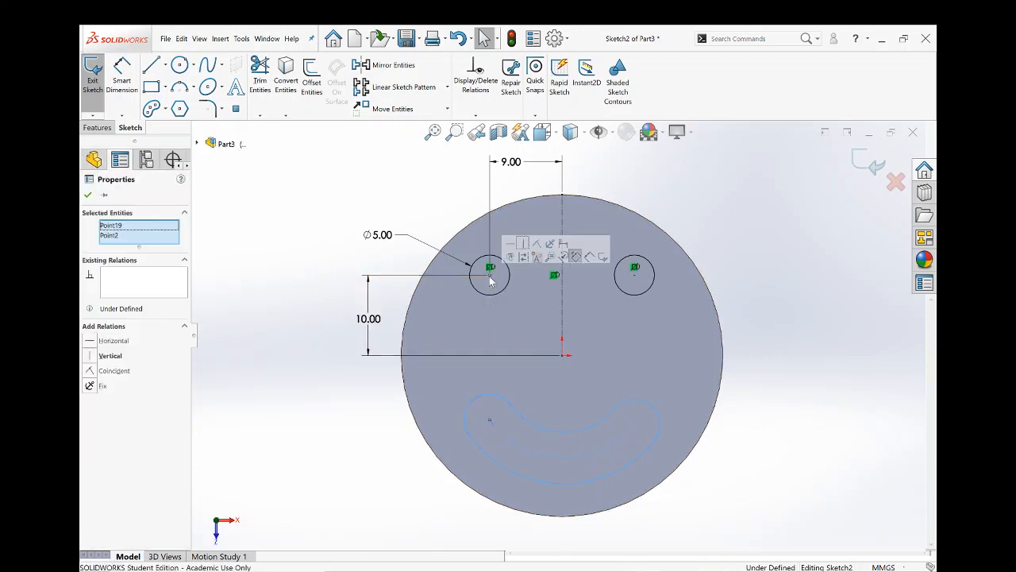
left_click(524, 244)
left_click(773, 427)
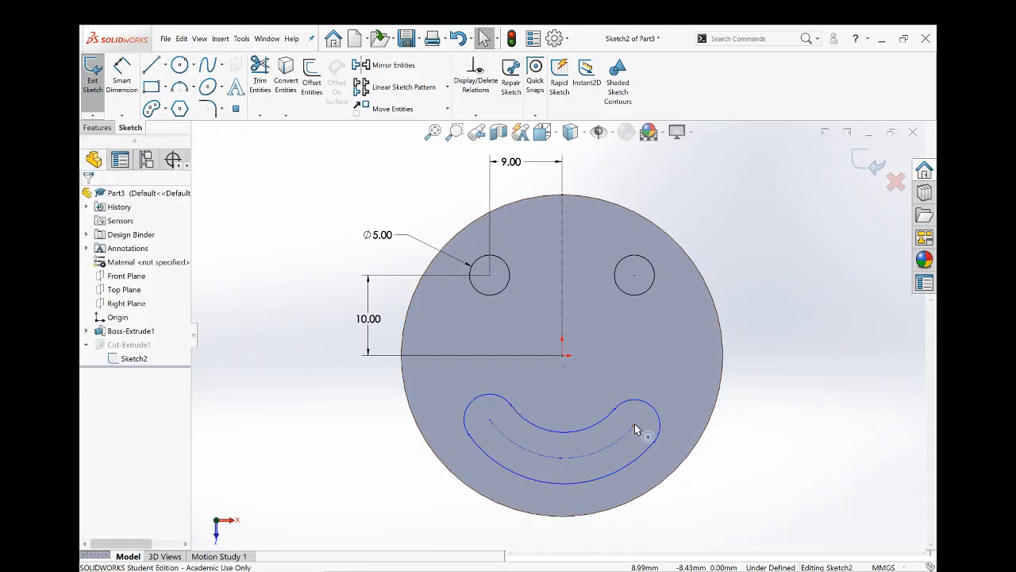
left_click(634, 425)
left_click(635, 278, "ctrl")
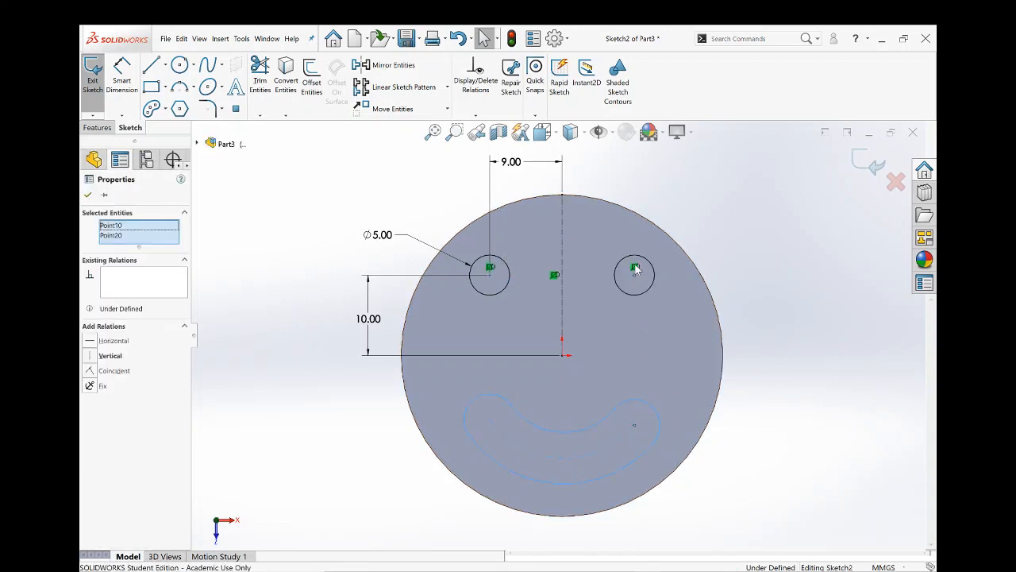
left_click(671, 251)
key("Escape")
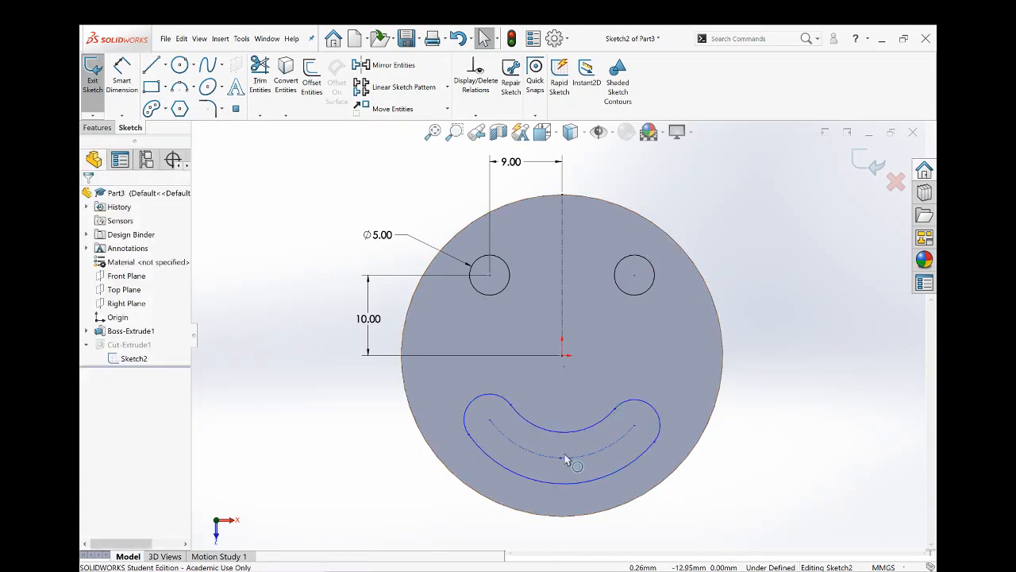
- Dimension the vertical distance between the arc slot's centerline midpoint and the origin as 10 mm
left_click(124, 73)
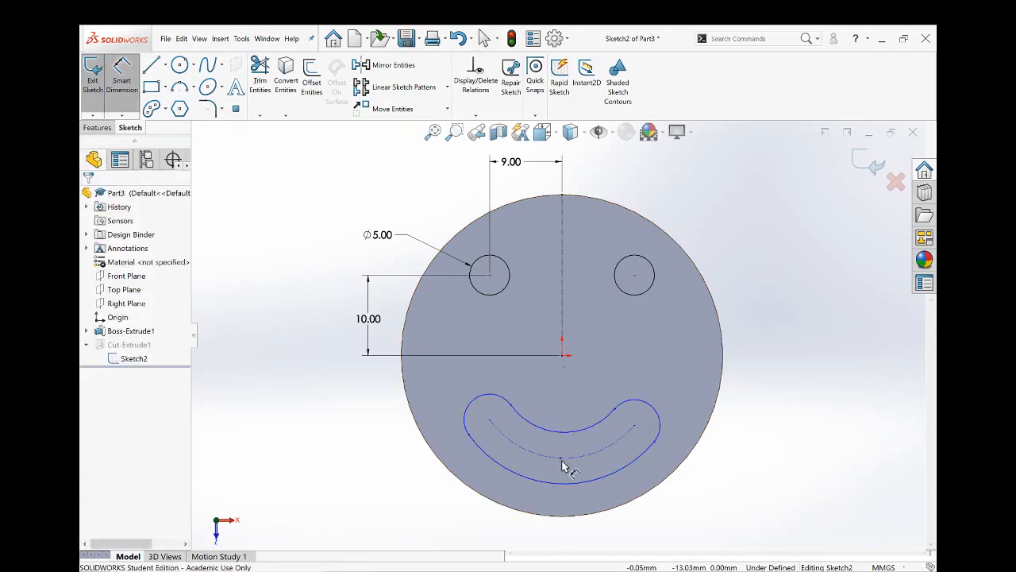
left_click(560, 465)
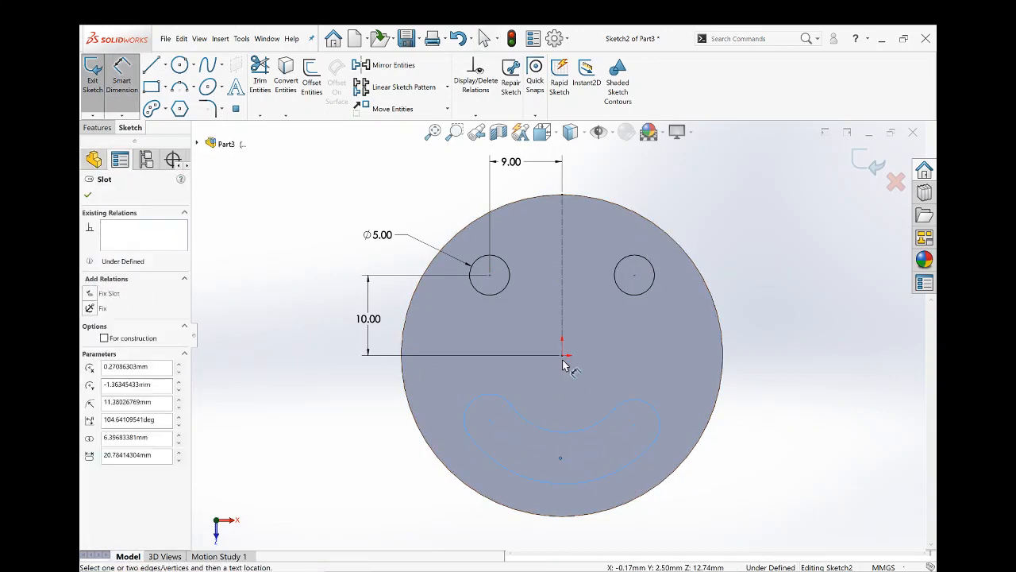
left_click(561, 359)
left_click(780, 402)
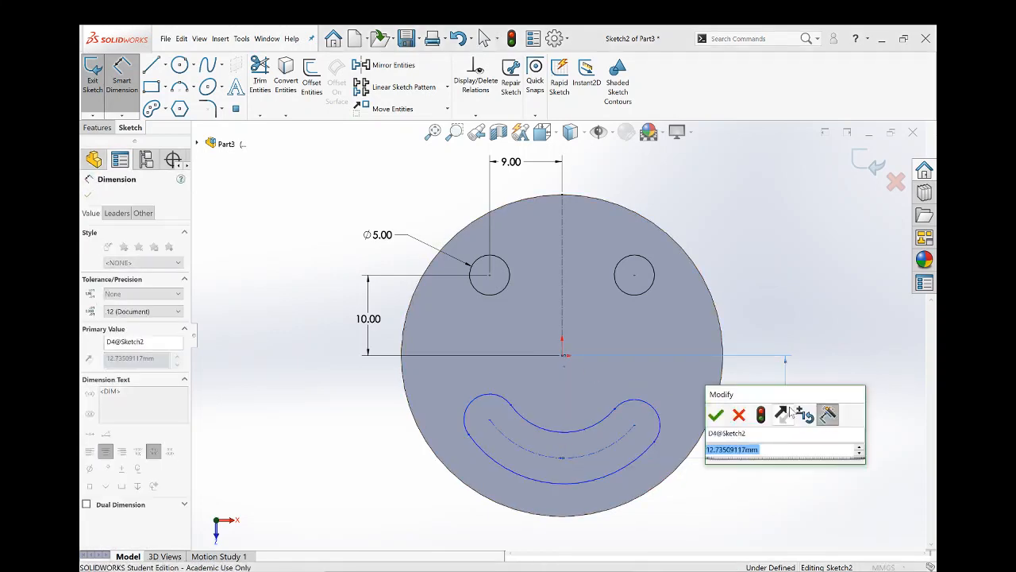
type("10")
key("Return")
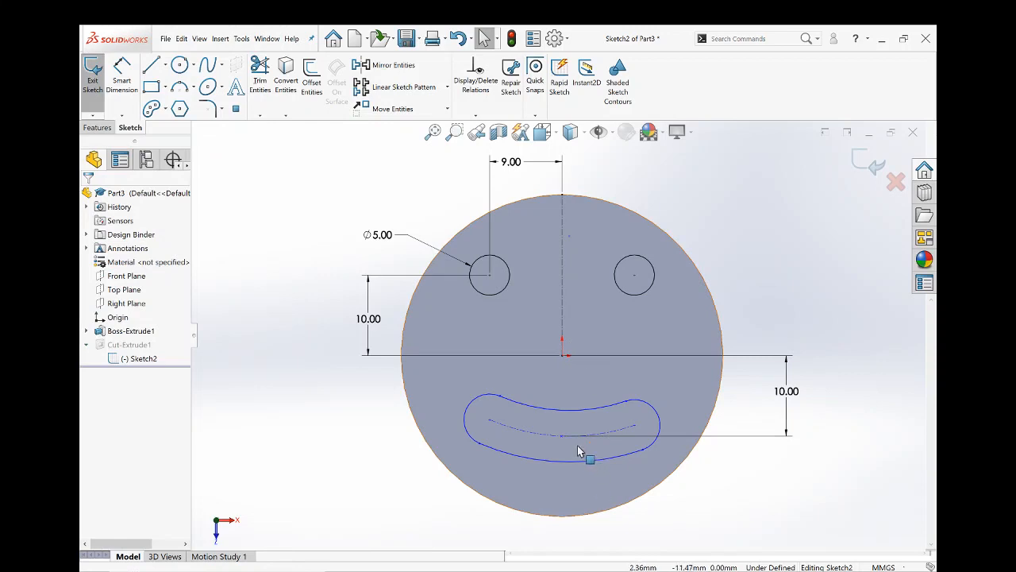
- Dimension the radius of the arc slot's centerline as 20 mm
key("s")
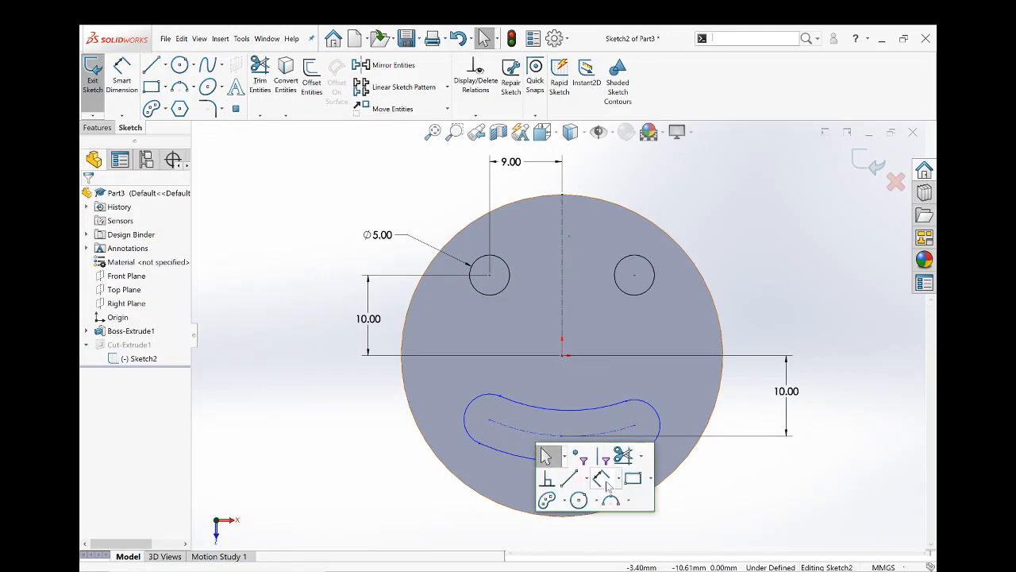
left_click(582, 479)
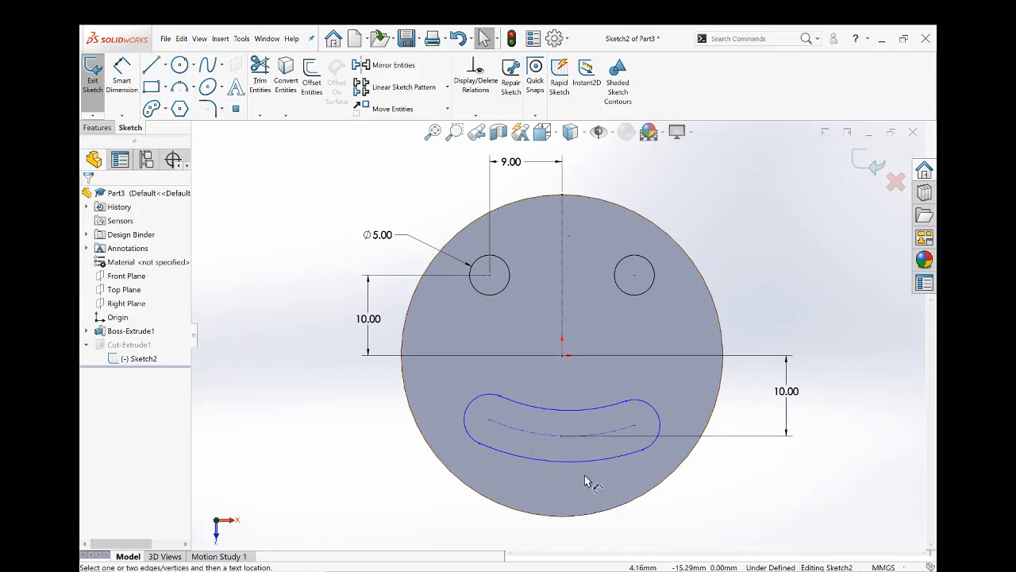
left_click(535, 437)
left_click(445, 496)
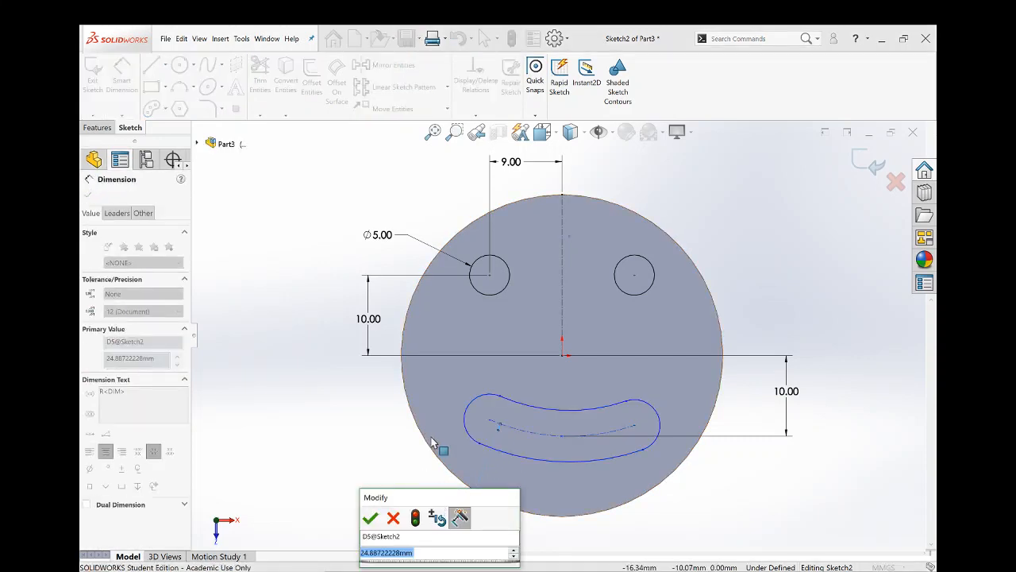
type("20")
key("Return")
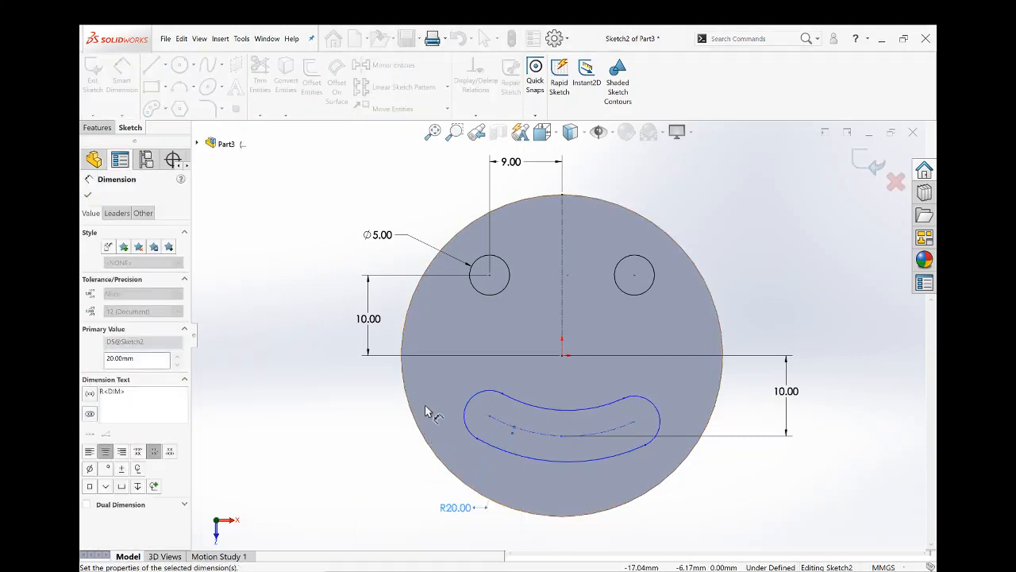
left_click(444, 531)
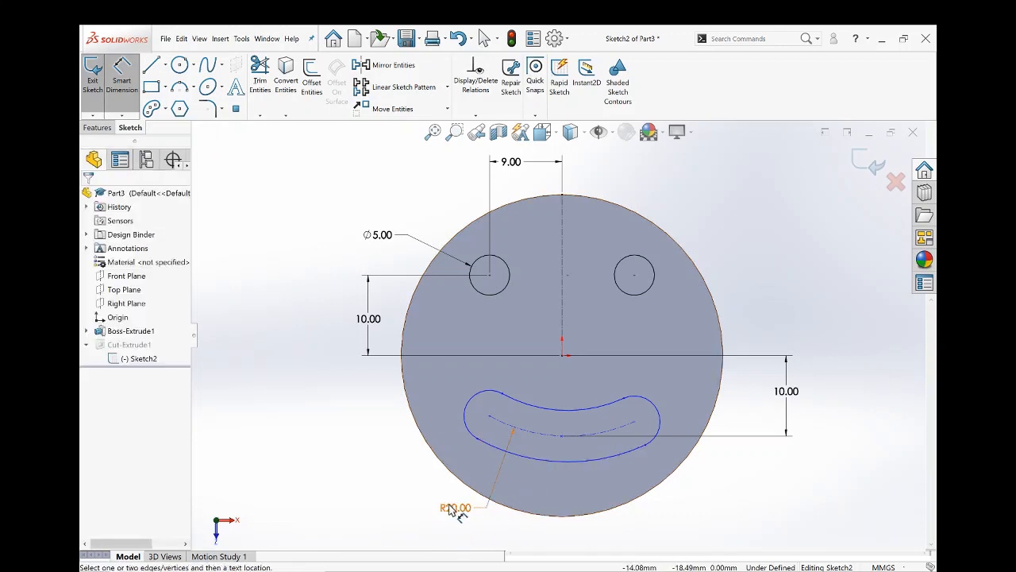
- Set the arc slot's centerline radius to 15 mm
double_click(450, 509)
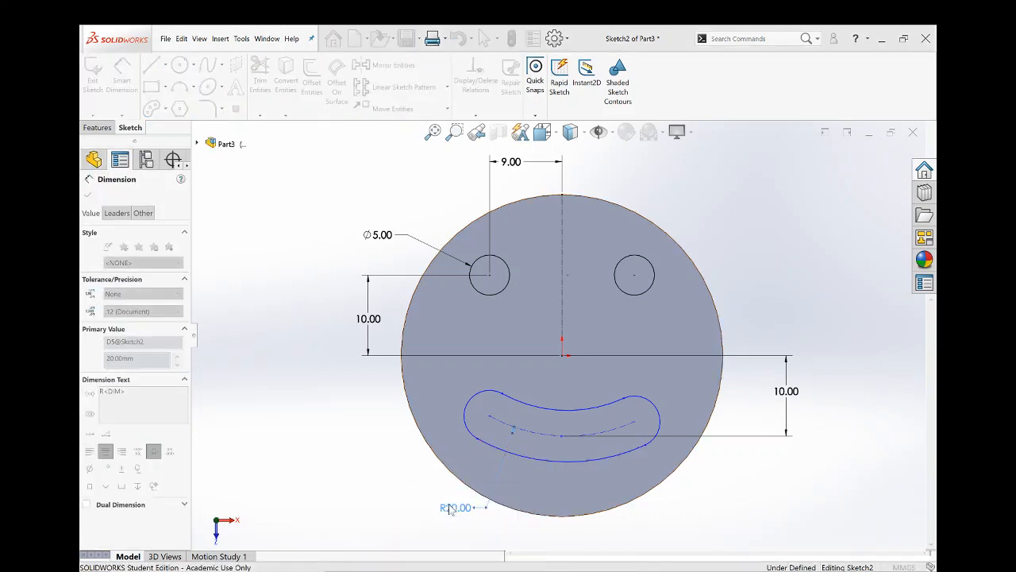
type("15")
key("Return")
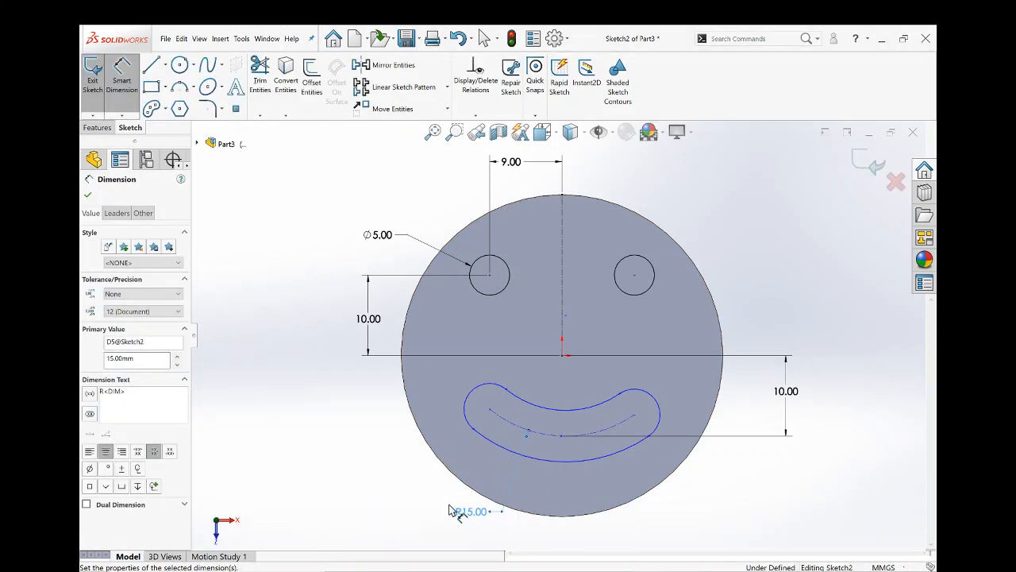
- Dimension the arc slot's width between its inner and outer arc endpoints at the right end as 5 mm
left_click(621, 401)
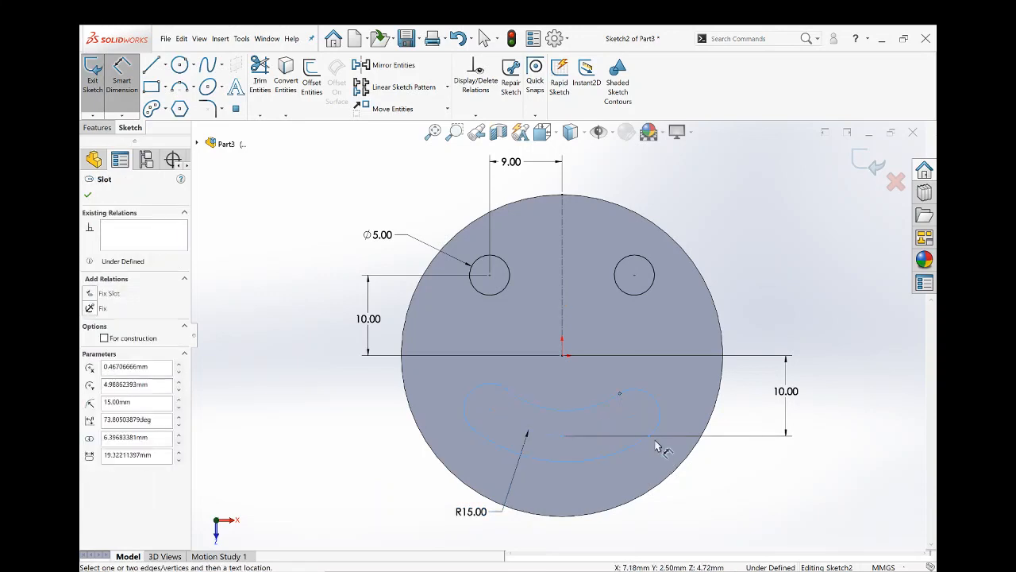
left_click(651, 442)
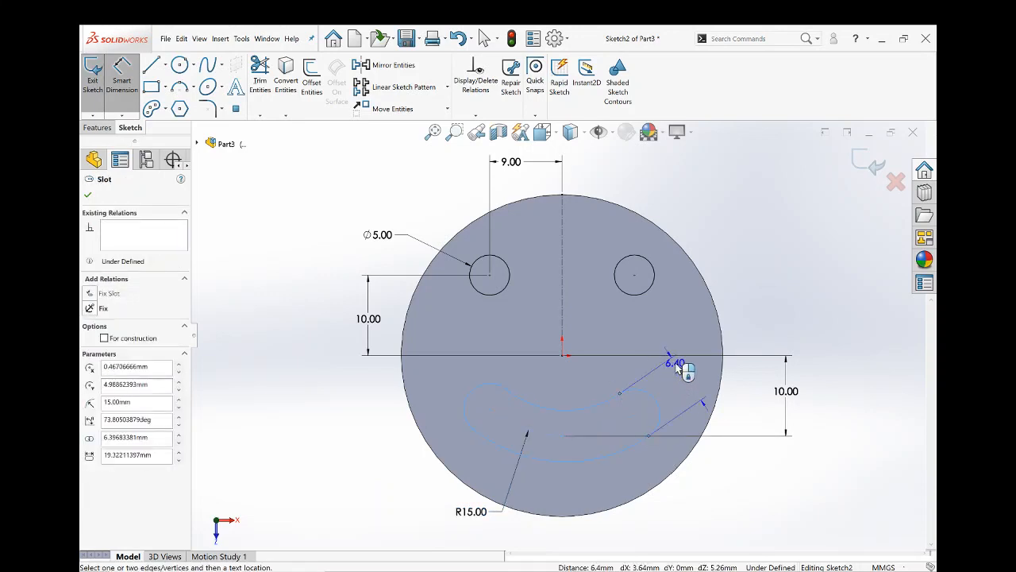
left_click(675, 361)
type("5")
key("Return")
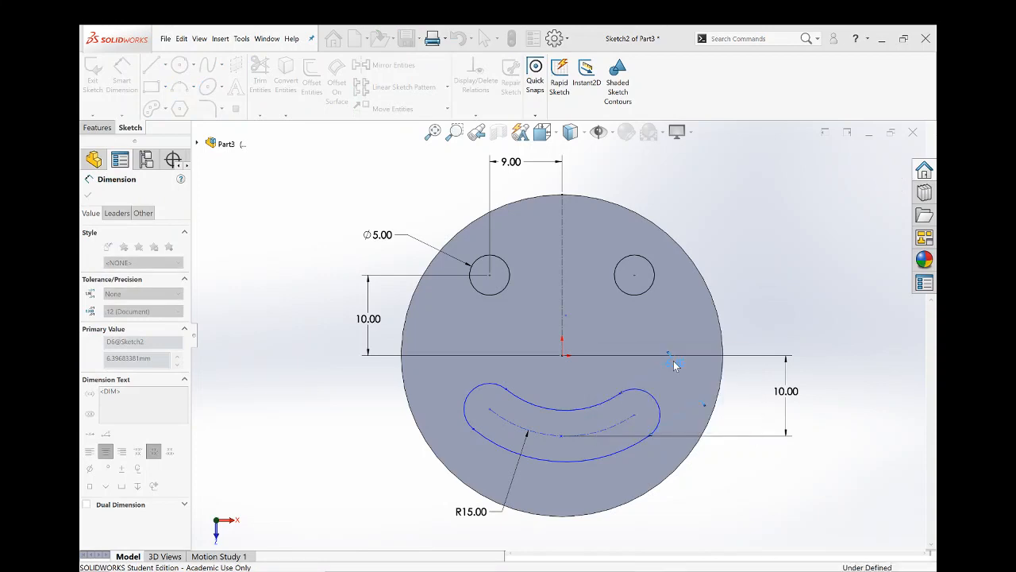
key("Escape")
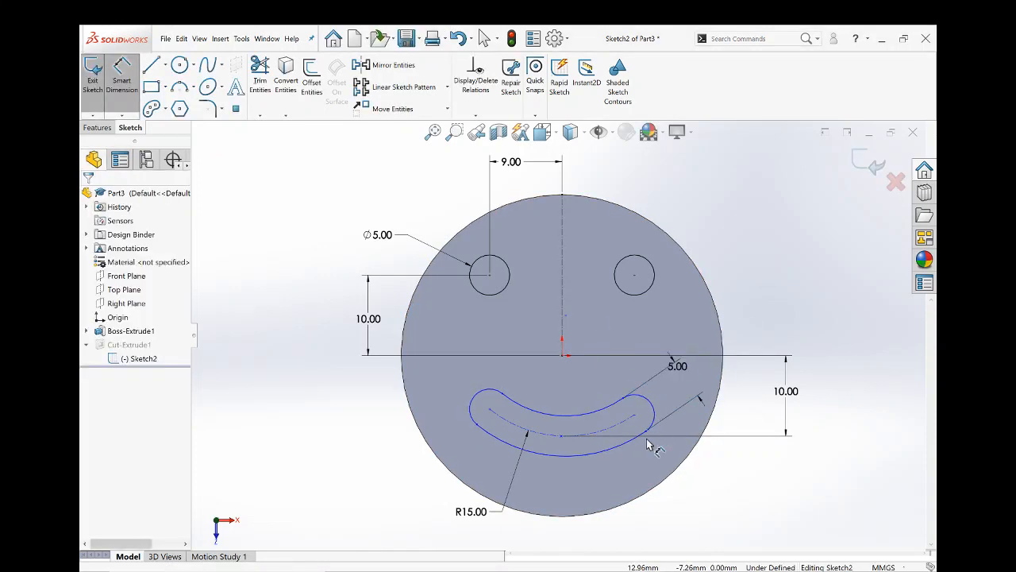
- Try displacing the arc slot's end and edges to test its remaining freedom of movement
key("Escape")
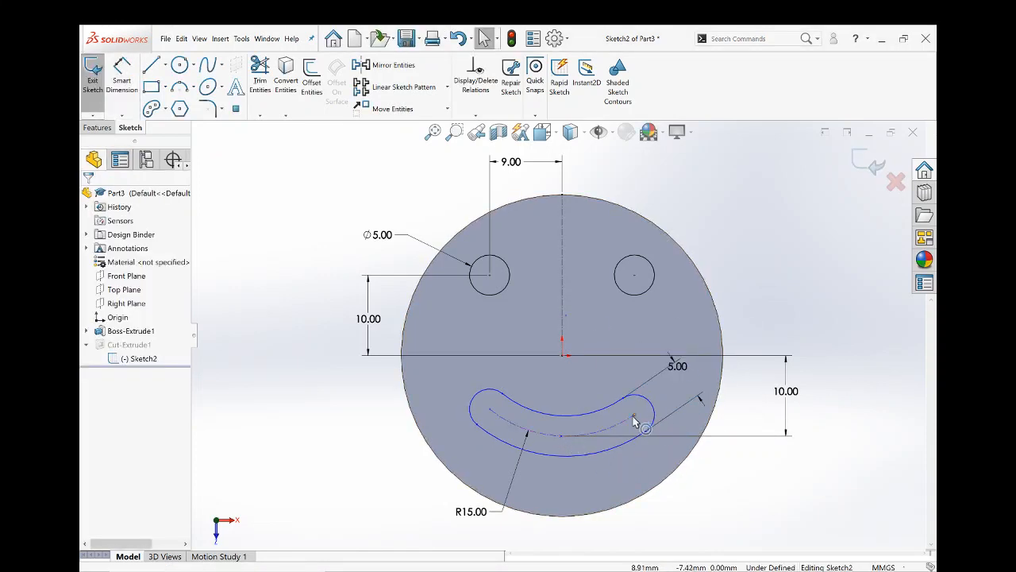
mouse_move(646, 403)
left_mouse_down()
mouse_move(617, 340)
mouse_move(656, 389)
left_mouse_up()
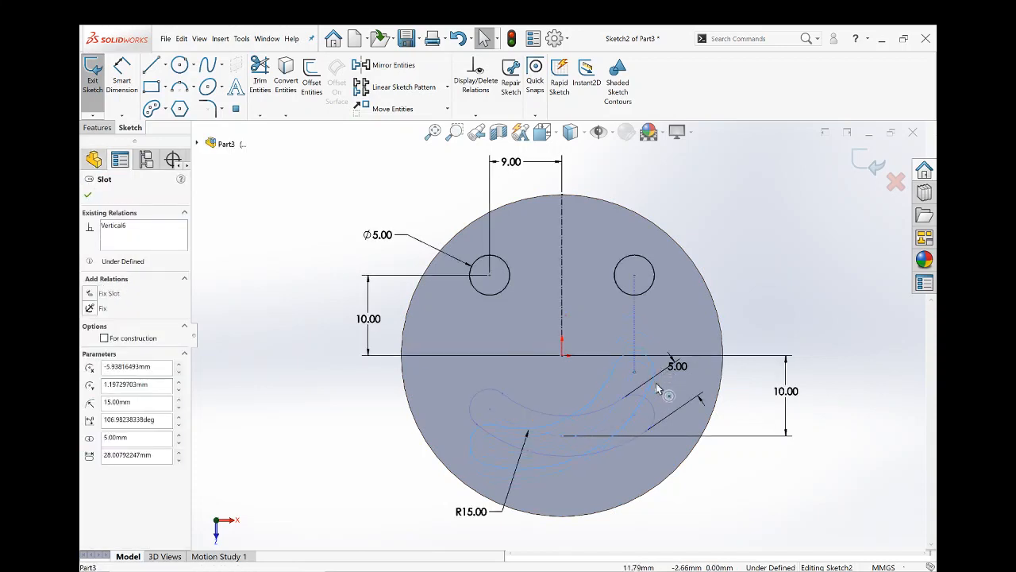
left_click_drag(621, 457, 644, 421)
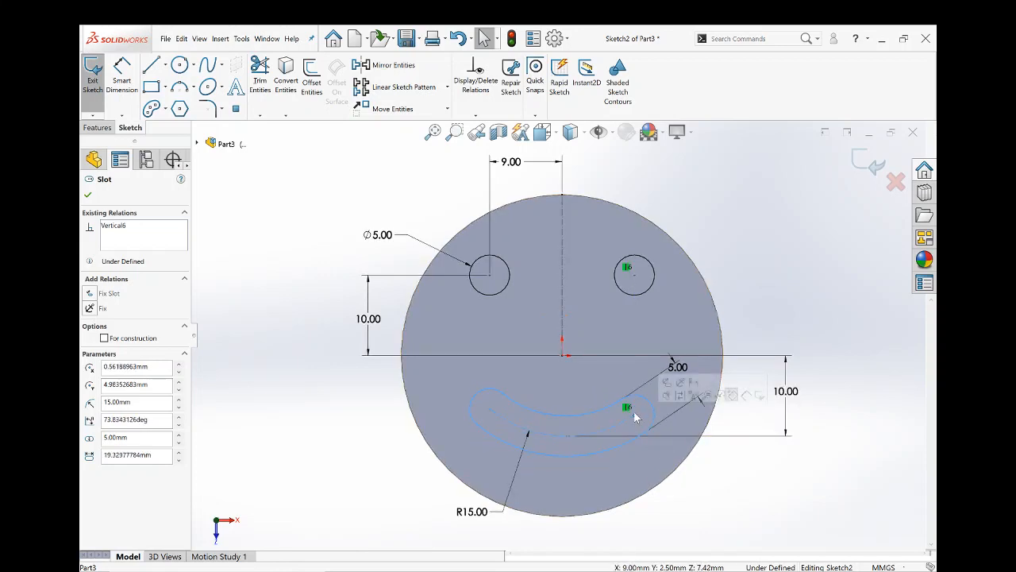
left_click(639, 482)
left_click_drag(601, 458, 588, 502)
mouse_move(605, 436)
left_mouse_down()
mouse_move(595, 437)
mouse_move(600, 424)
left_mouse_up()
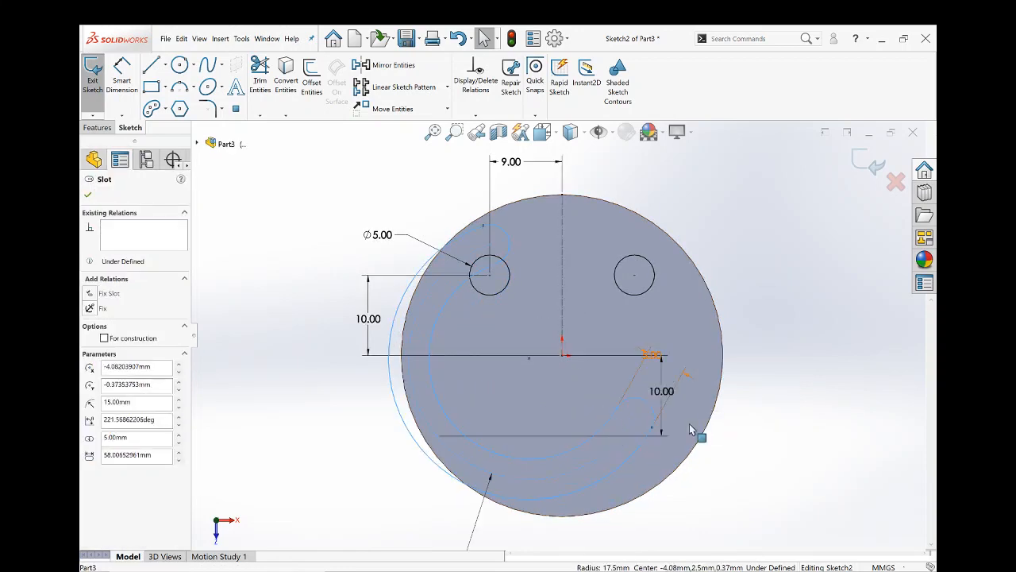
left_click(712, 497)
- Dimension the vertical distance between the right eye's center and the arc slot's right end center as 15 mm
key("s")
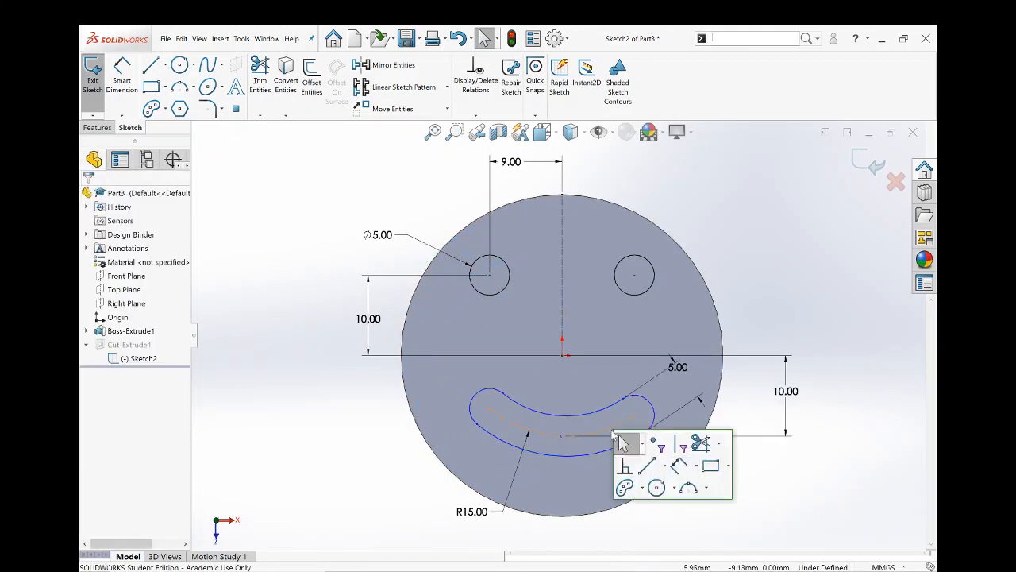
left_click(674, 469)
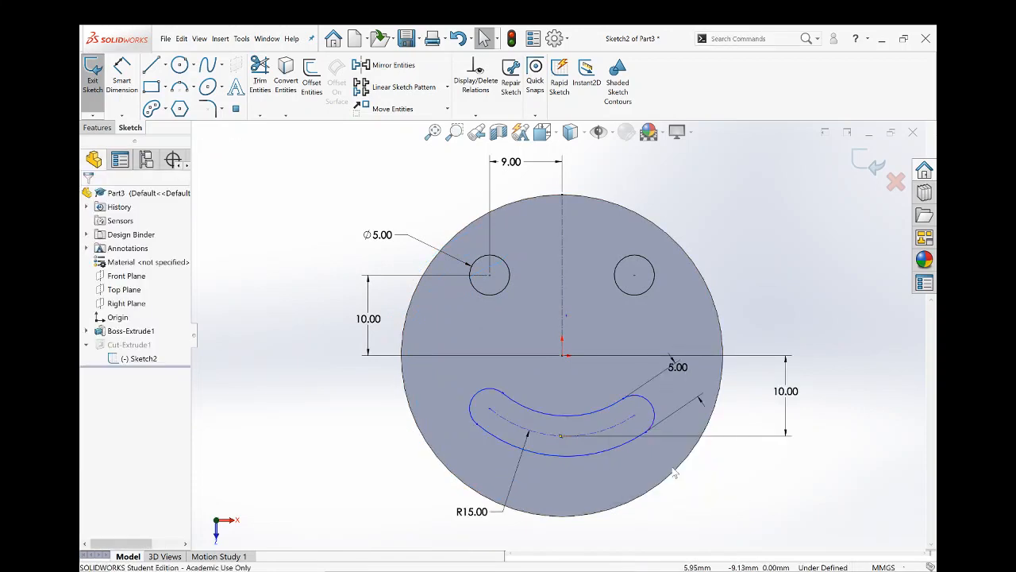
left_click(635, 420)
left_click(636, 278)
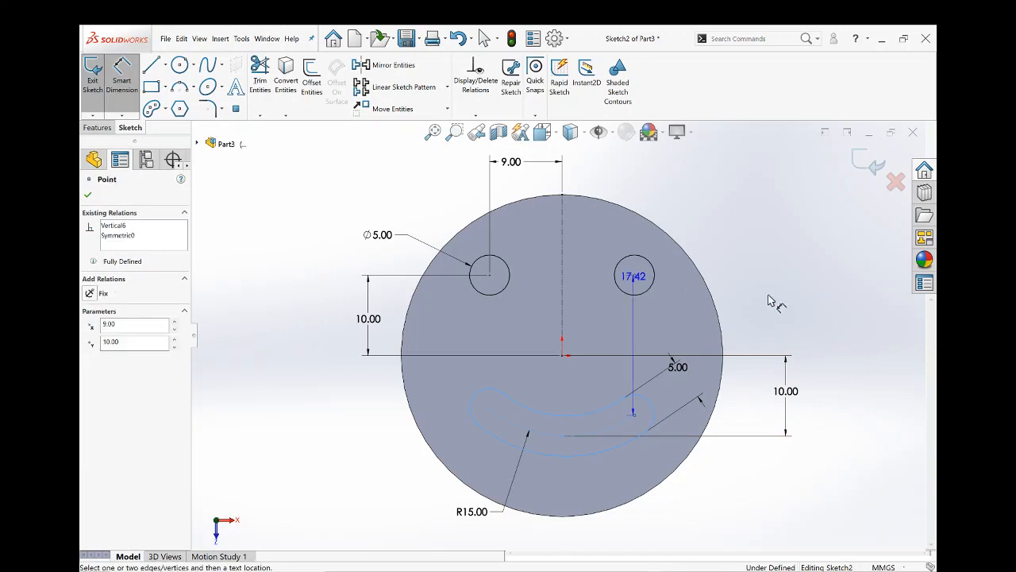
left_click(773, 296)
type("15")
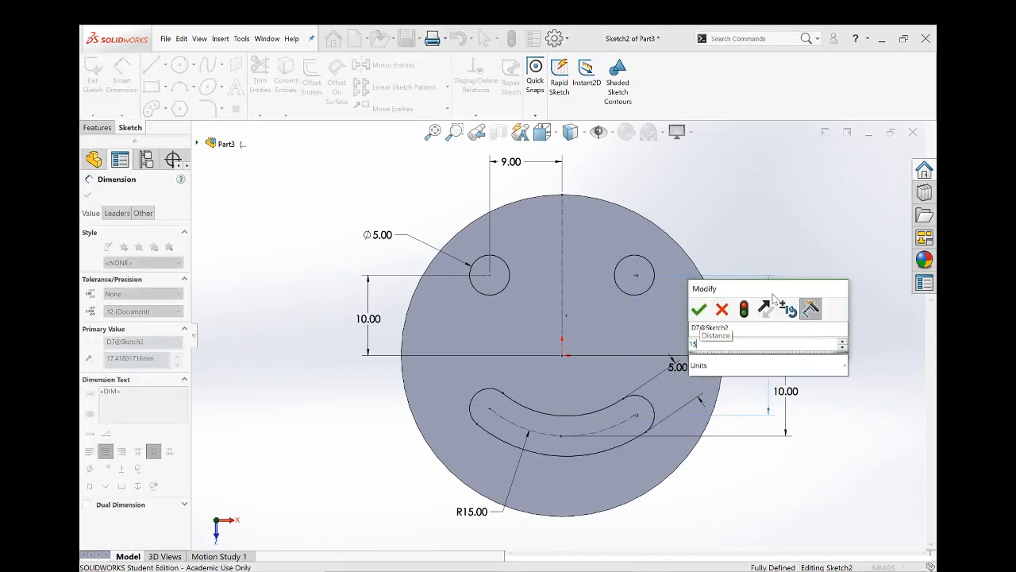
key("Return")
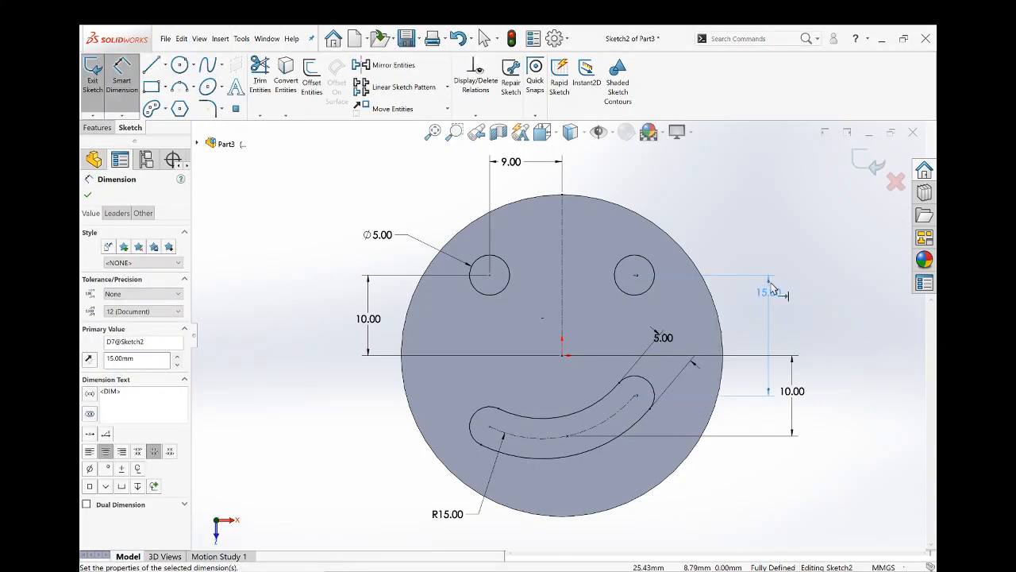
key("Escape")
- Try 10 mm and 20 mm for the vertical distance between the right eye and the slot's right end center
double_click(773, 290)
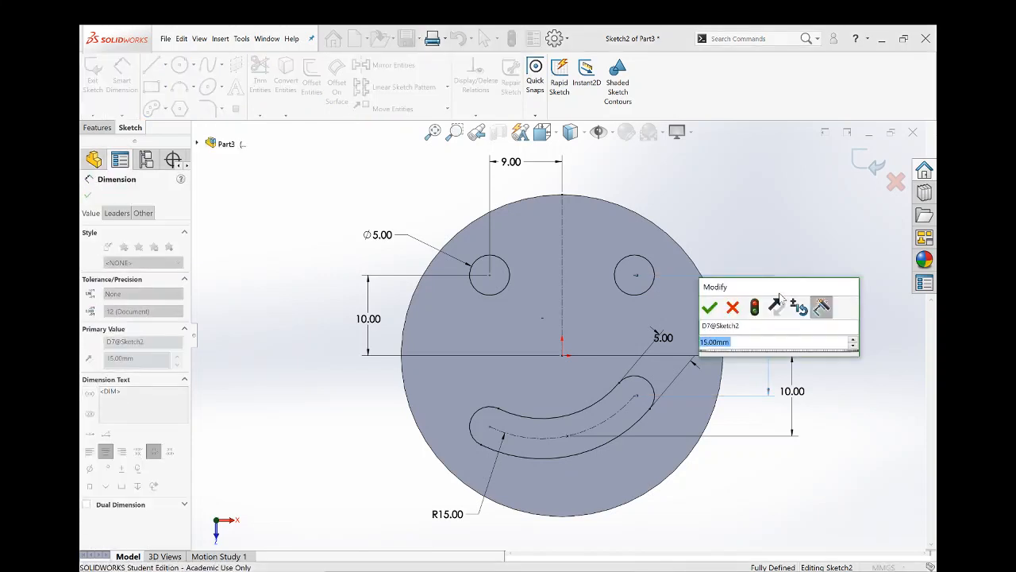
type("10")
key("Return")
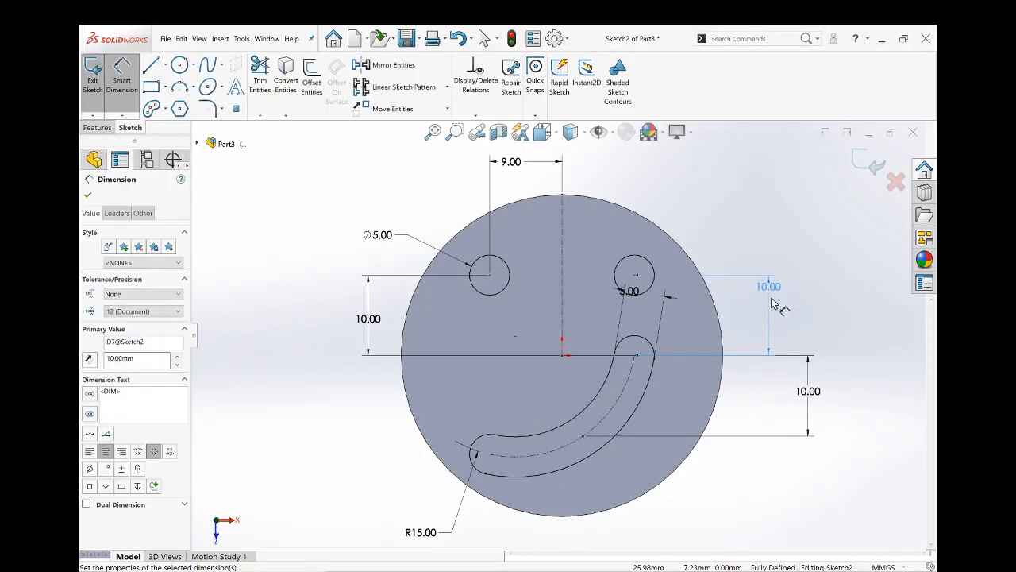
key("Escape")
double_click(771, 293)
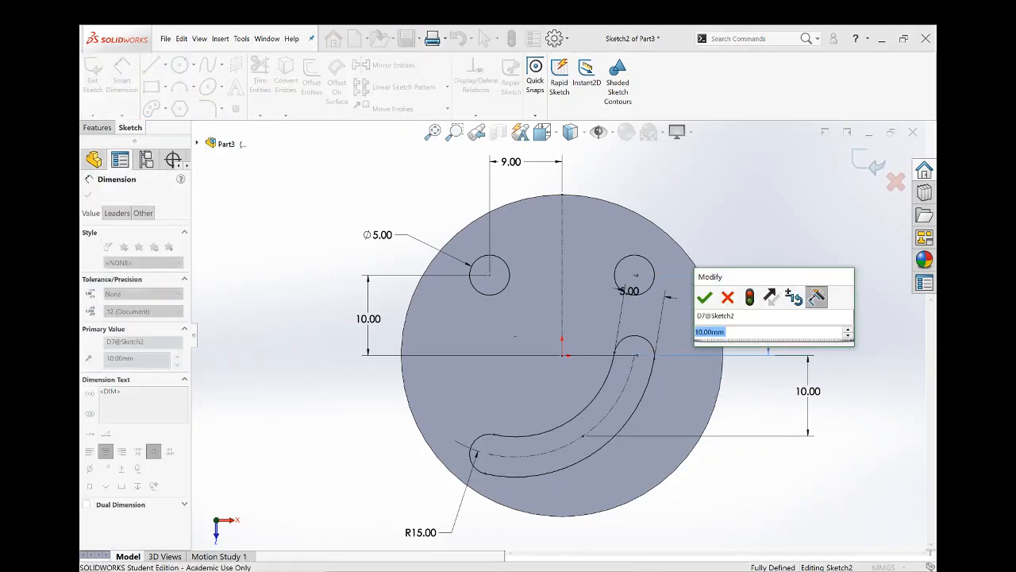
type("200")
key("Return")
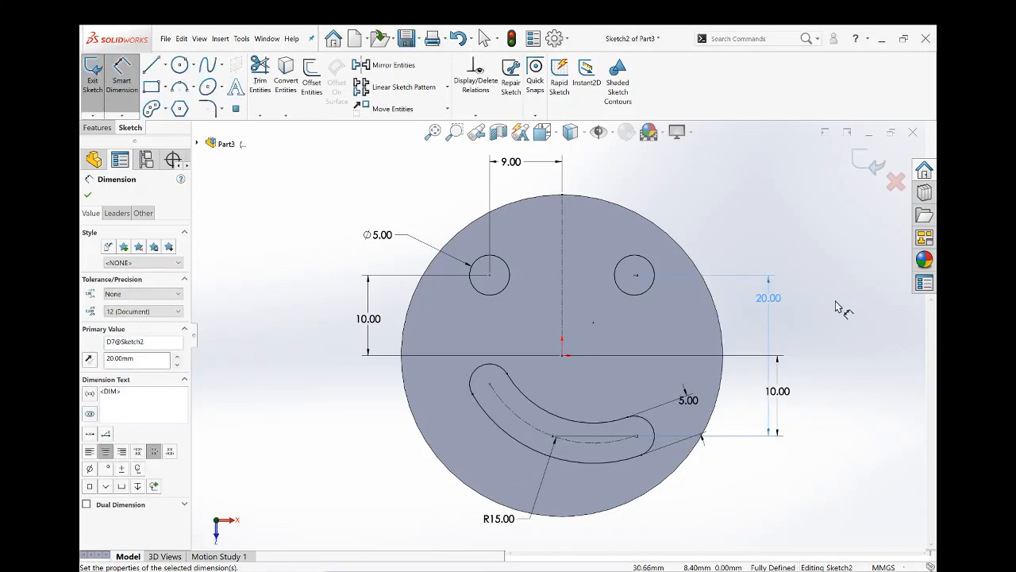
- Set the right eye's vertical distance to the slot's end center to 17 mm and reposition the slot's 5 mm and 10 mm dimensions
double_click(774, 308)
type("17")
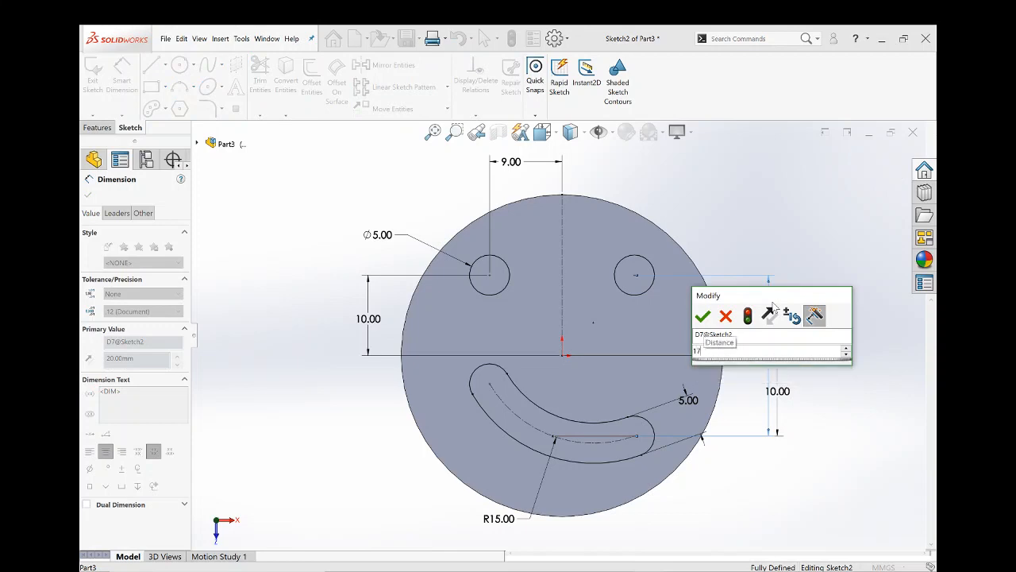
key("Return")
key("Escape")
key("Escape")
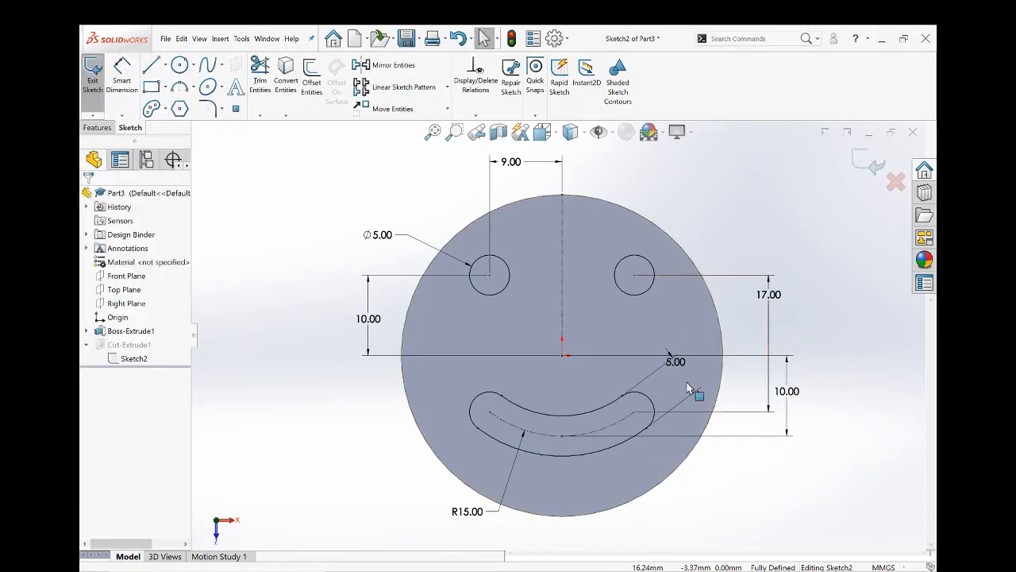
left_click_drag(674, 362, 698, 401)
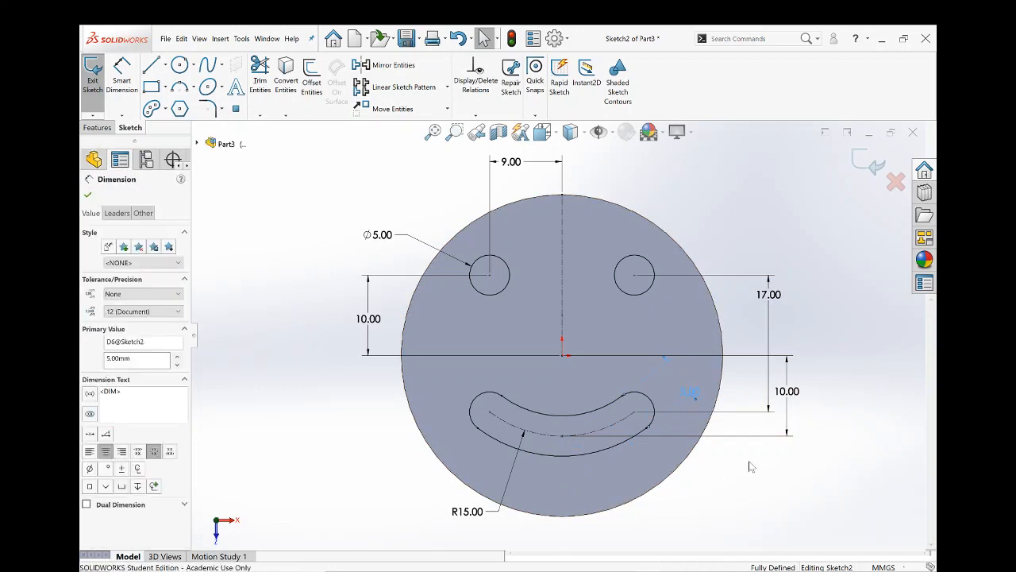
left_click_drag(788, 391, 766, 406)
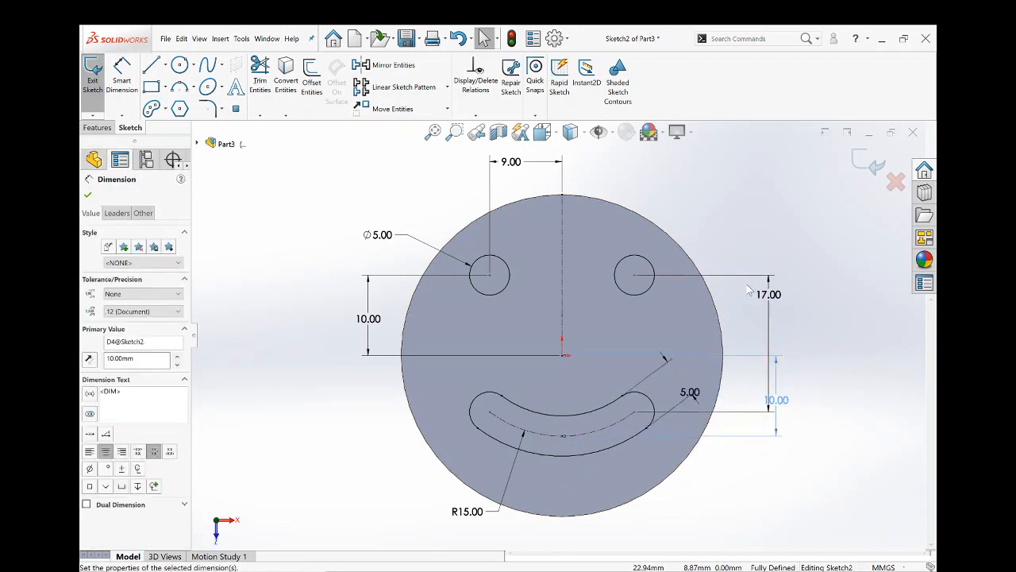
left_click(777, 297)
double_click(777, 297)
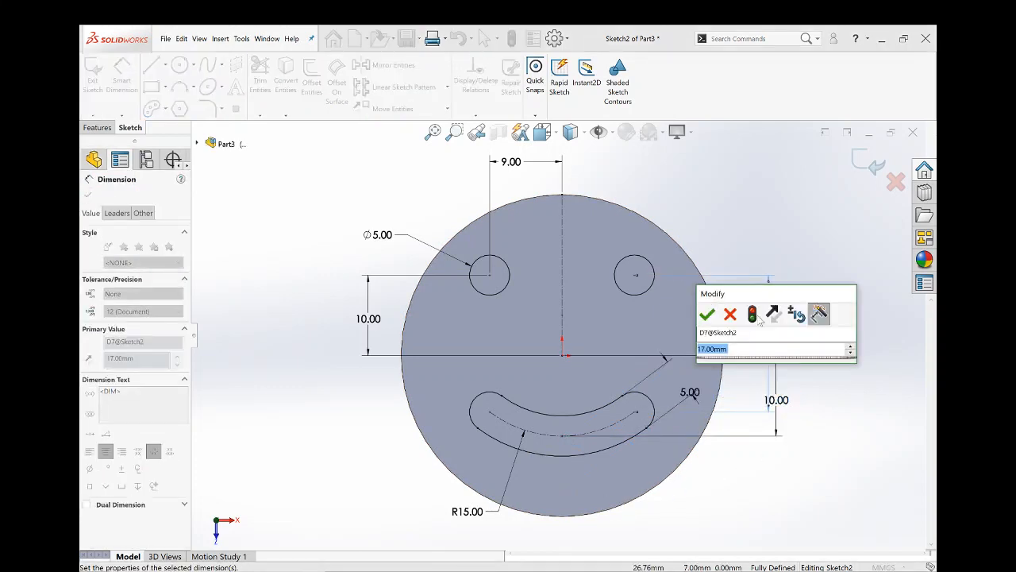
left_click(731, 314)
- Set the left eye's horizontal distance from the vertical centerline to 6 mm and exit the sketch
double_click(510, 162)
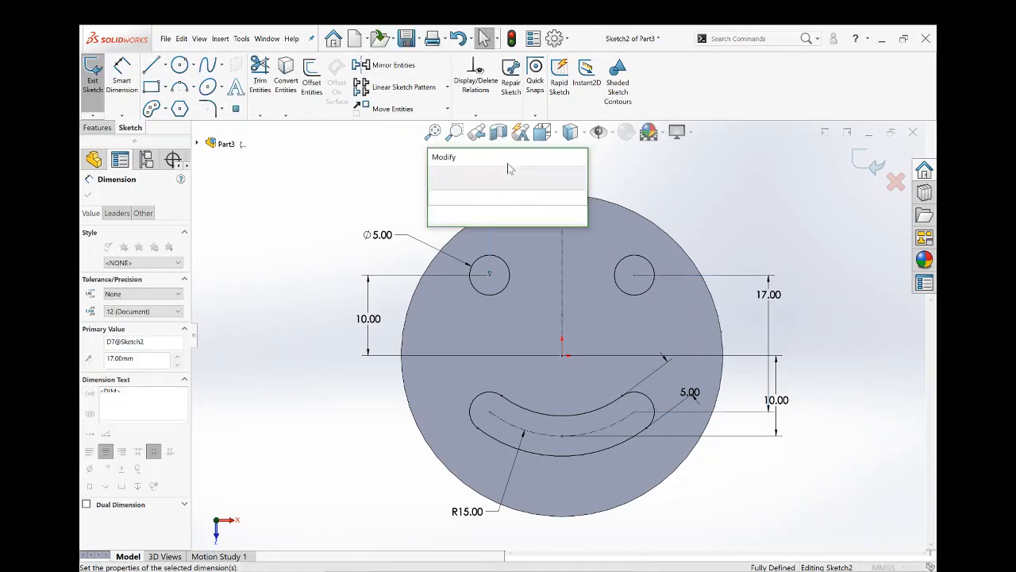
type("12")
key("BackSpace")
key("BackSpace")
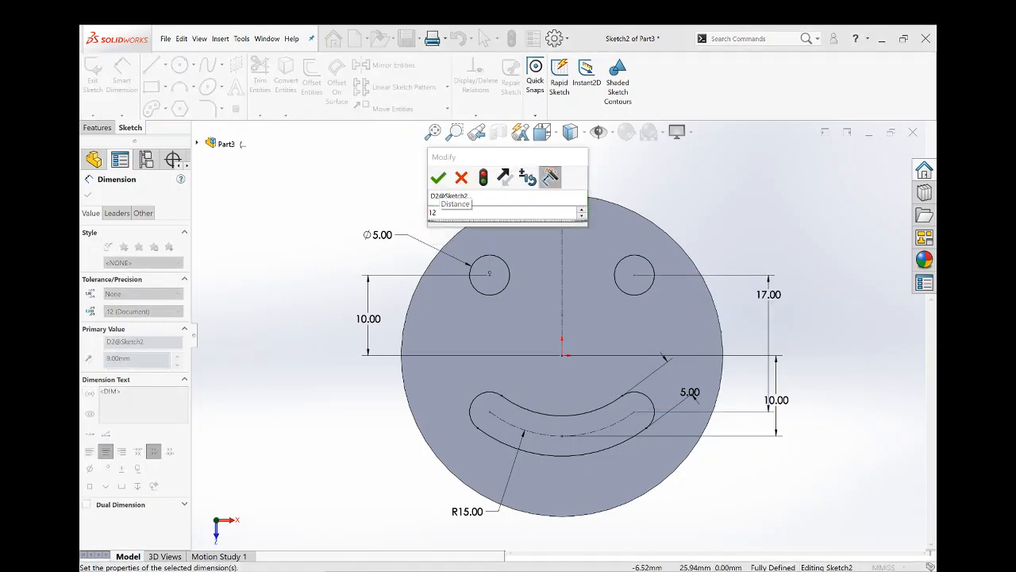
type("6")
key("Return")
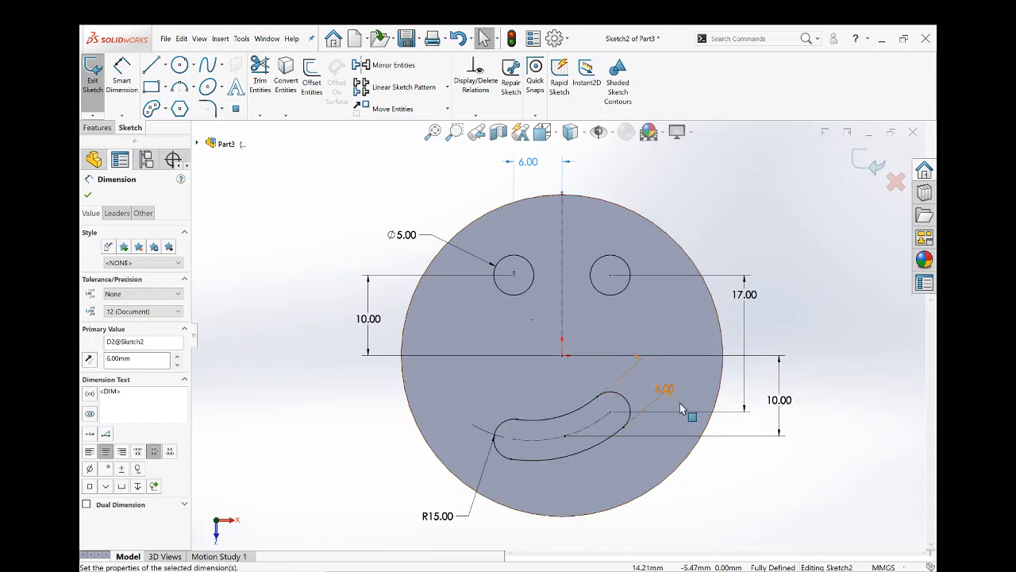
left_click(863, 165)
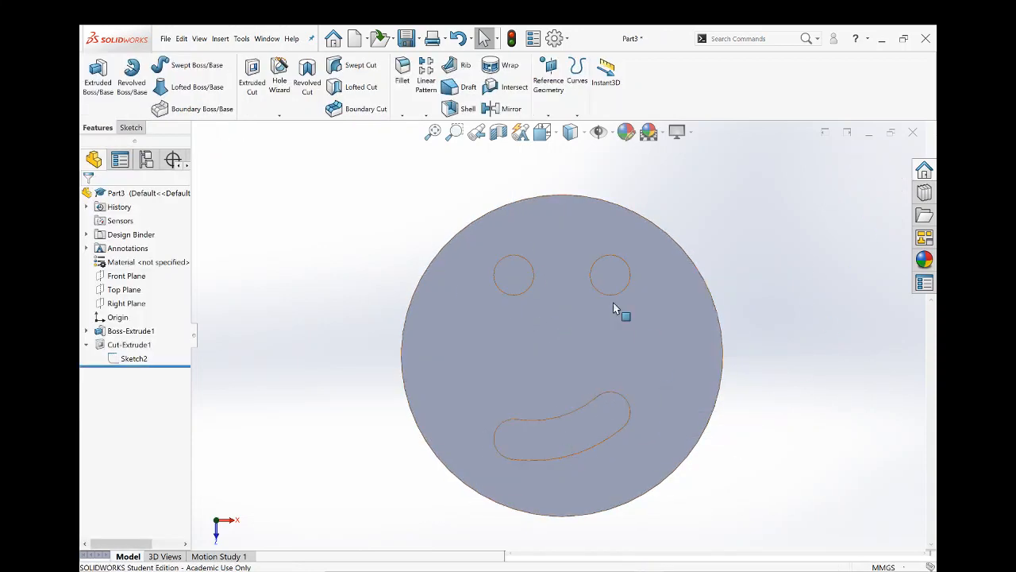
- Mirror the eyes-and-mouth cut about the Top Plane onto the disc's opposite face
middle_click_drag(685, 390, 585, 399)
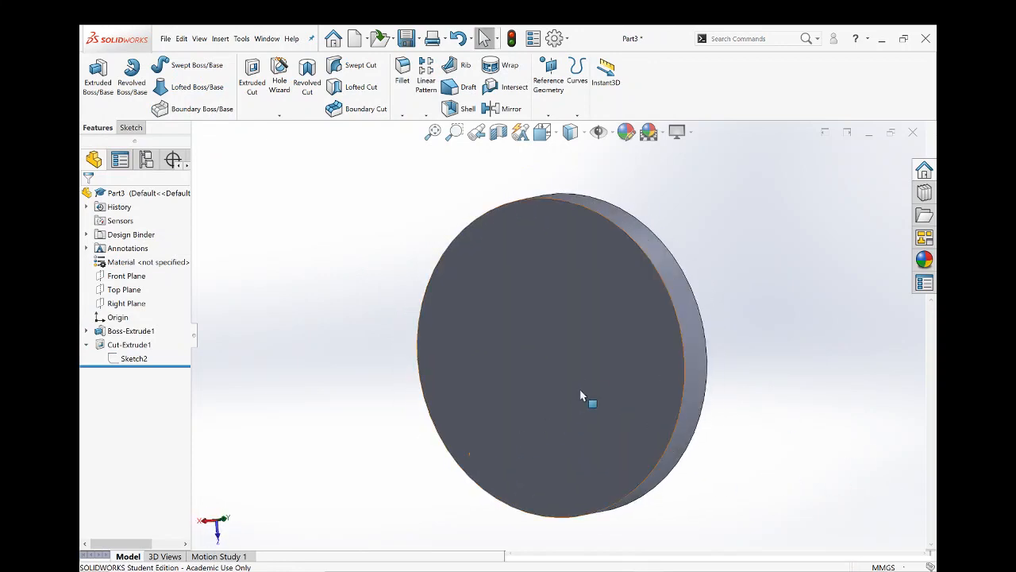
left_click(590, 387)
middle_click_drag(619, 365, 378, 320)
left_click(389, 319)
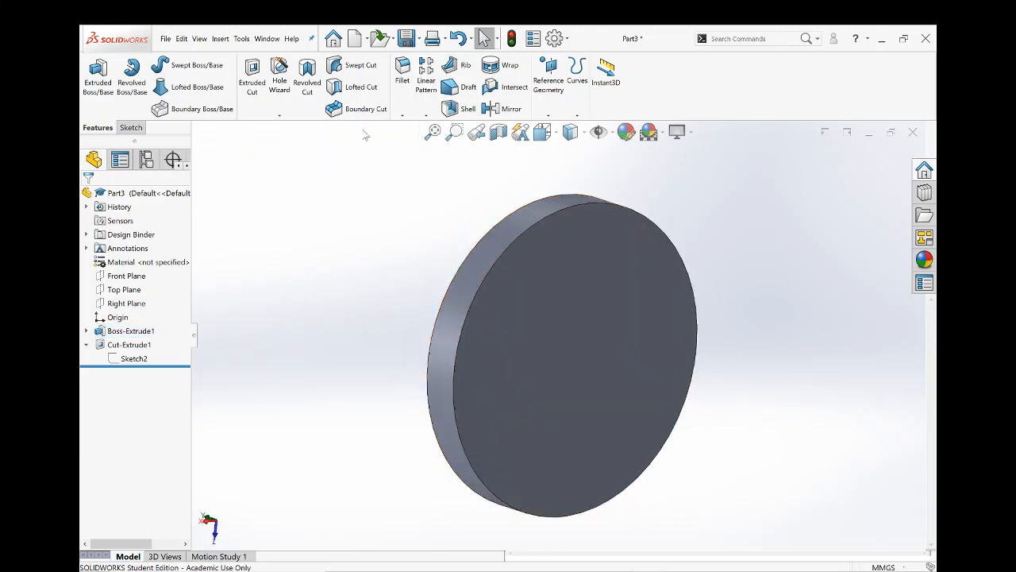
left_click(504, 109)
middle_click_drag(245, 216, 240, 192)
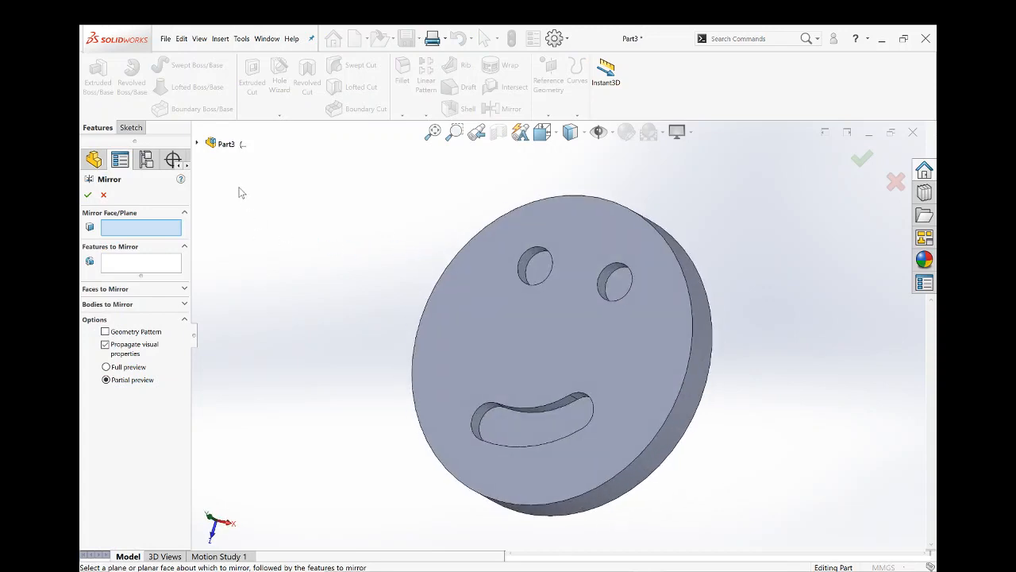
left_click(198, 143)
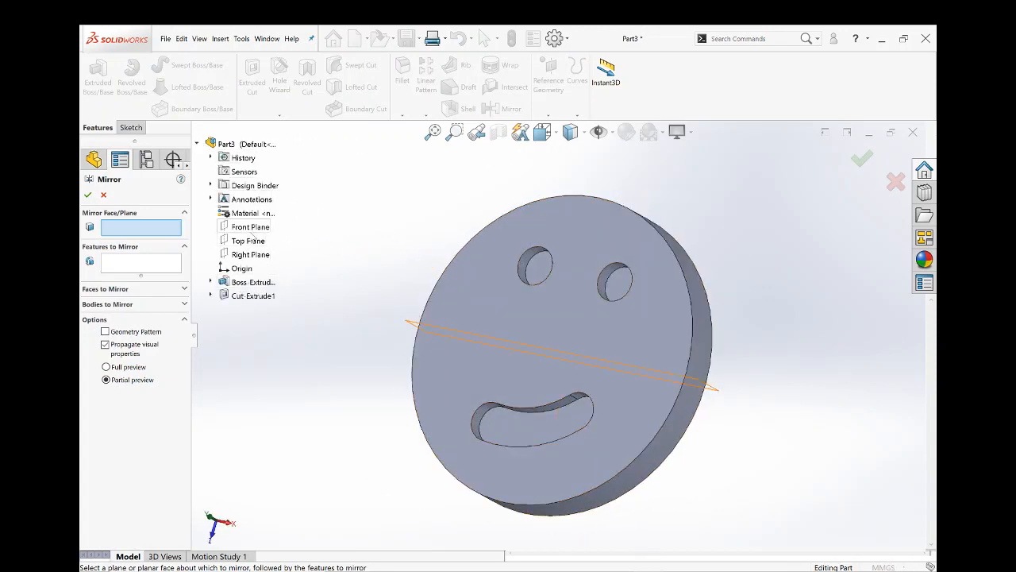
left_click(247, 240)
middle_click_drag(485, 307, 431, 297)
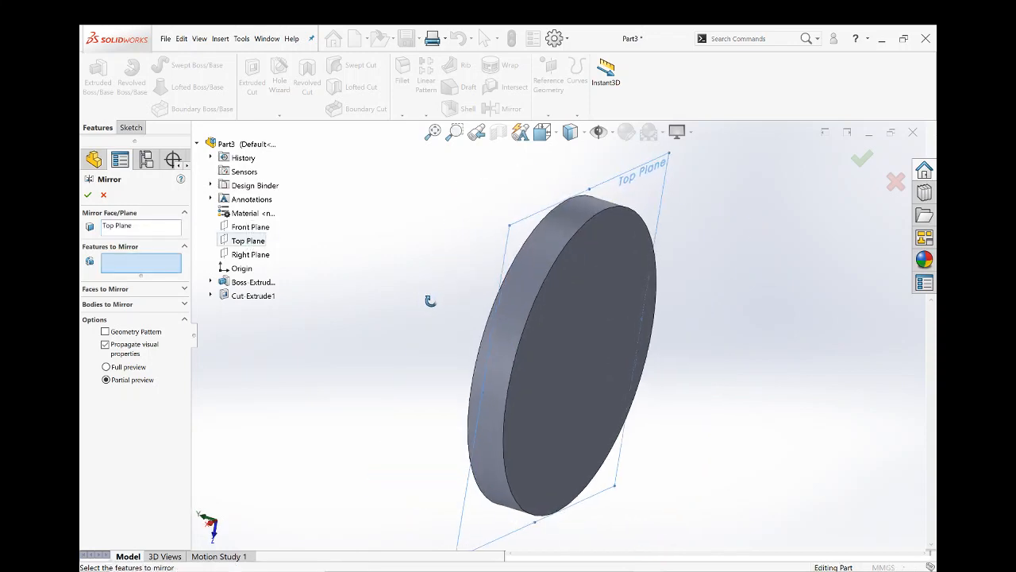
left_click(249, 297)
middle_click_drag(483, 367, 428, 370)
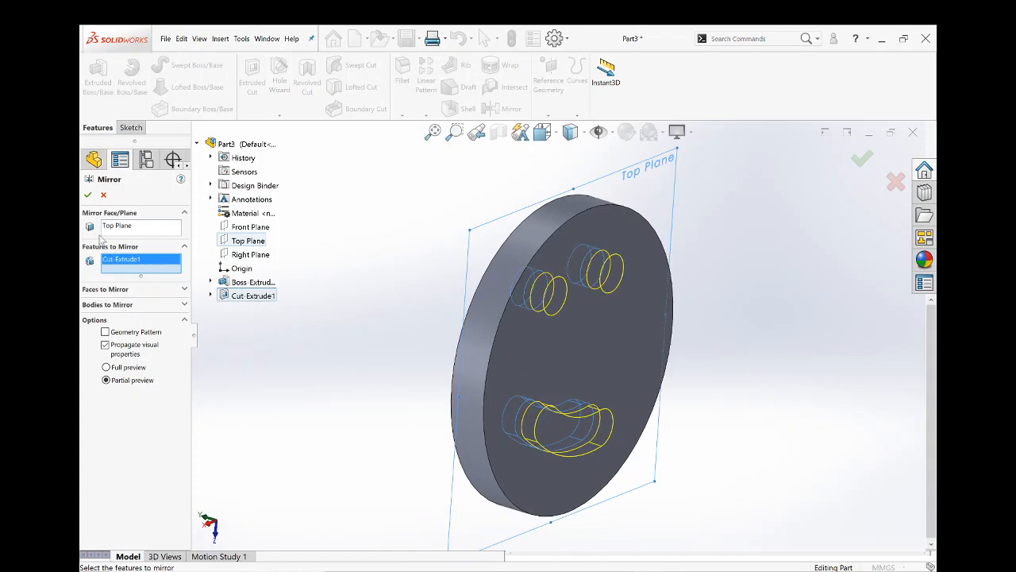
left_click(87, 196)
mouse_move(555, 381)
middle_mouse_down()
mouse_move(530, 383)
mouse_move(516, 370)
mouse_move(669, 385)
mouse_move(746, 455)
mouse_move(699, 445)
middle_mouse_up()
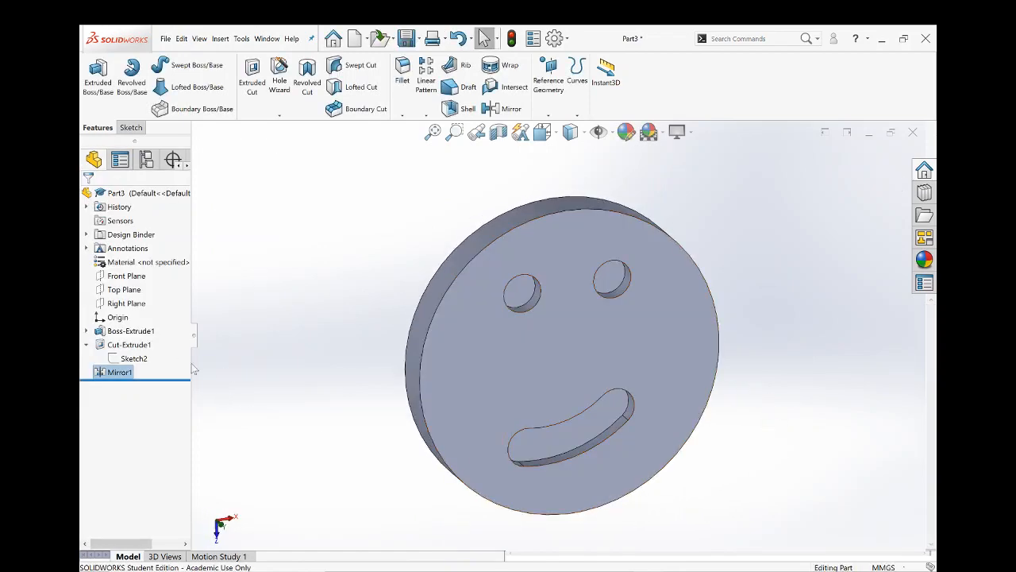
- Edit the cut's sketch to set the left eye's horizontal distance from the centerline to 10 mm, then exit the sketch
left_click(129, 358)
left_click(125, 335)
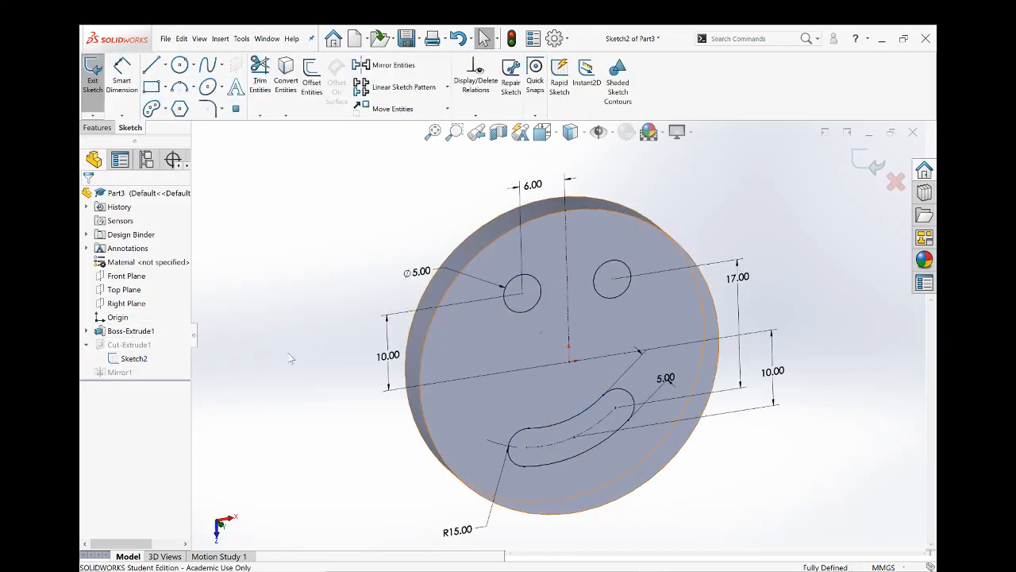
double_click(532, 187)
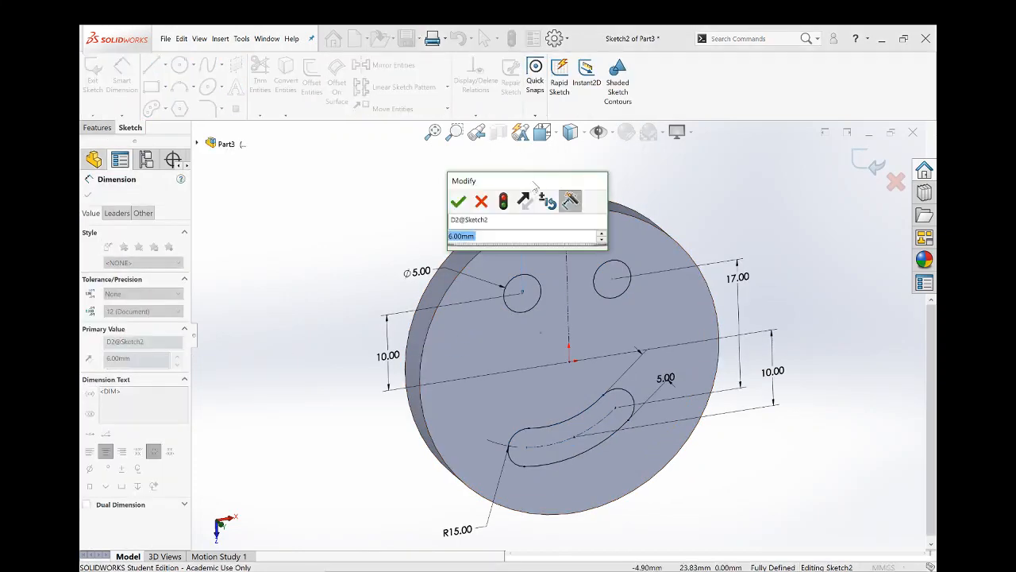
type("10")
key("Return")
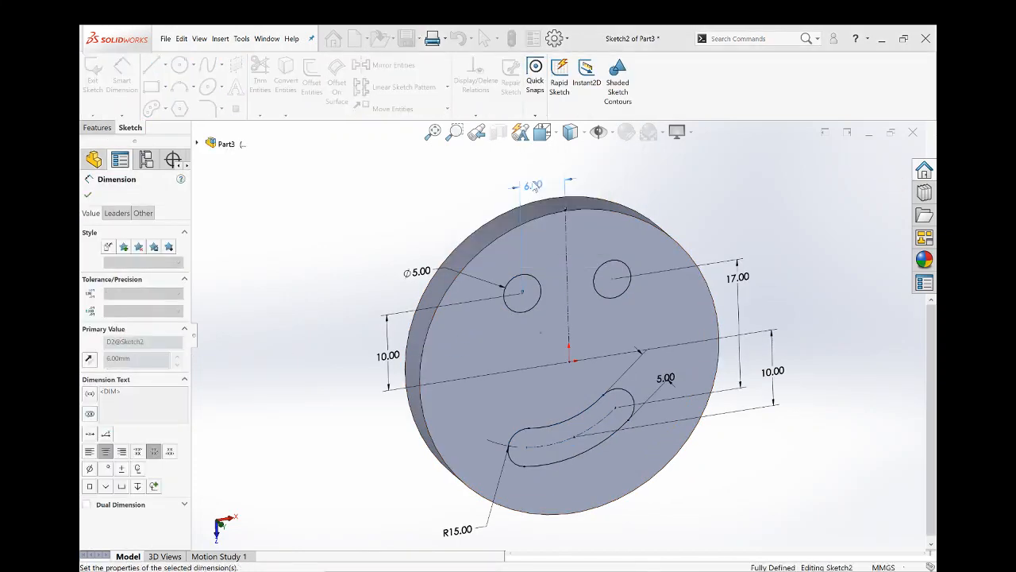
left_click(870, 163)
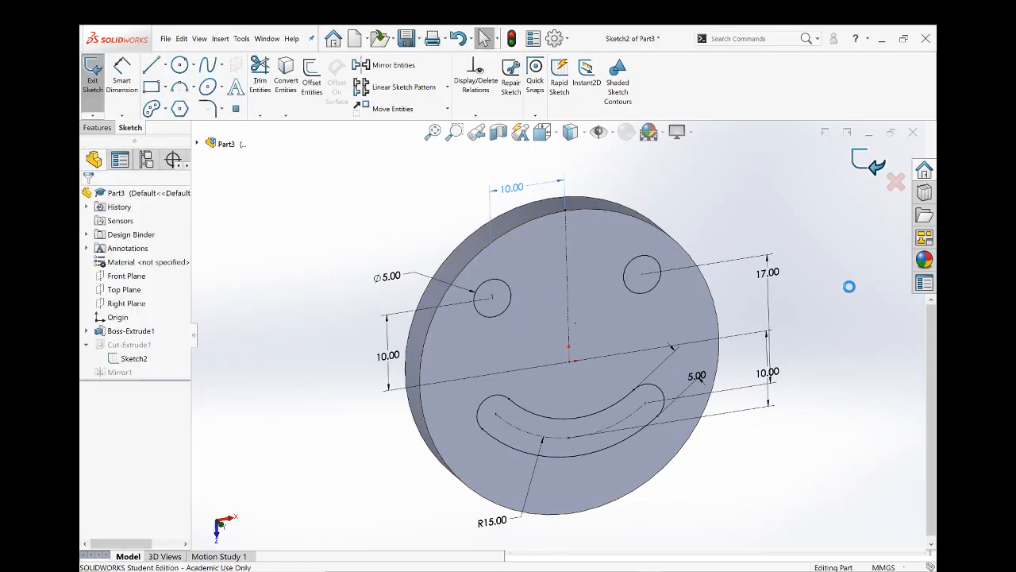
mouse_move(801, 410)
middle_mouse_down()
mouse_move(721, 399)
mouse_move(585, 404)
mouse_move(743, 448)
mouse_move(751, 420)
middle_mouse_up()
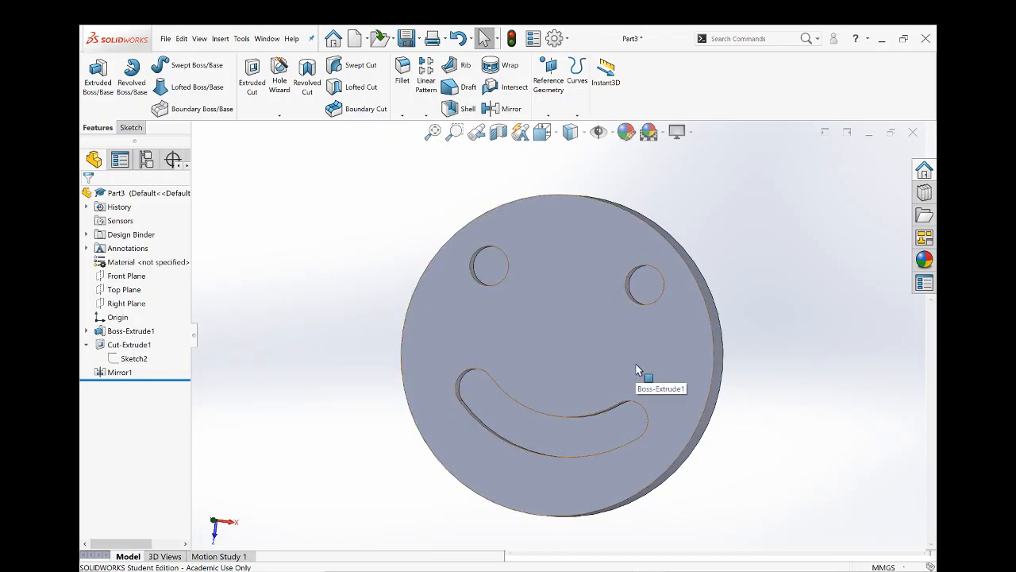
mouse_move(633, 381)
middle_mouse_down()
mouse_move(551, 363)
mouse_move(646, 442)
mouse_move(631, 414)
mouse_move(663, 384)
mouse_move(617, 367)
mouse_move(638, 377)
middle_mouse_up()
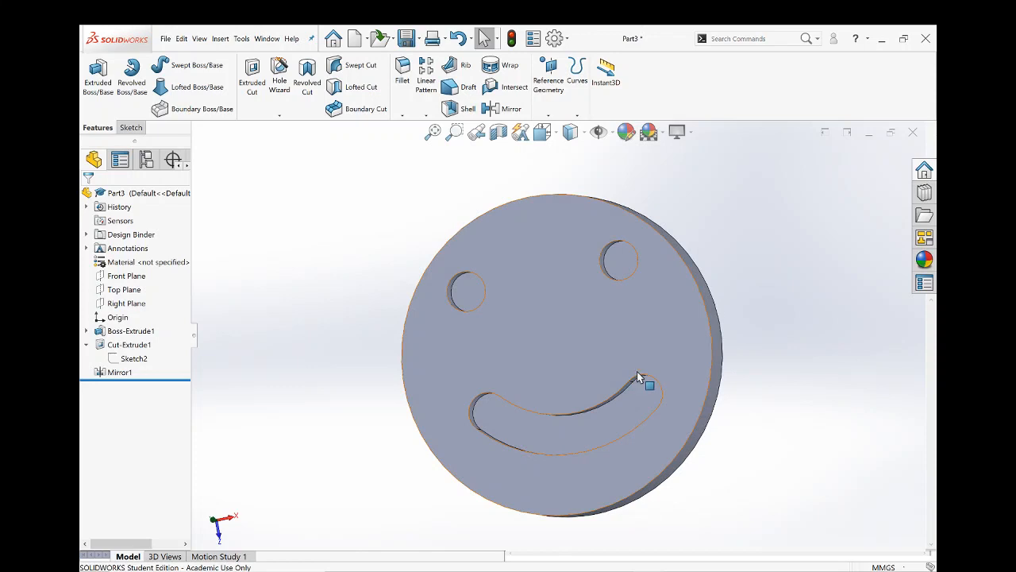
- Edit the eyes-and-mouth cut's sketch and set the left eye's diameter to 7 mm
left_click(132, 358)
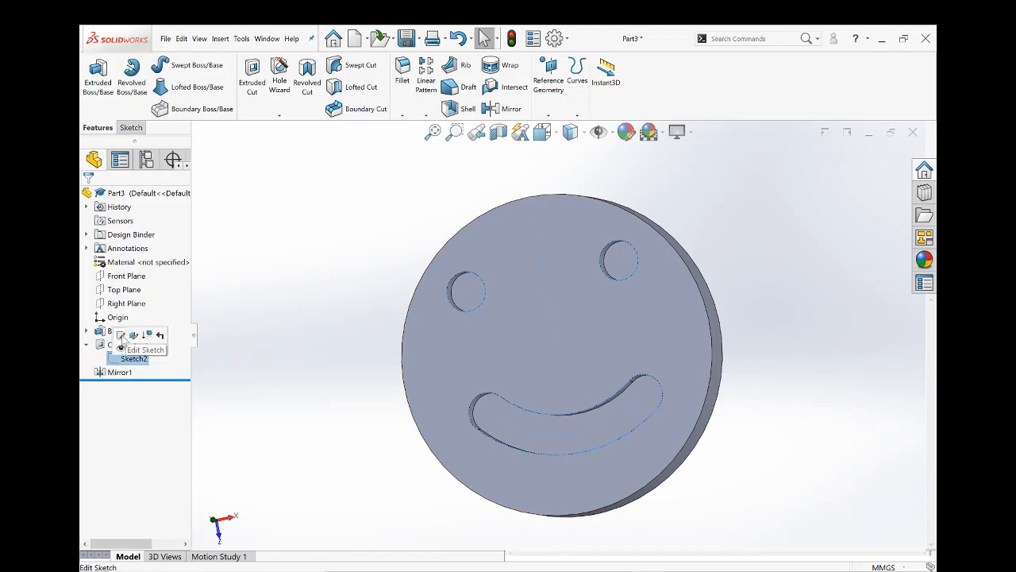
left_click(106, 335)
double_click(354, 274)
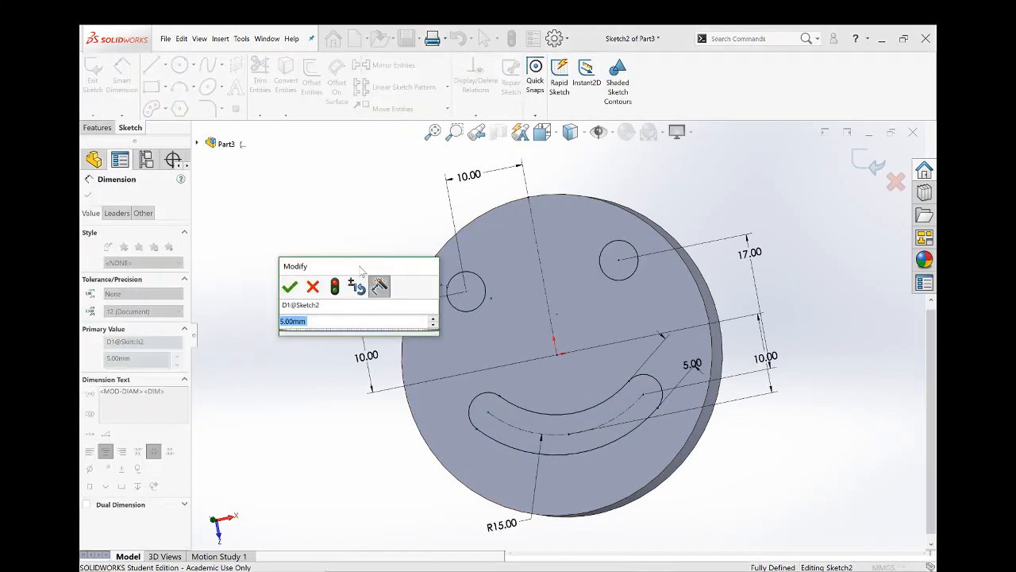
type("7")
key("Return")
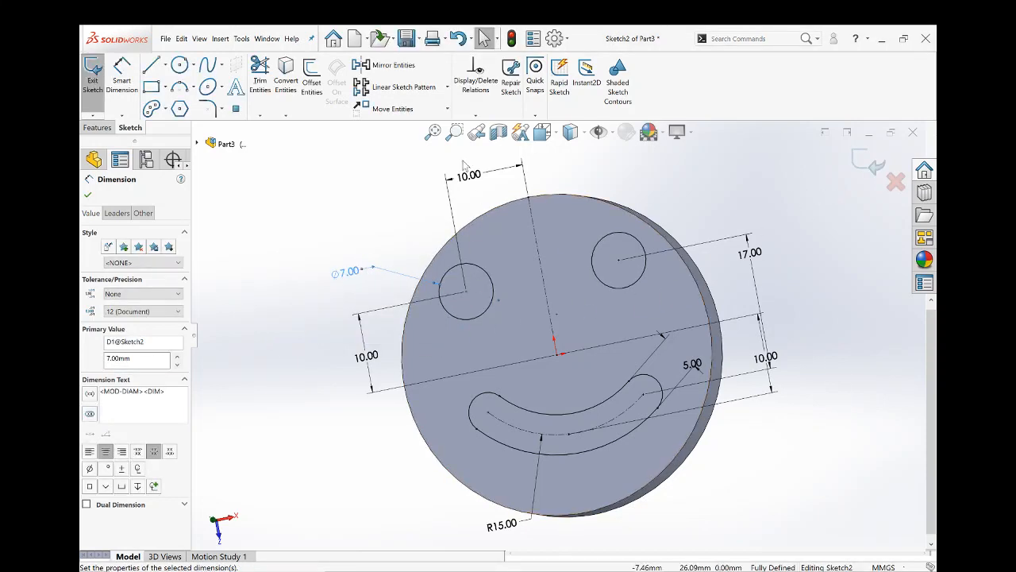
- Set the left eye's horizontal distance from the vertical centerline to 8 mm and exit the sketch
left_click(472, 183)
double_click(467, 177)
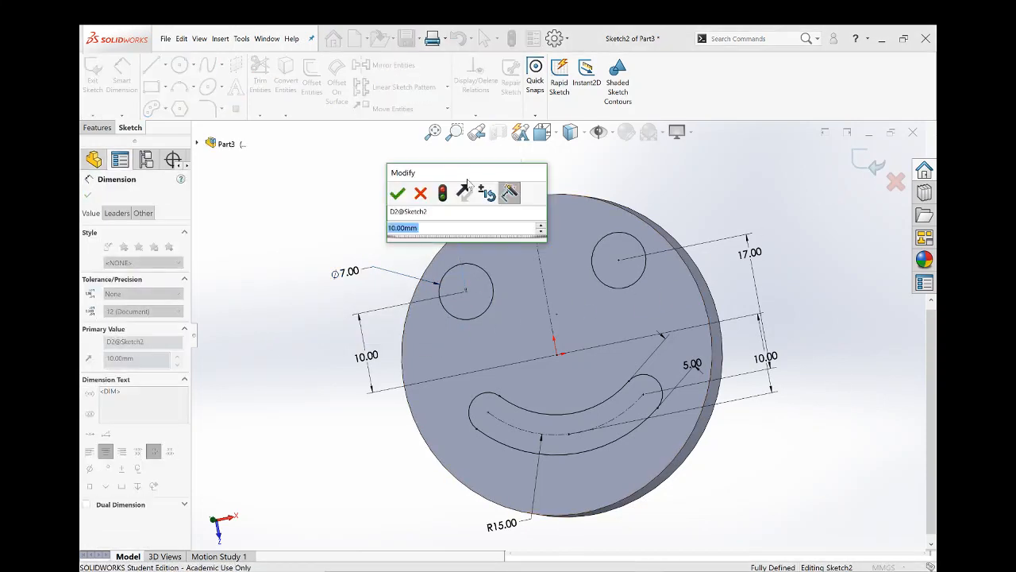
type("8")
key("Return")
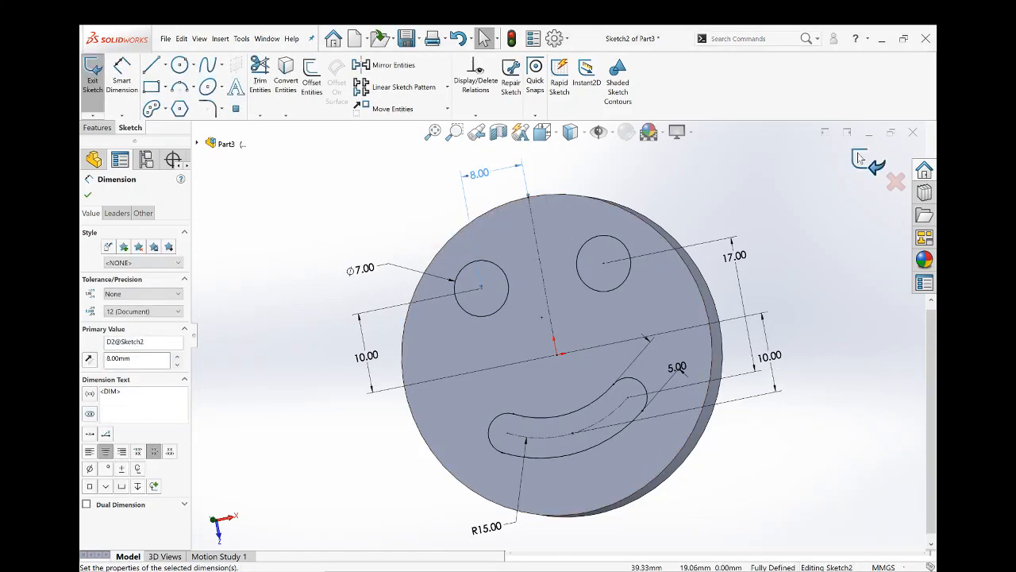
left_click(860, 159)
middle_click_drag(776, 388, 774, 451)
scroll(623, 356, "up", 2)
middle_click_drag(624, 360, 595, 365)
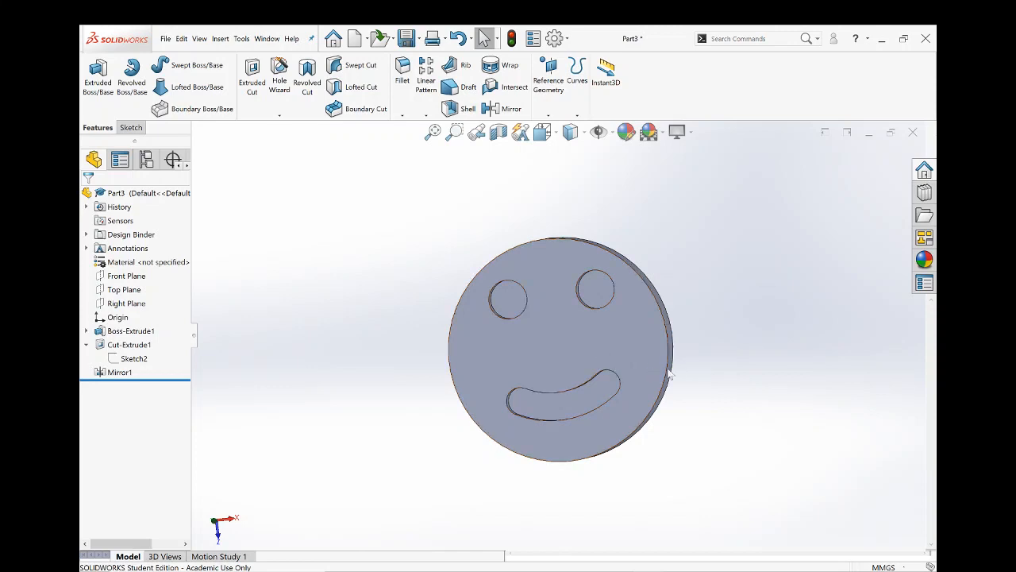
middle_click_drag(600, 358, 671, 395)
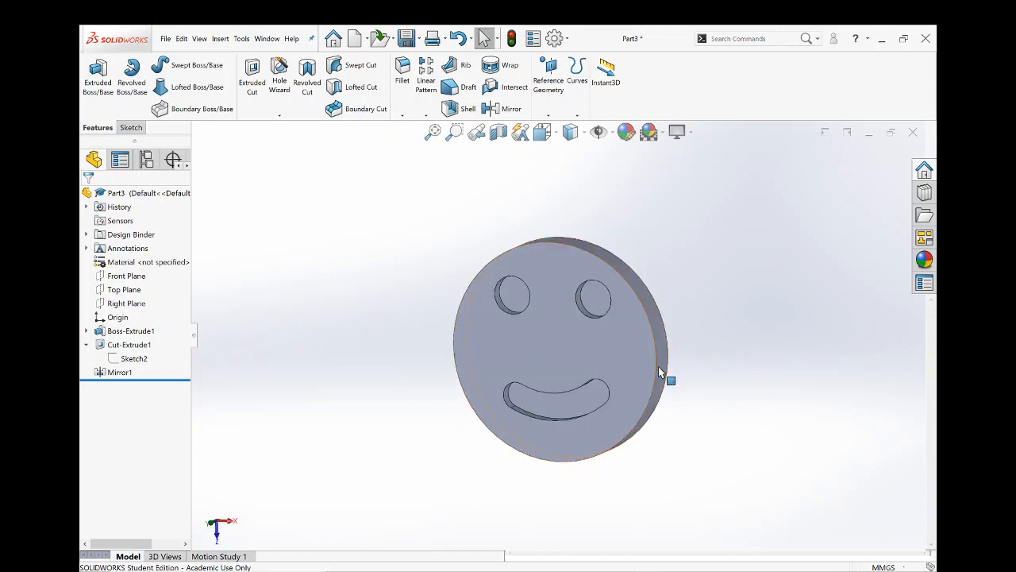